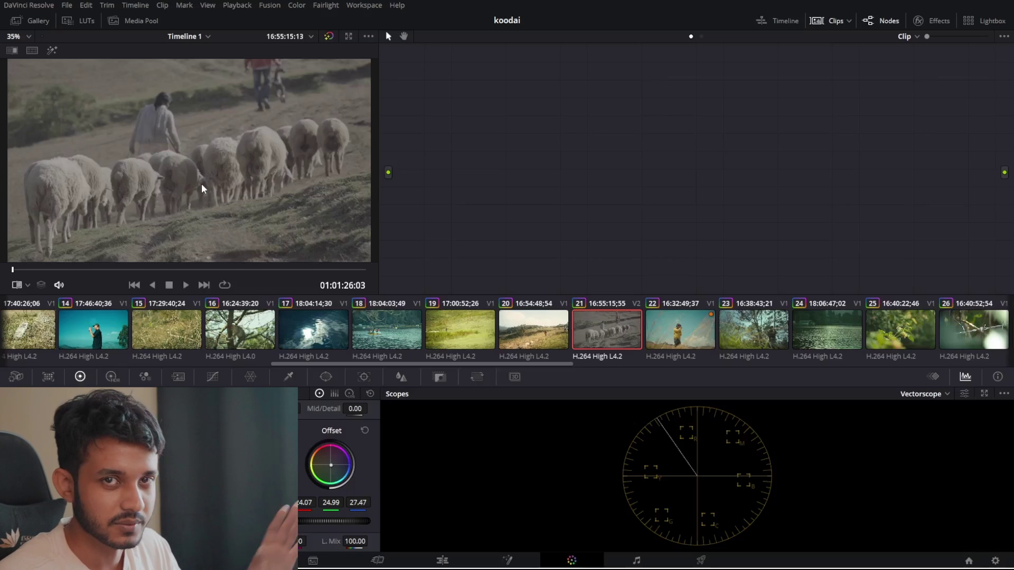
Add five serial nodes to the sheep clip's empty node graph.
key(alt+s)
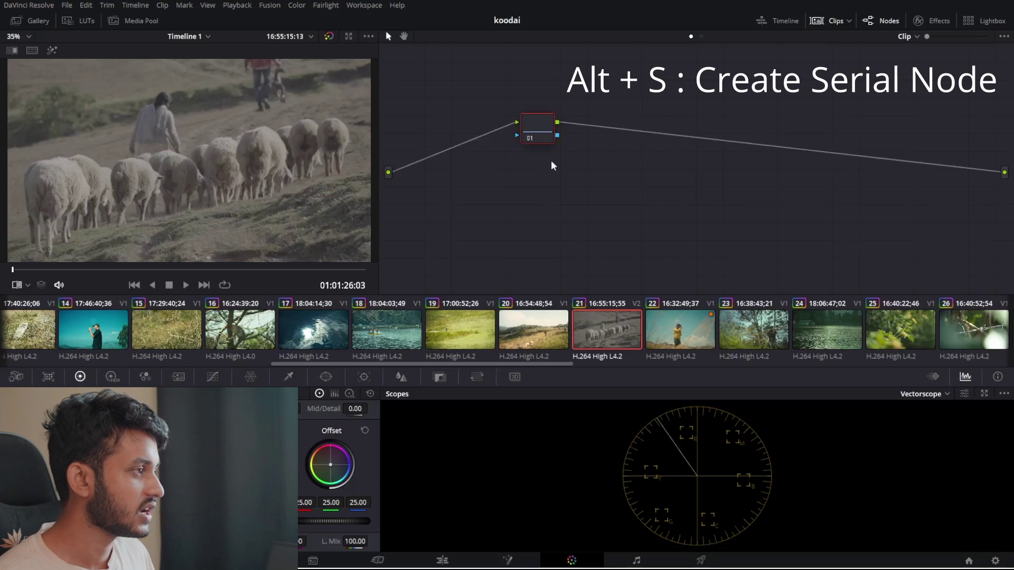
key(alt+s)
key(alt+s)
key(alt+s)
key(alt+s)
Space out the node chain, placing nodes 01 to 03 near the source and nodes 04 and 05 near the output.
drag(552, 135, 485, 132)
drag(586, 121, 445, 120)
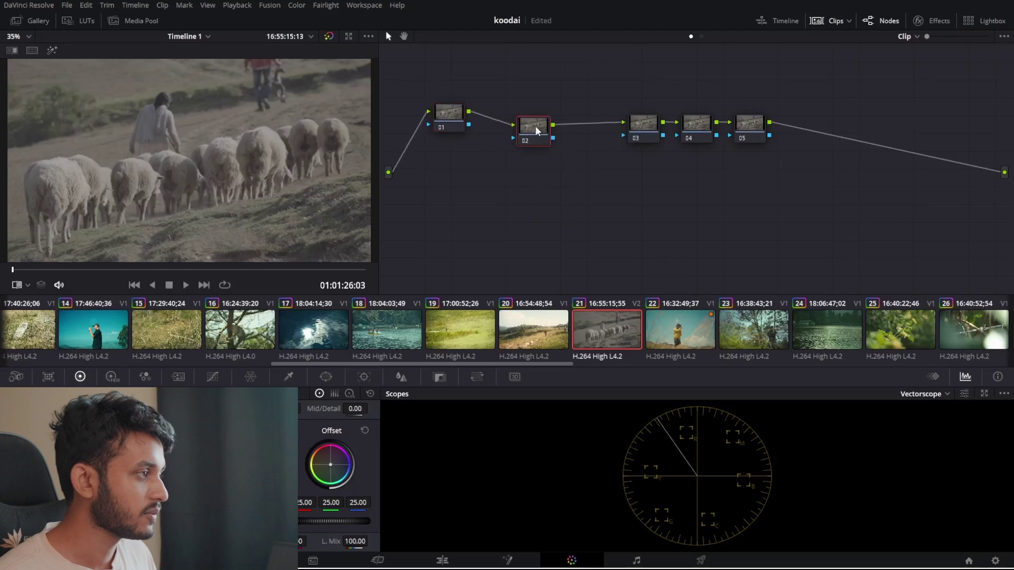
drag(534, 126, 505, 112)
drag(628, 128, 568, 114)
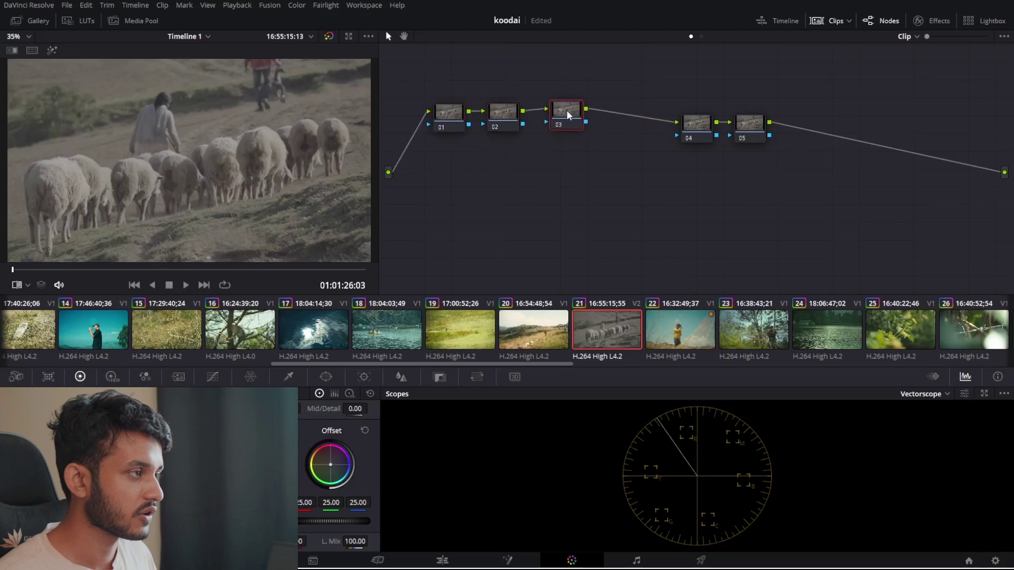
drag(710, 132, 842, 123)
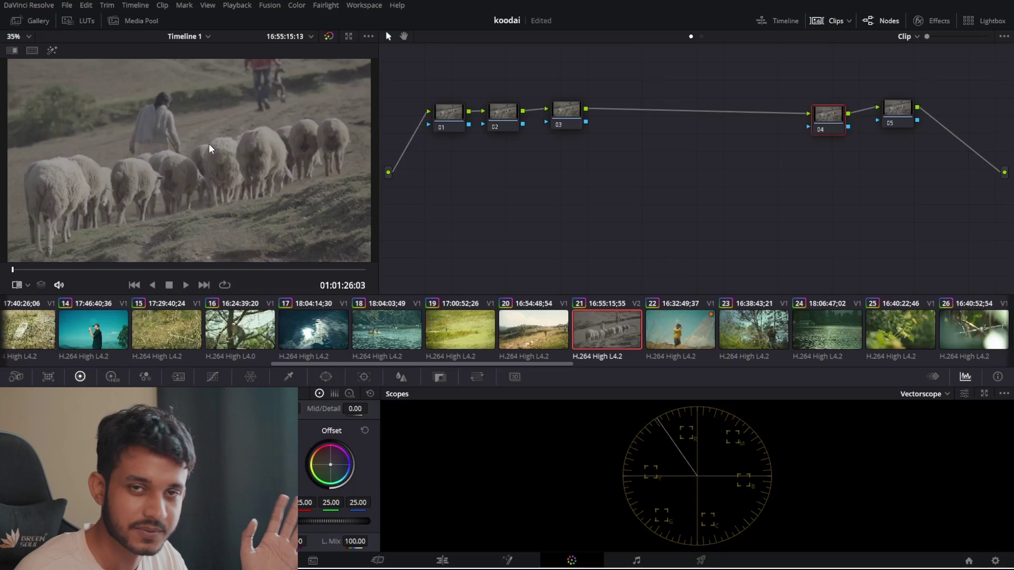
drag(898, 106, 908, 102)
drag(828, 106, 845, 100)
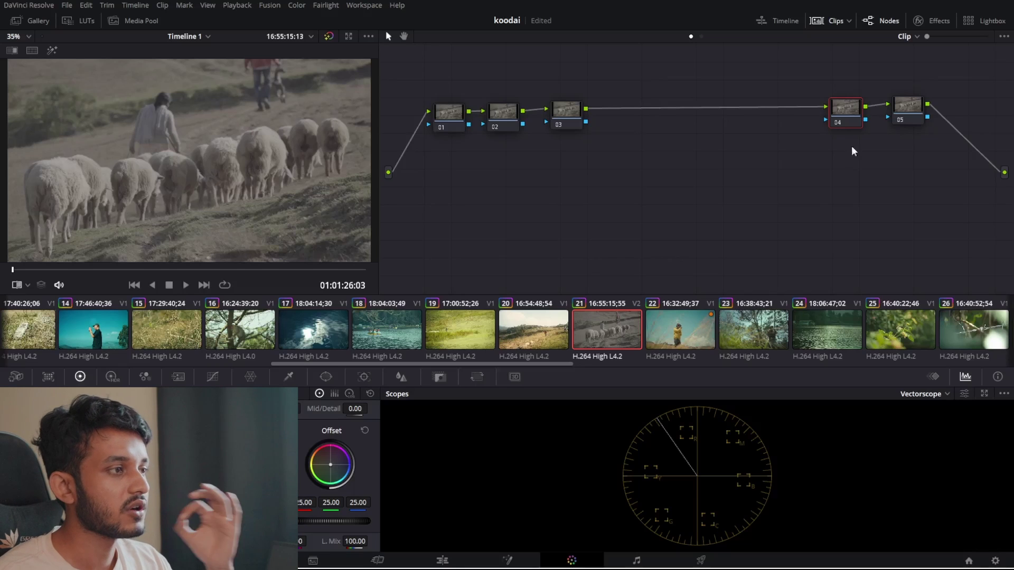
Find the Color Space Transform effect by searching for "color", apply it to node 04, and save the project.
click(921, 22)
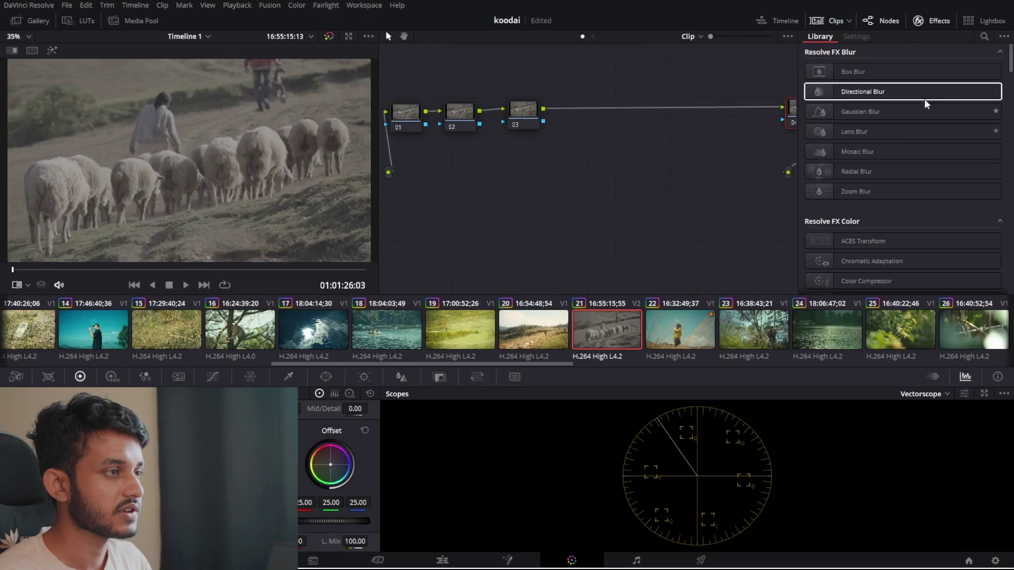
click(983, 38)
text(color)
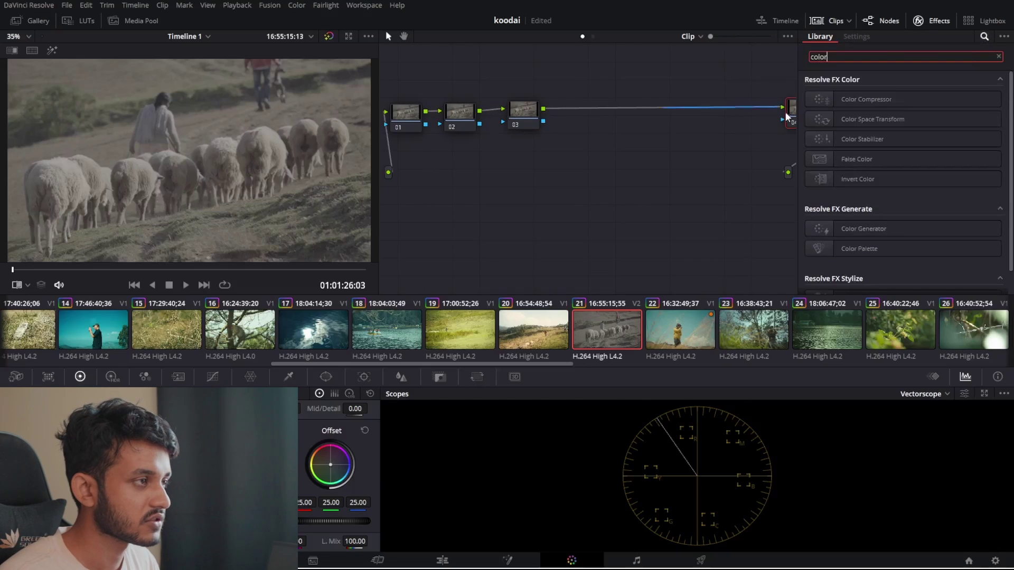
drag(867, 119, 665, 131)
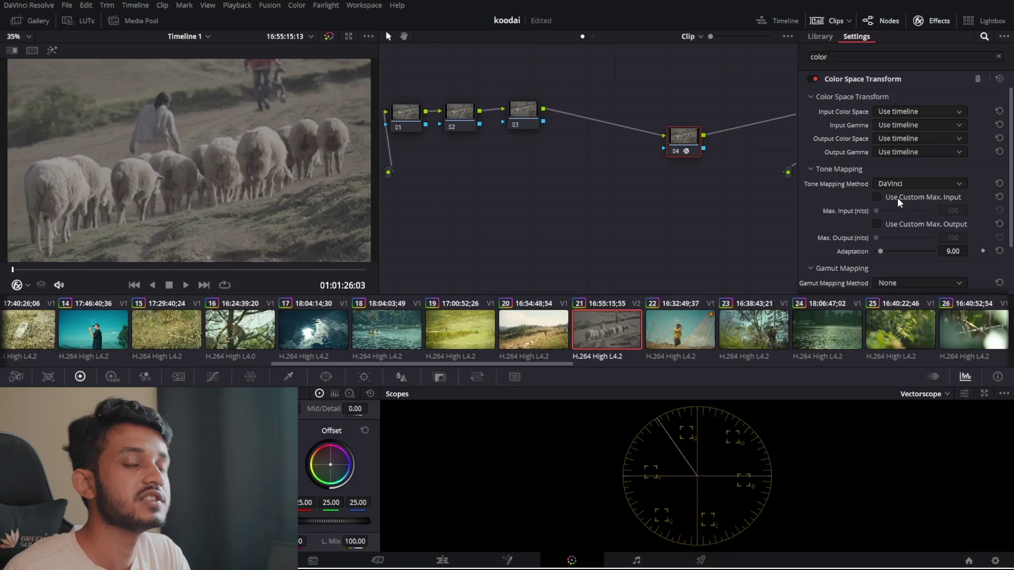
key(ctrl+s)
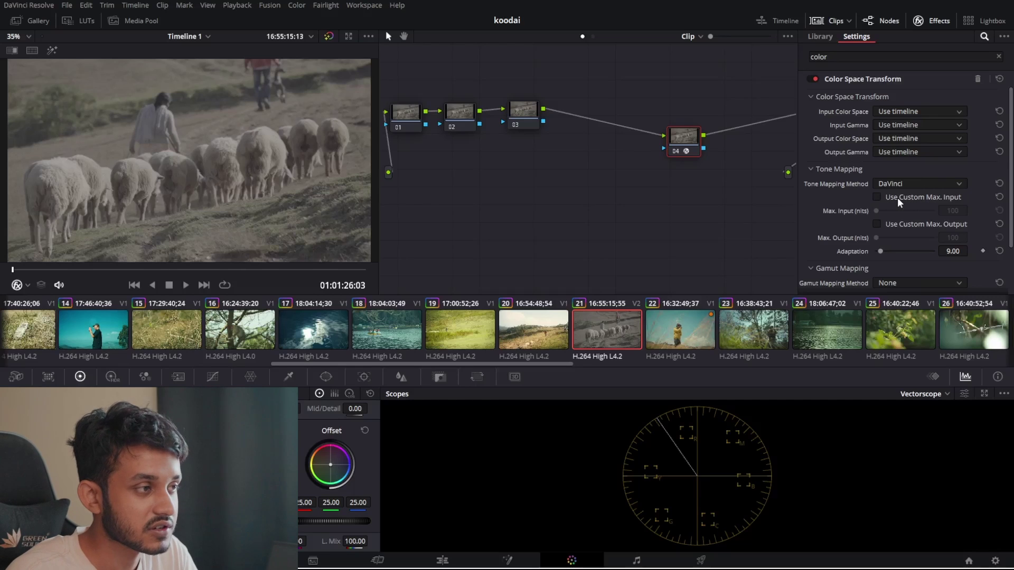
Set the Color Space Transform input to Sony S-Gamut3.Cine with Sony S-Log3, and its output to Rec.709 with Gamma 2.4.
click(902, 197)
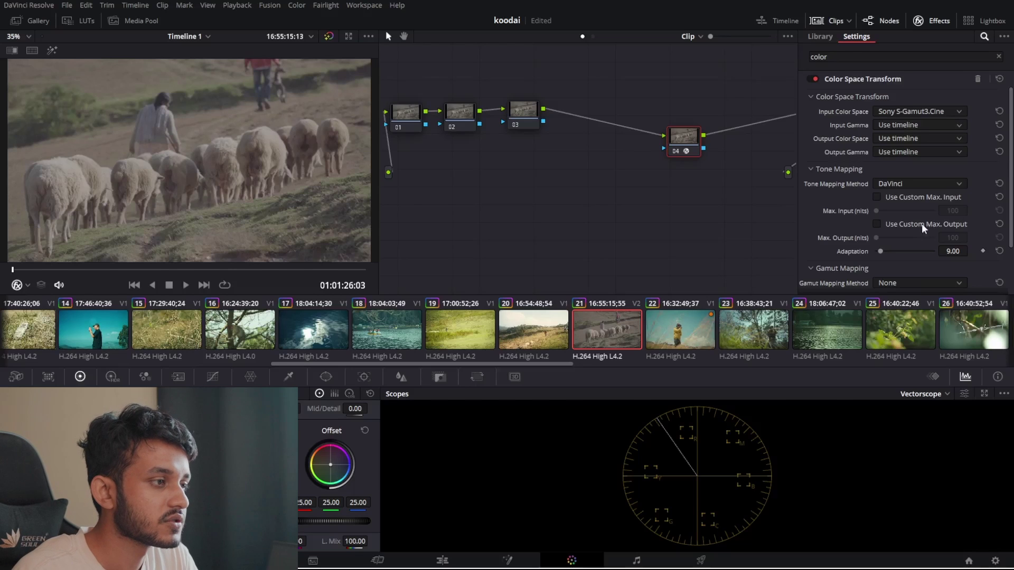
click(917, 184)
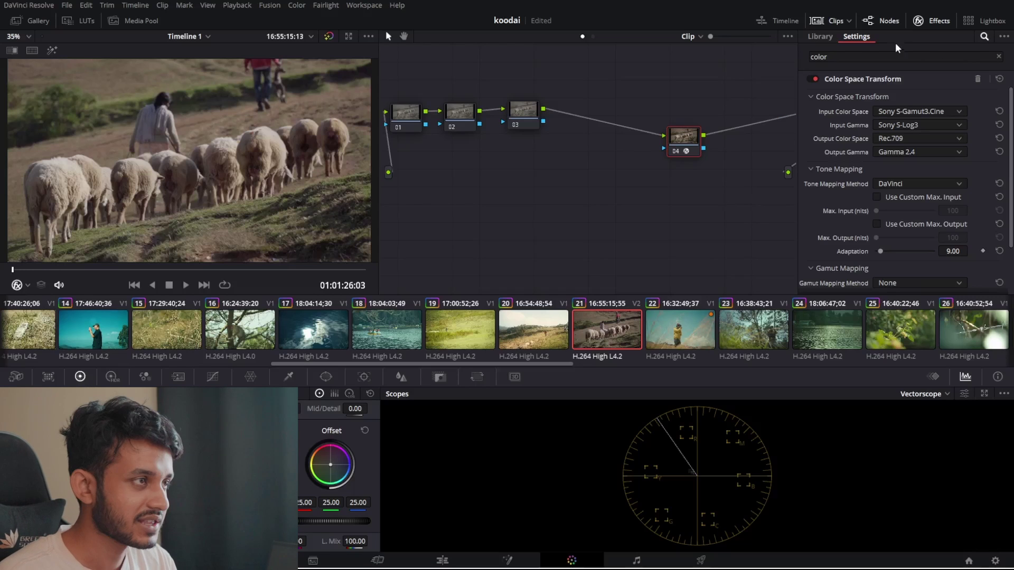
Close the effects library, move node 04 back in line before node 05, and label it "CST".
click(932, 20)
drag(731, 139, 841, 109)
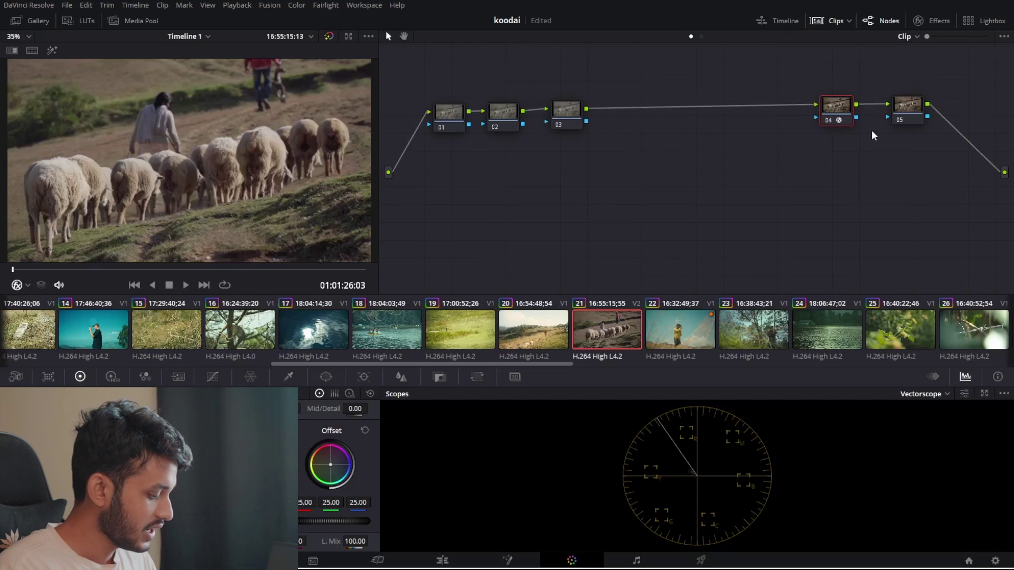
text(CST)
key(Return)
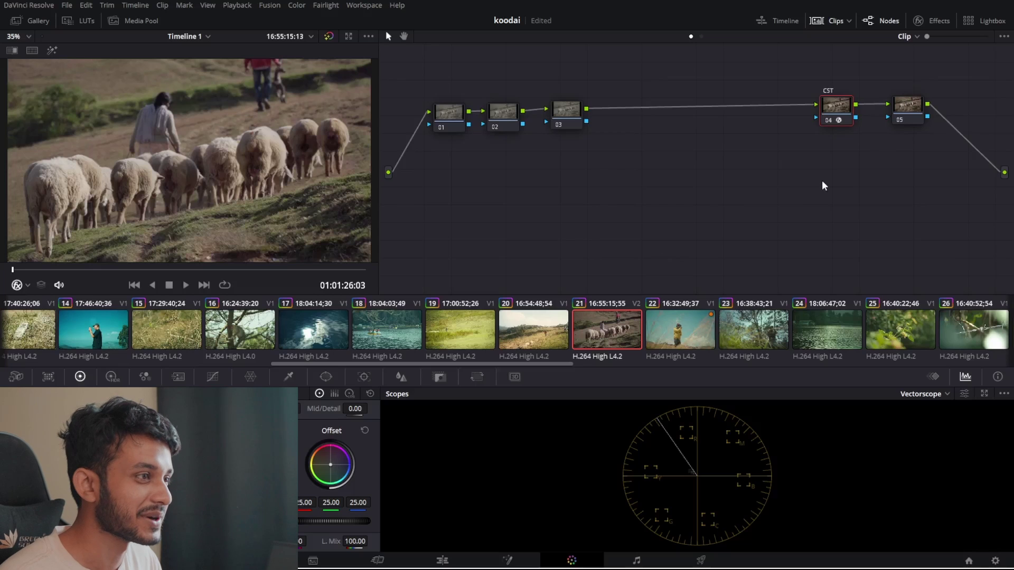
drag(825, 104, 834, 107)
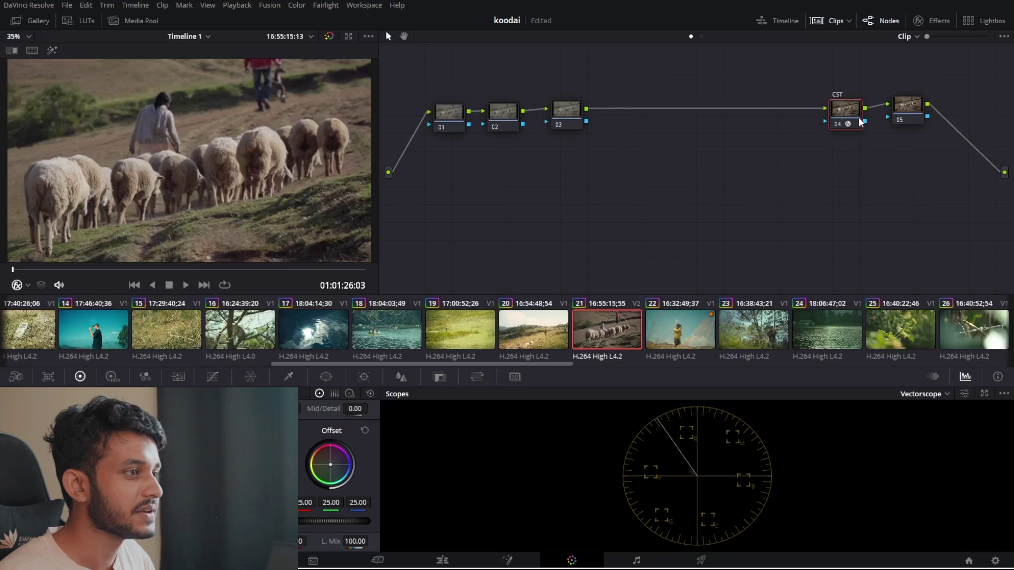
Apply a LUT to node 05, label the node "LUT", and position it directly after the CST node.
drag(910, 106, 907, 119)
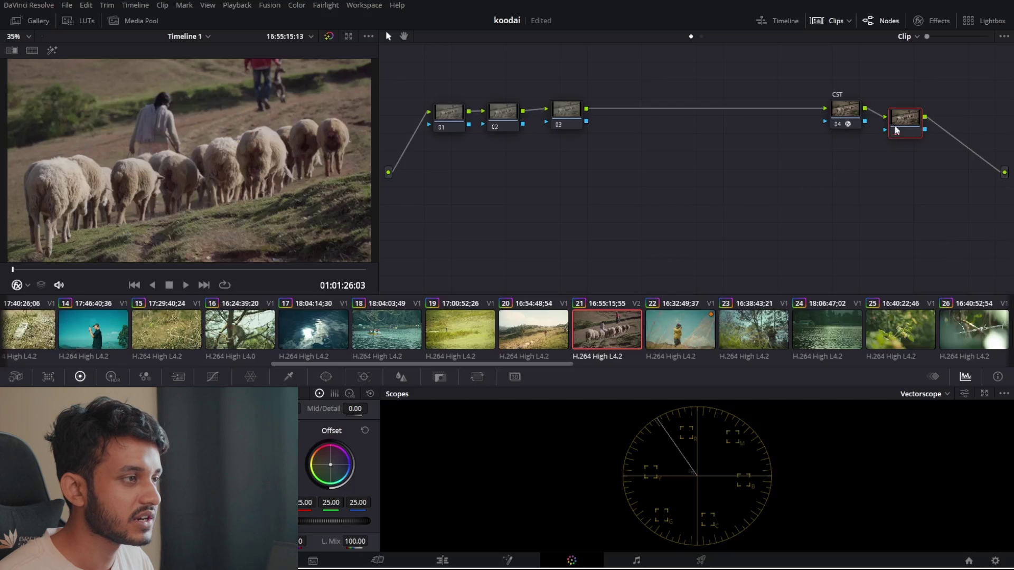
drag(901, 129, 652, 141)
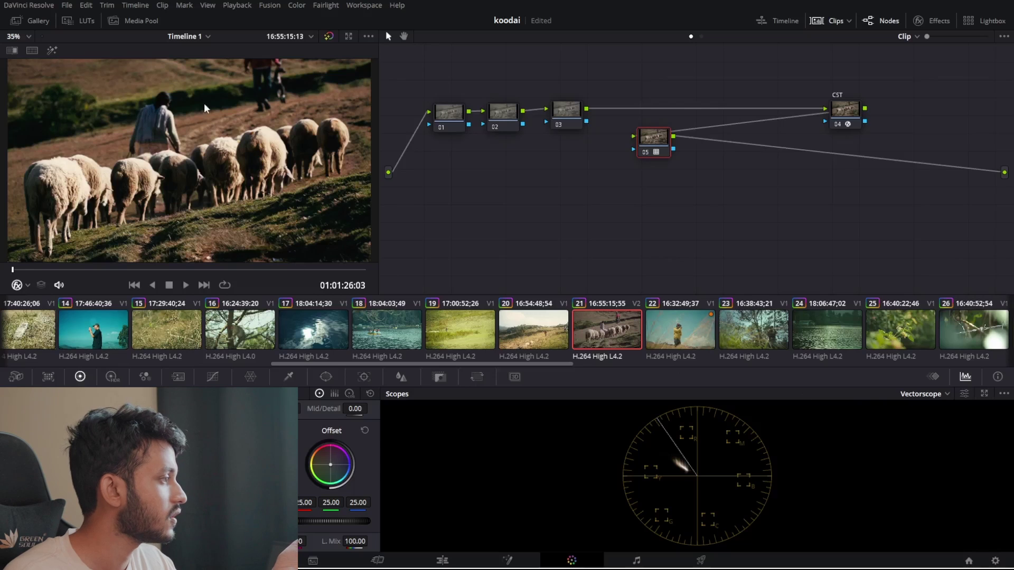
drag(654, 139, 914, 111)
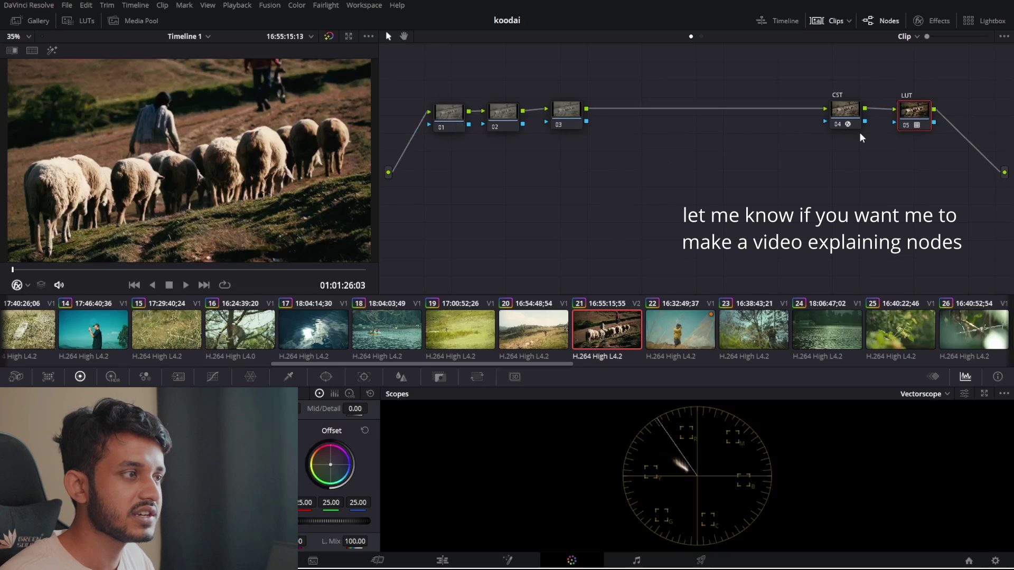
drag(846, 110, 864, 116)
drag(924, 108, 935, 104)
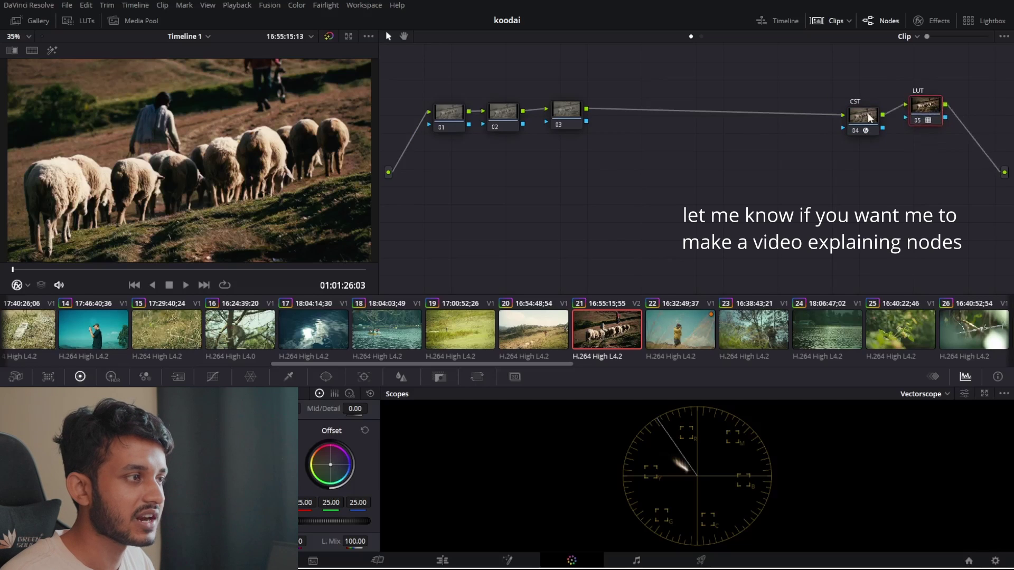
drag(869, 117, 861, 119)
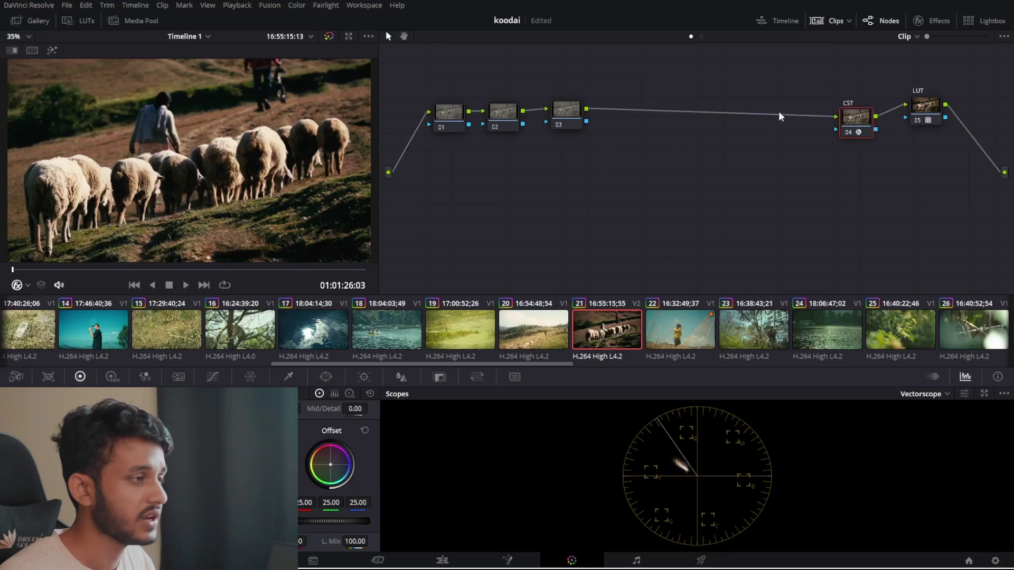
Label the first node "Exp" and shift it slightly in the node graph.
mouse_move(446, 113)
mouse_down()
mouse_move(455, 131)
mouse_move(445, 116)
mouse_move(460, 122)
mouse_up()
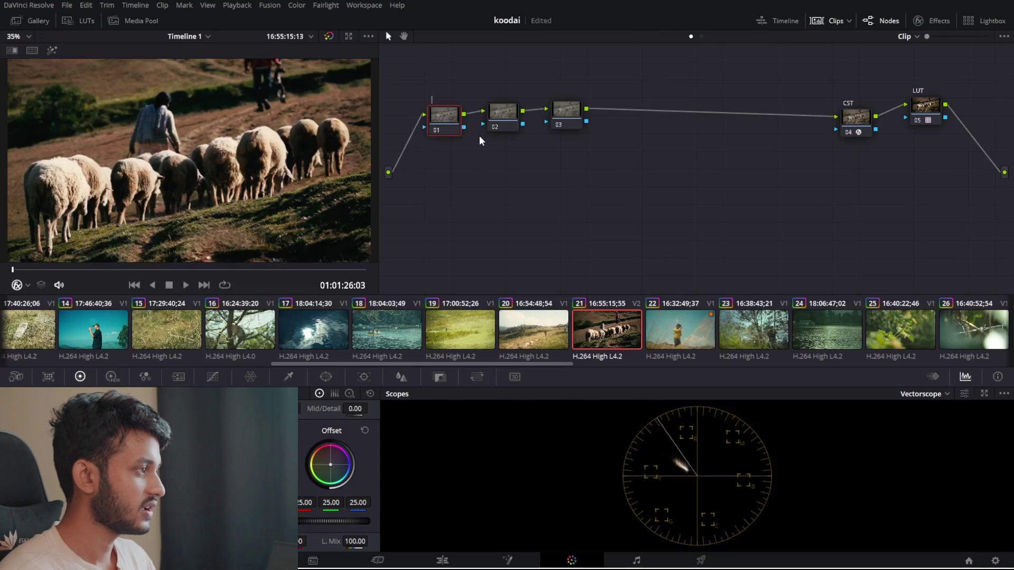
text(Expo)
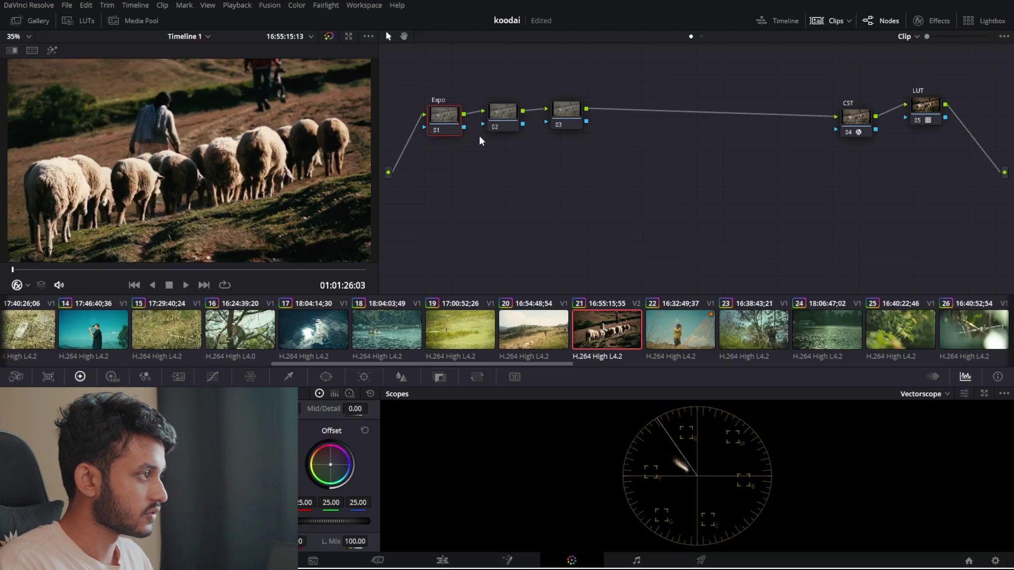
key(BackSpace)
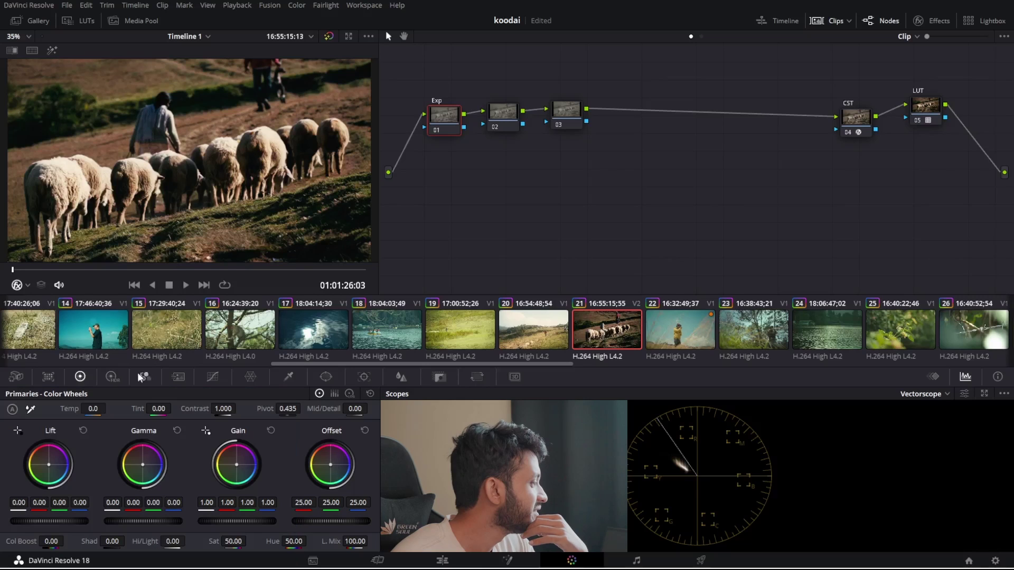
On the Exp node, set Lift and Gamma to 0.02, Gain to 0.90, Offset to 28.70 and Mid/Detail to 4.50, and compare before and after.
click(334, 394)
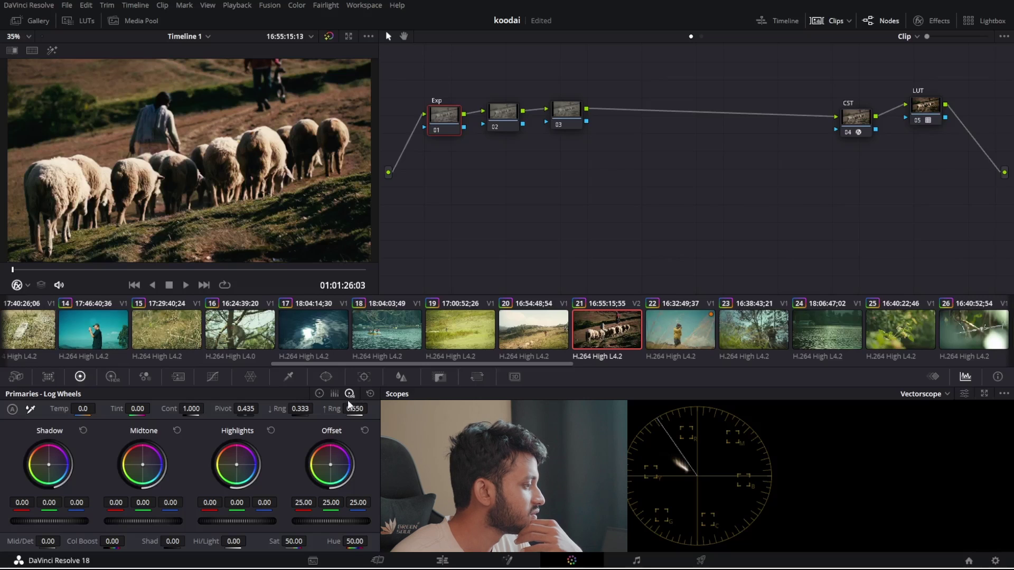
click(319, 395)
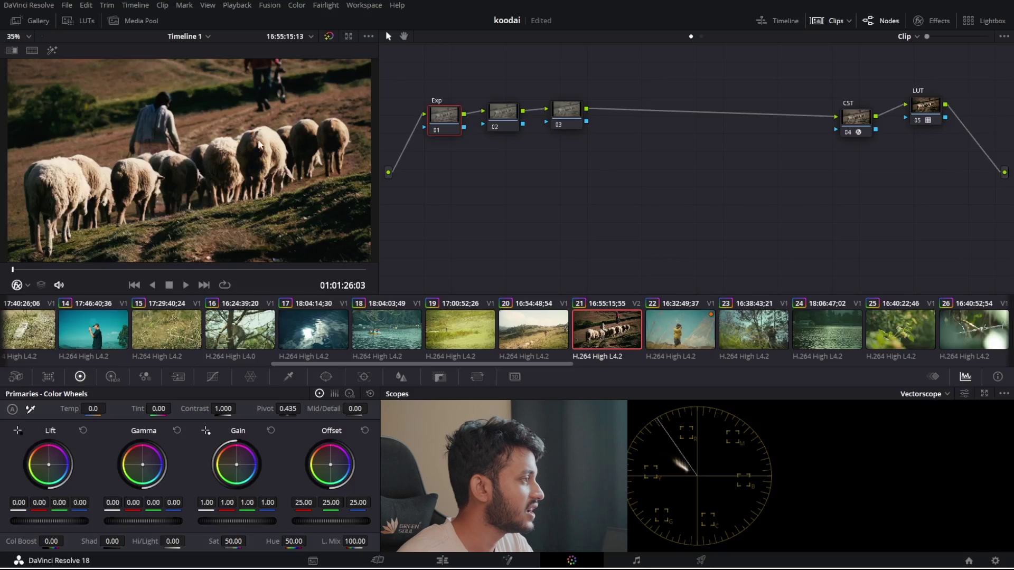
mouse_move(51, 519)
mouse_down()
mouse_move(66, 518)
mouse_move(52, 518)
mouse_up()
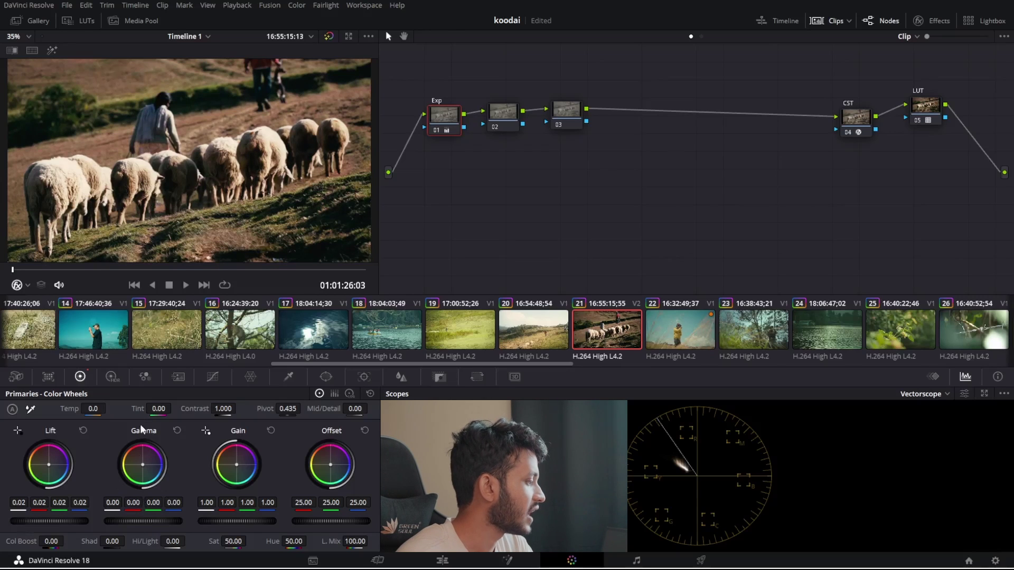
mouse_move(136, 521)
mouse_down()
mouse_move(150, 522)
mouse_move(142, 521)
mouse_up()
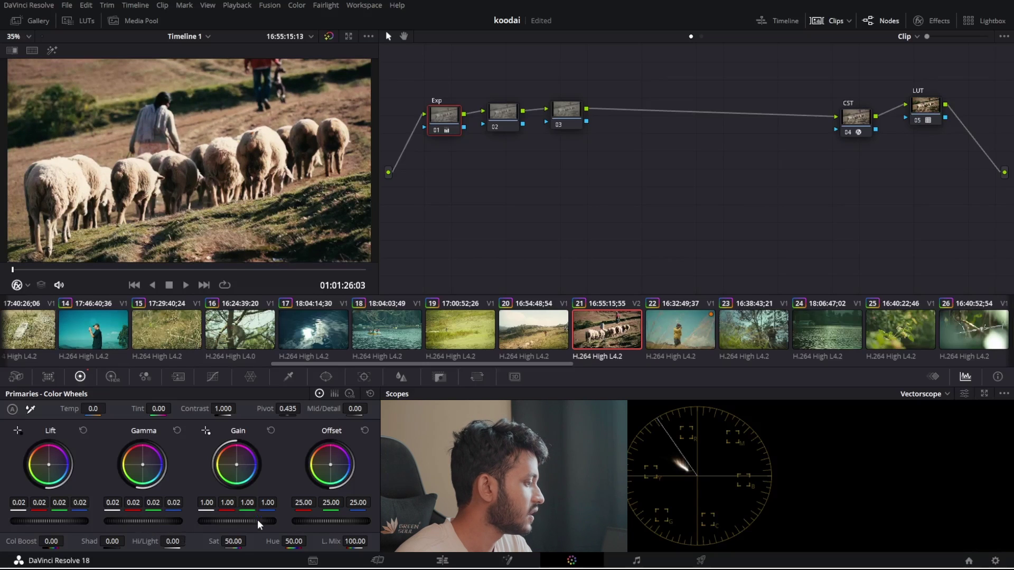
drag(236, 522, 221, 521)
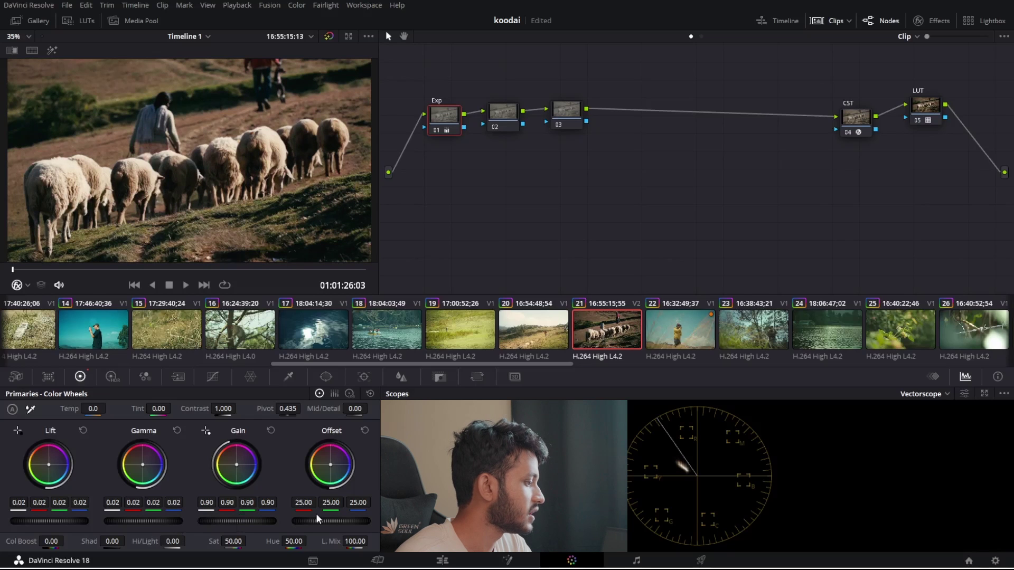
drag(318, 520, 335, 521)
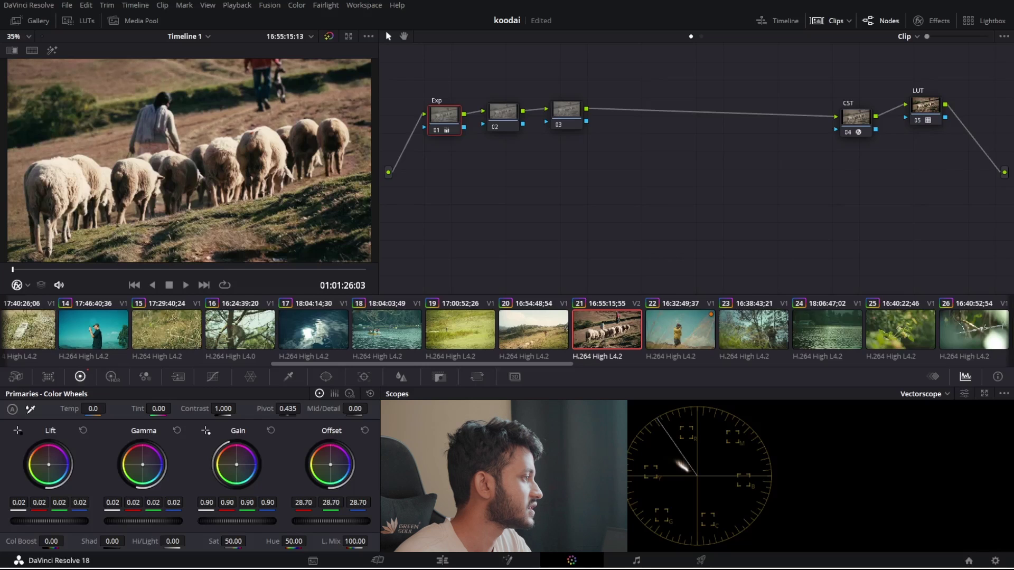
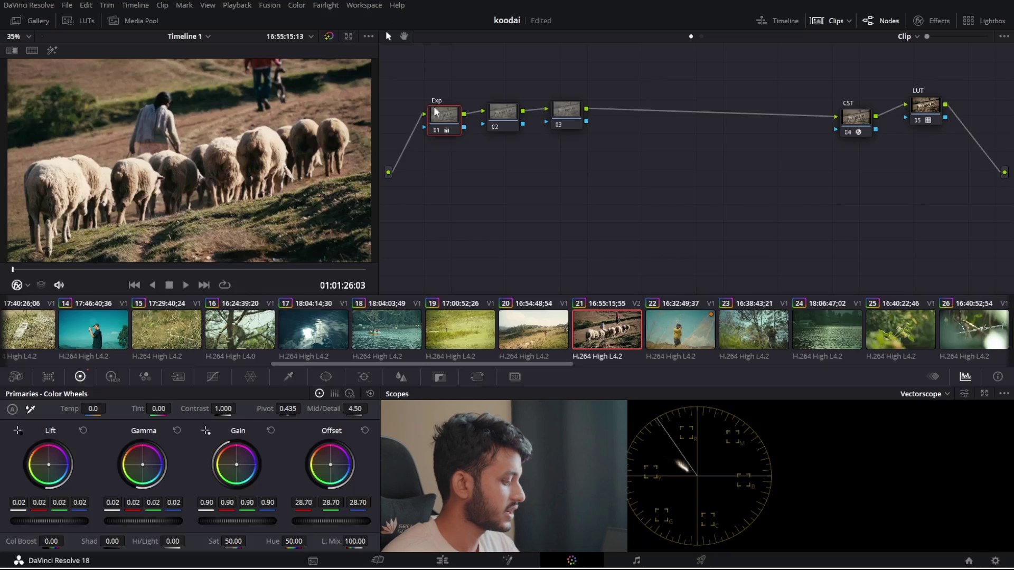
key(ctrl+d)
key(ctrl+d)
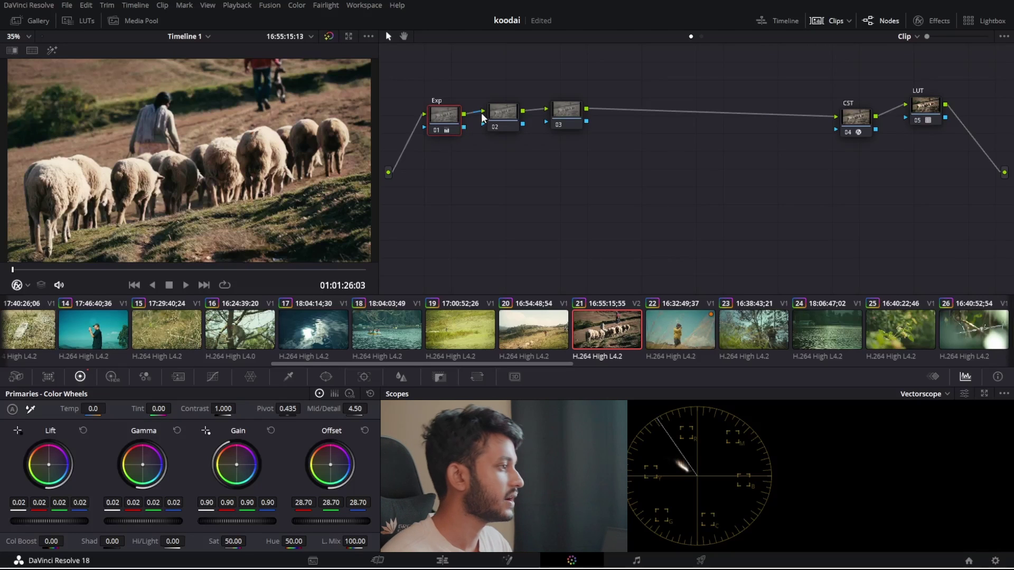
Label node 02 "Balance" and reposition it between the Exp node and node 03.
drag(495, 113, 495, 140)
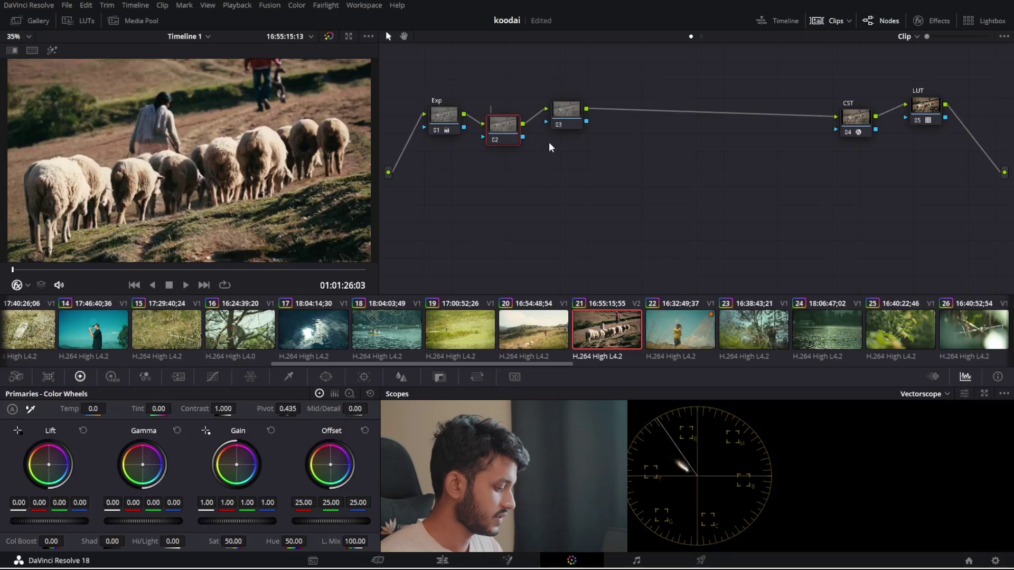
text(Balance)
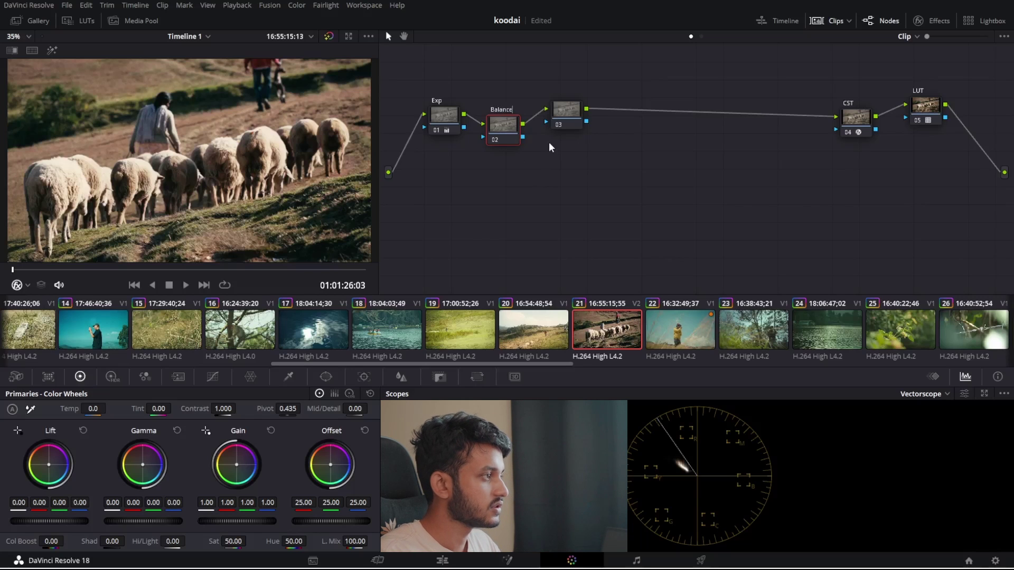
key(Return)
drag(501, 127, 505, 102)
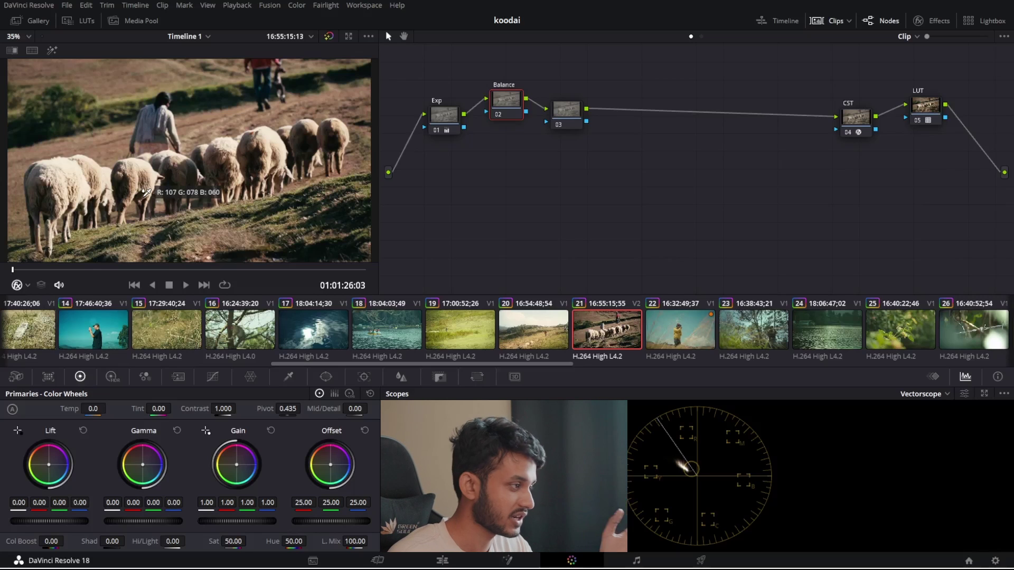
White-balance the Balance node by sampling a foreground sheep's wool, and set Temp to -28.3.
click(68, 160)
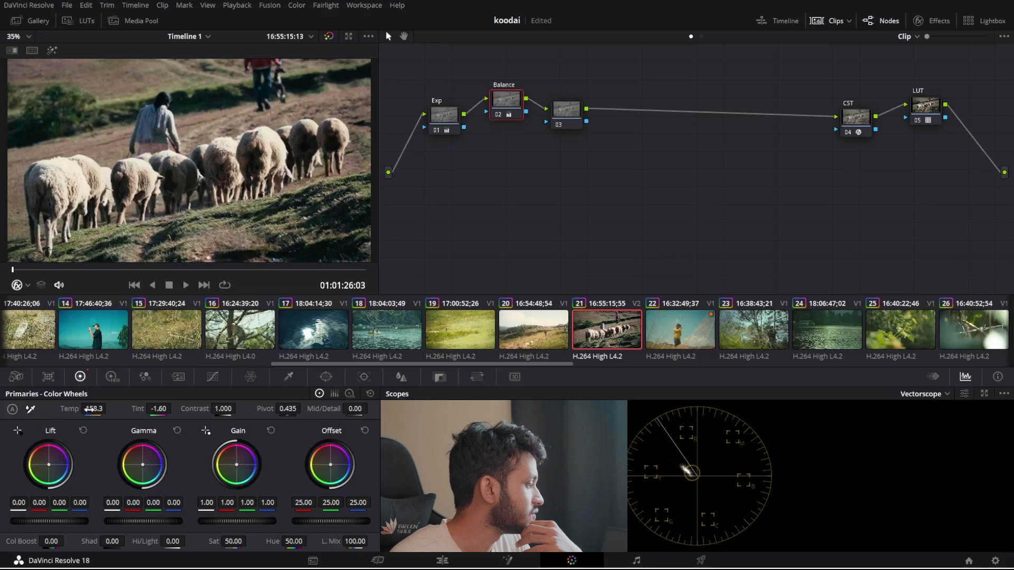
drag(94, 409, 109, 407)
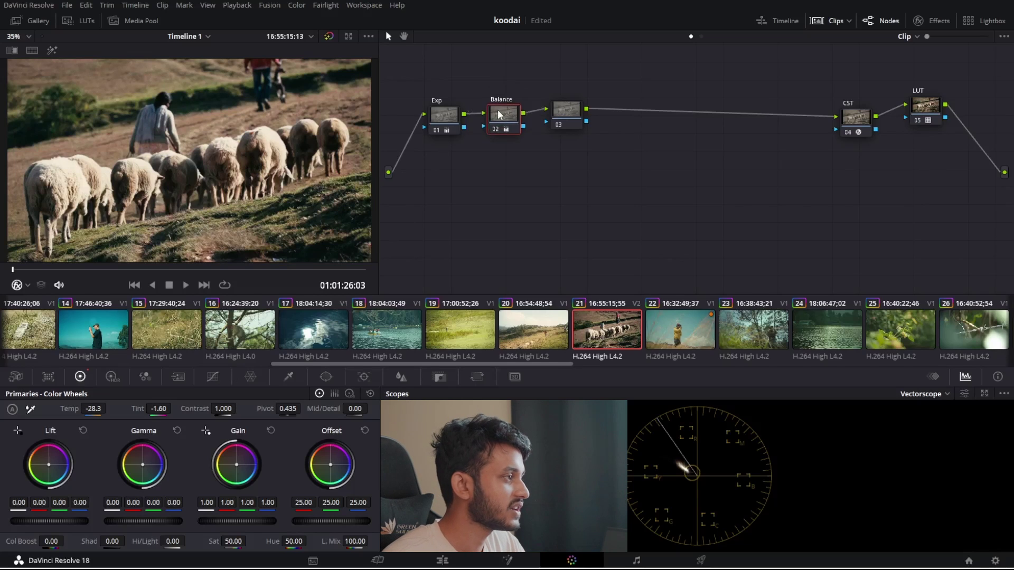
Align node 03 beside the Balance node and label it "Grade".
drag(575, 115, 569, 113)
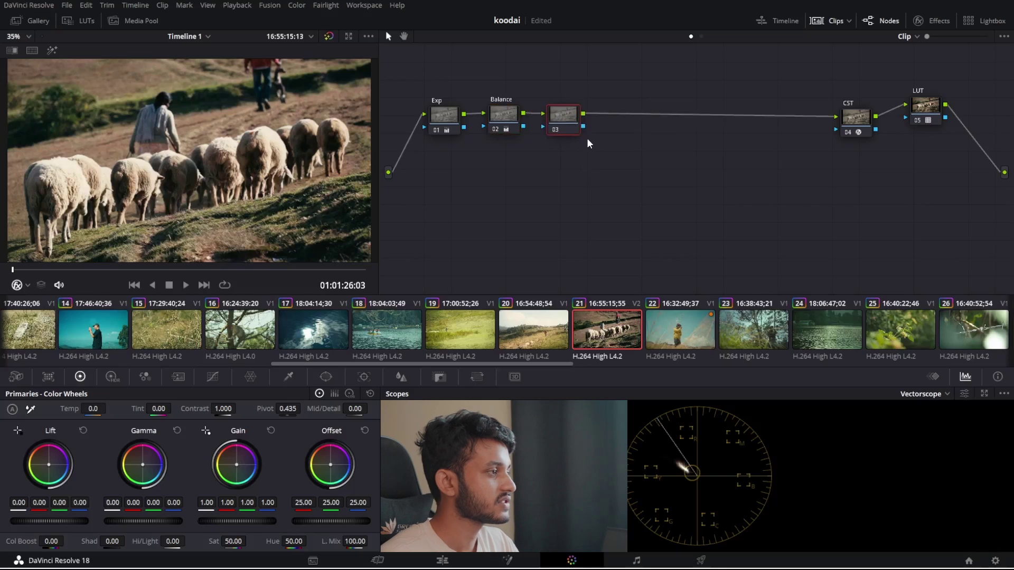
text(Grade)
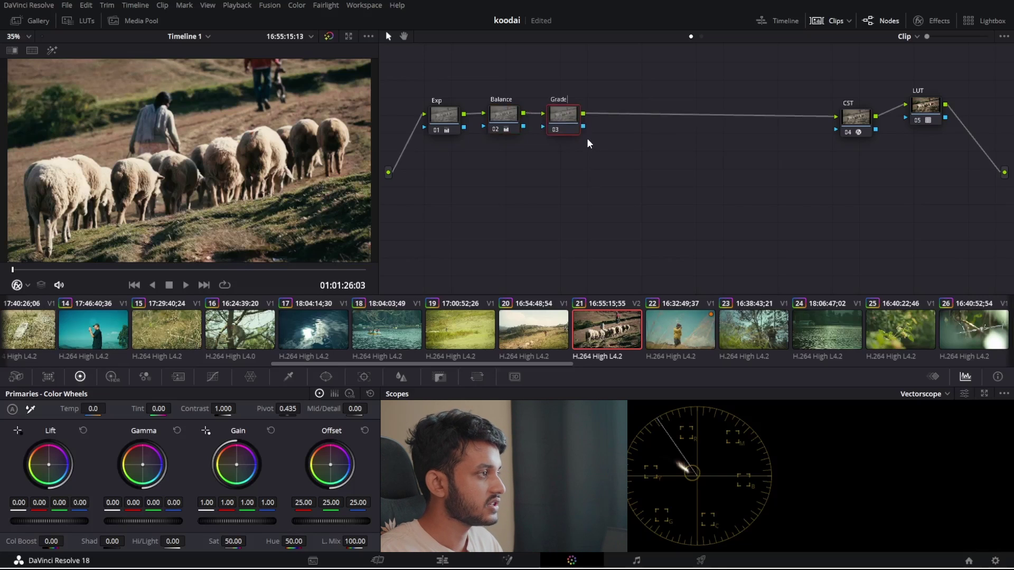
key(Return)
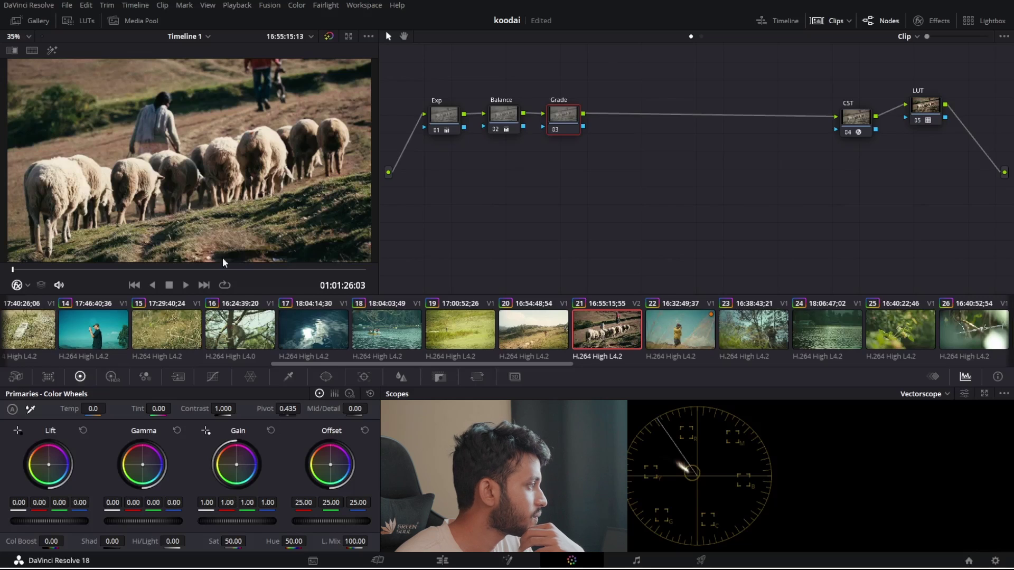
On the Grade node, lower Lift green slightly, try warm Offset and Gain casts, and set Gain red to 1.03 and green to 1.05.
drag(247, 503, 248, 502)
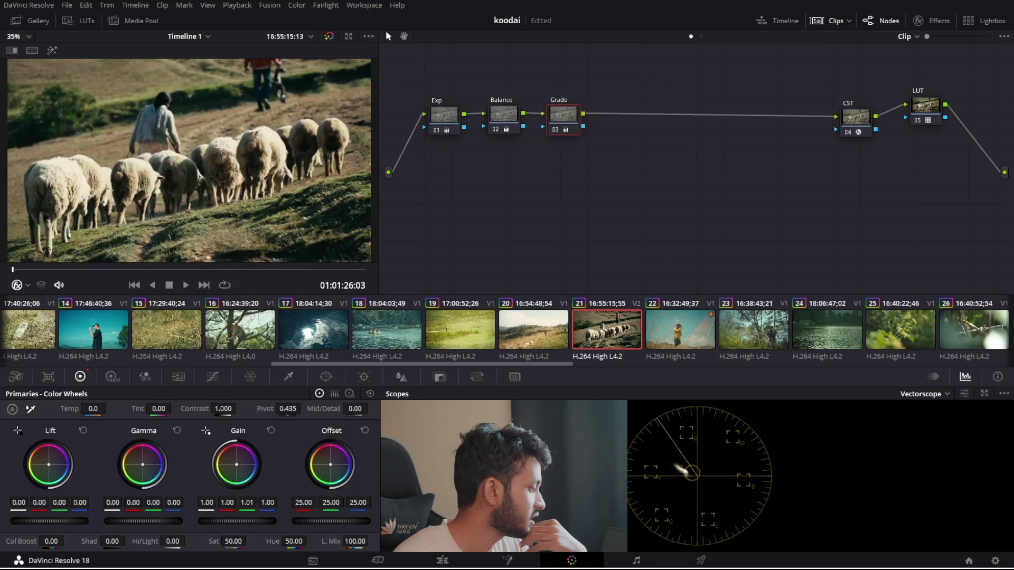
drag(60, 502, 58, 502)
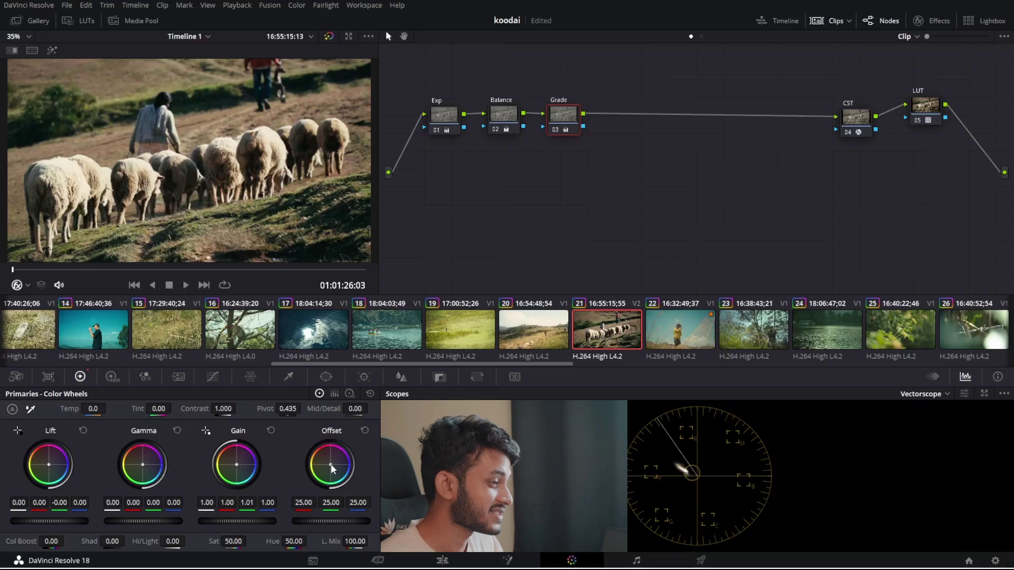
drag(330, 464, 329, 466)
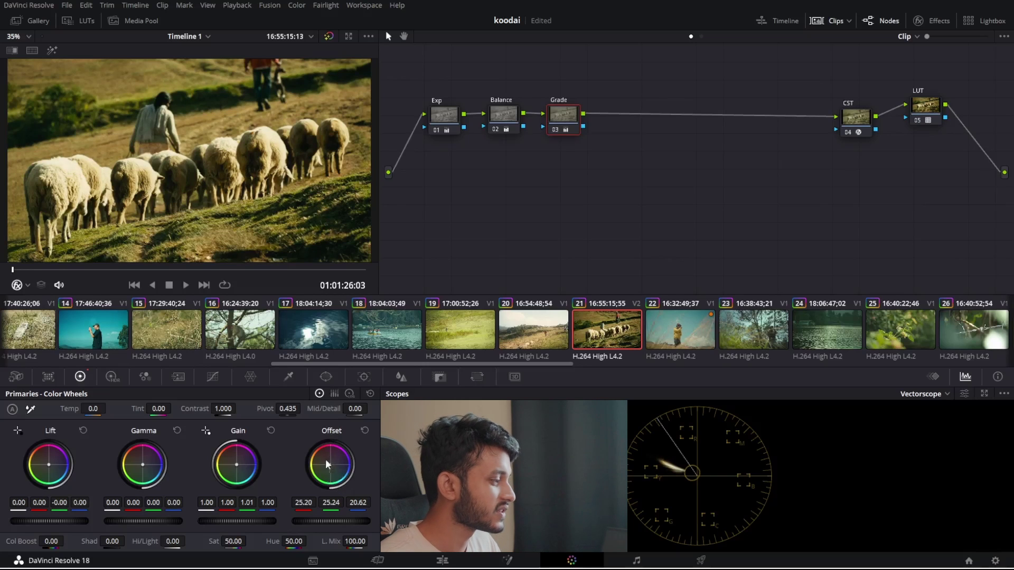
click(365, 431)
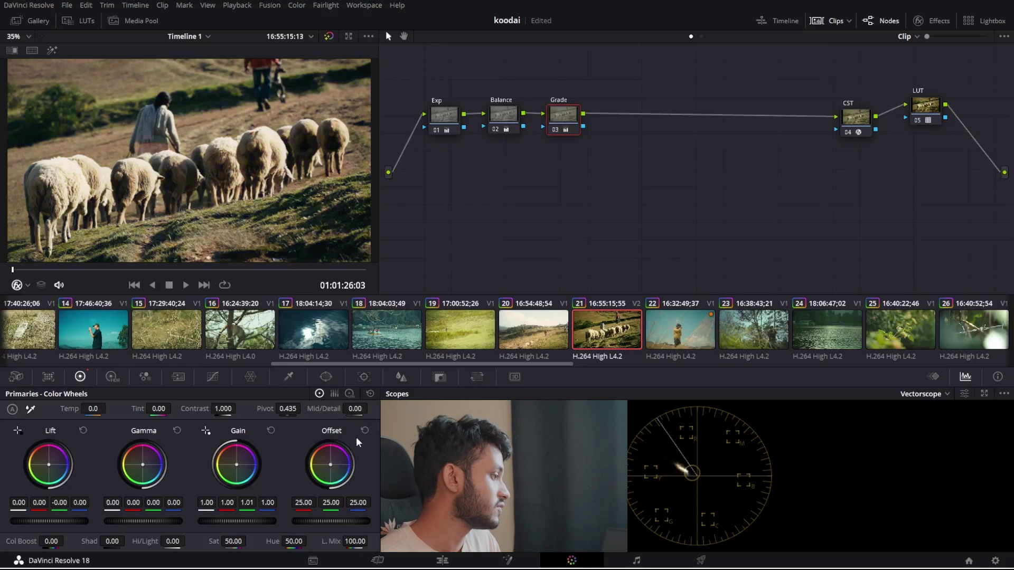
drag(239, 469, 230, 473)
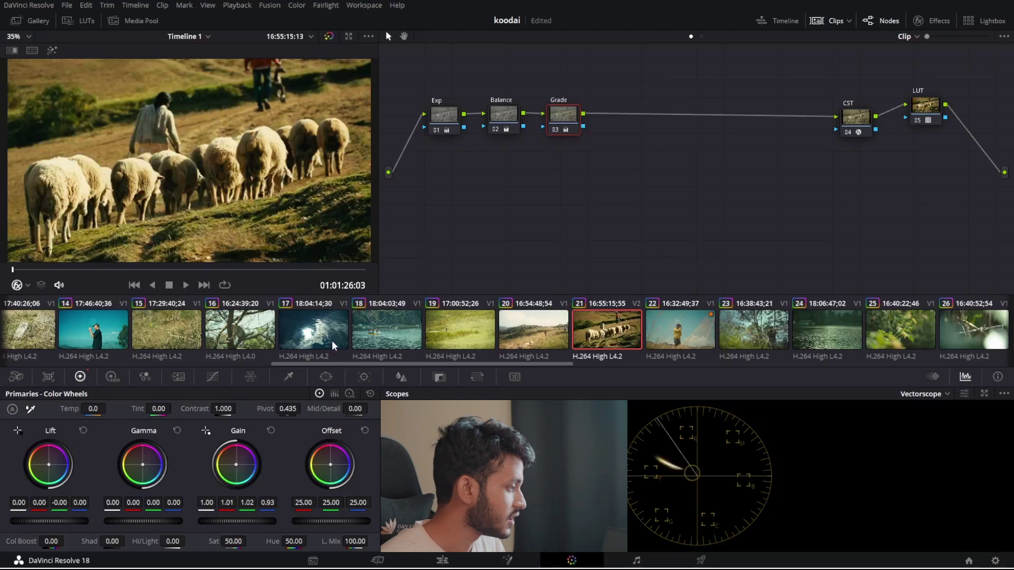
click(271, 431)
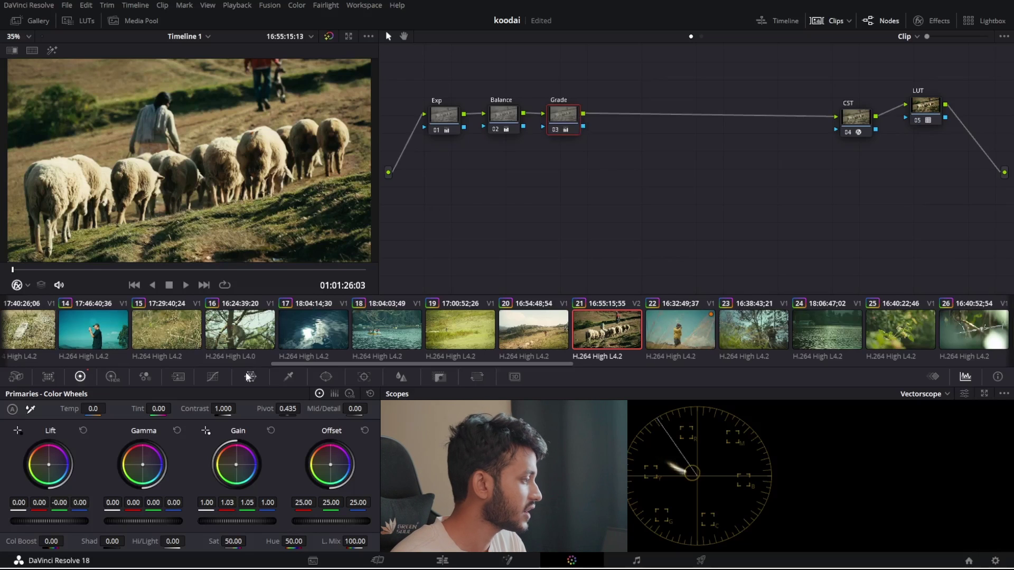
Shape the Grade node's custom curve into a gentle S with a lowered shadow point, a midtone point and a raised highlight point.
click(211, 378)
click(219, 395)
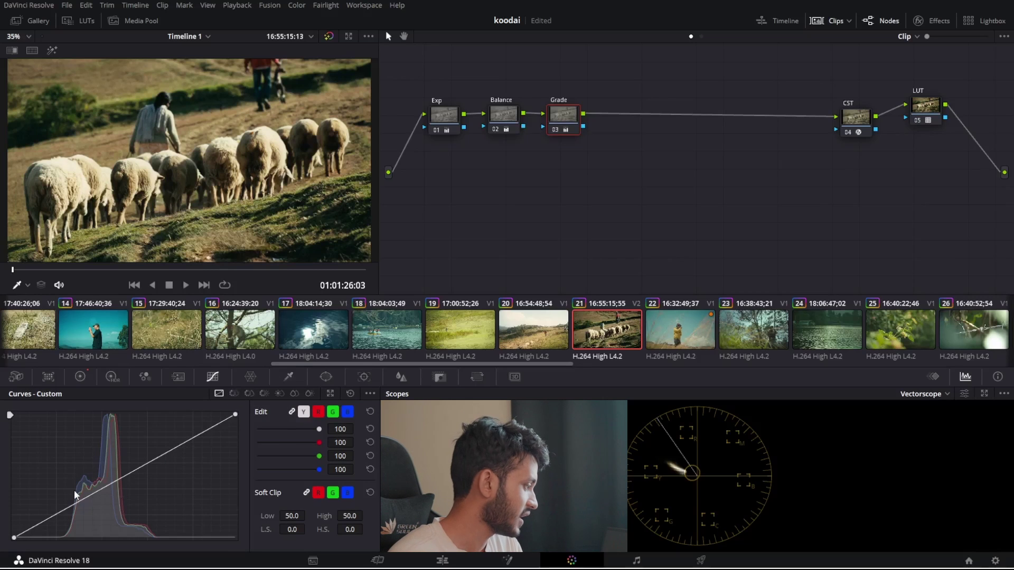
click(61, 511)
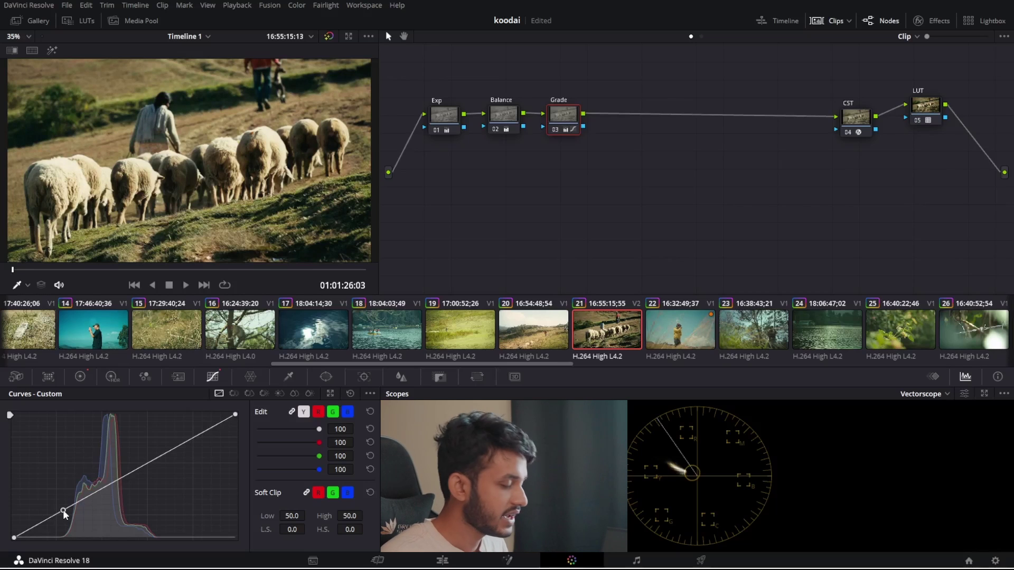
drag(62, 509, 68, 508)
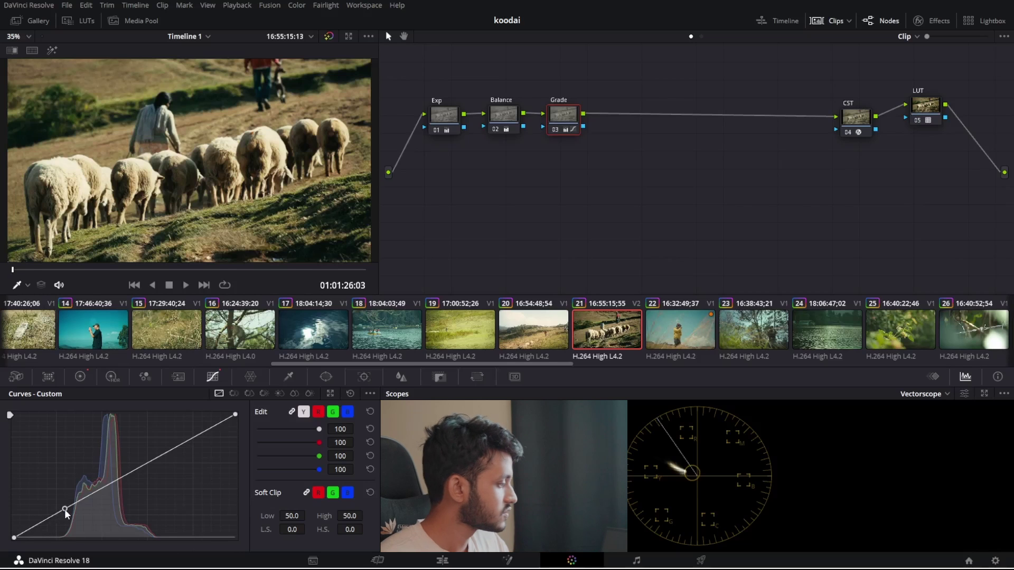
drag(64, 512, 64, 513)
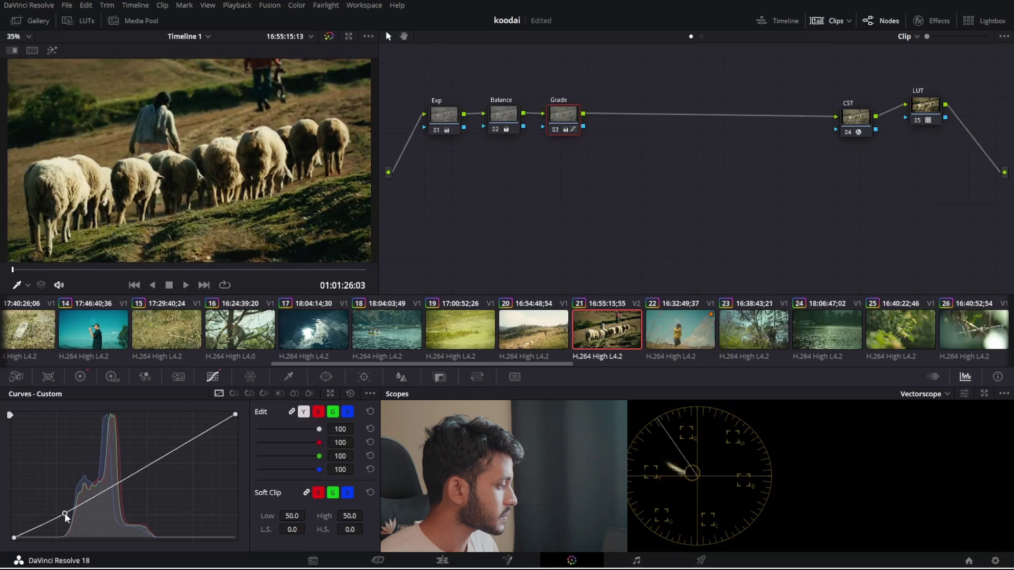
drag(122, 481, 123, 478)
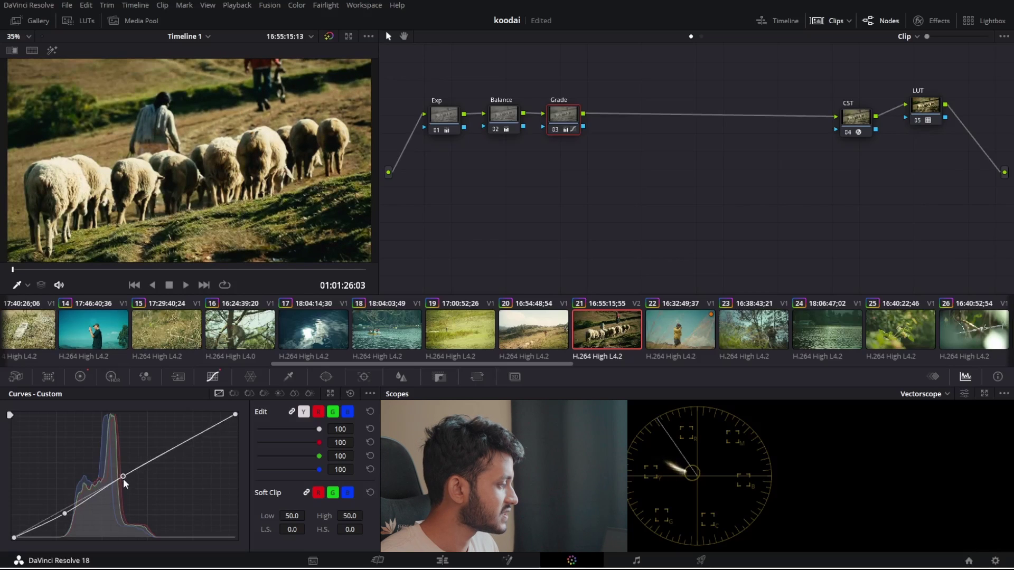
click(178, 444)
drag(178, 445, 175, 443)
drag(65, 513, 65, 513)
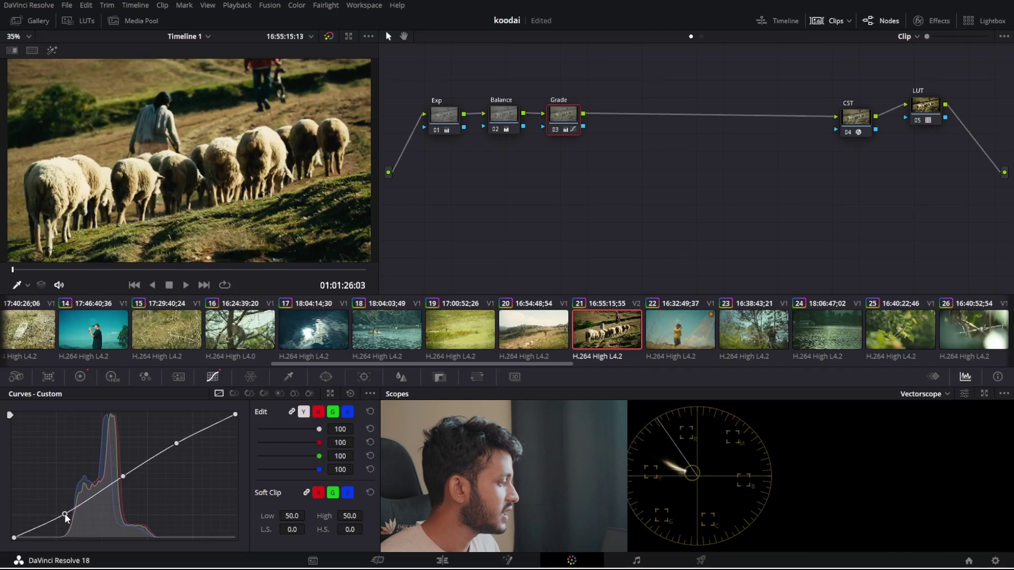
Raise the custom curve's black endpoint and lower its white endpoint, readjusting the shadow and highlight points to soften the contrast.
drag(14, 538, 12, 532)
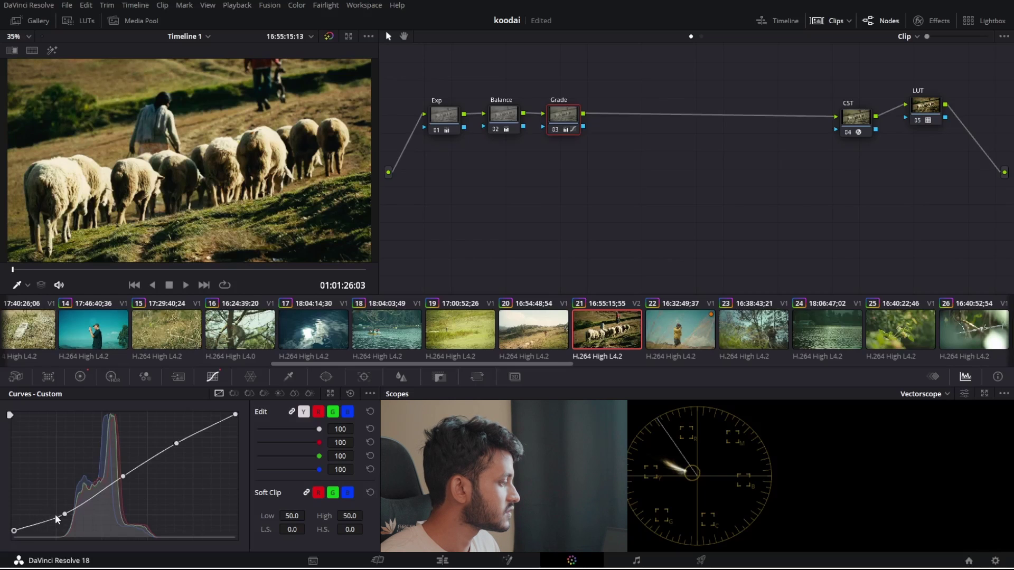
drag(63, 512, 62, 511)
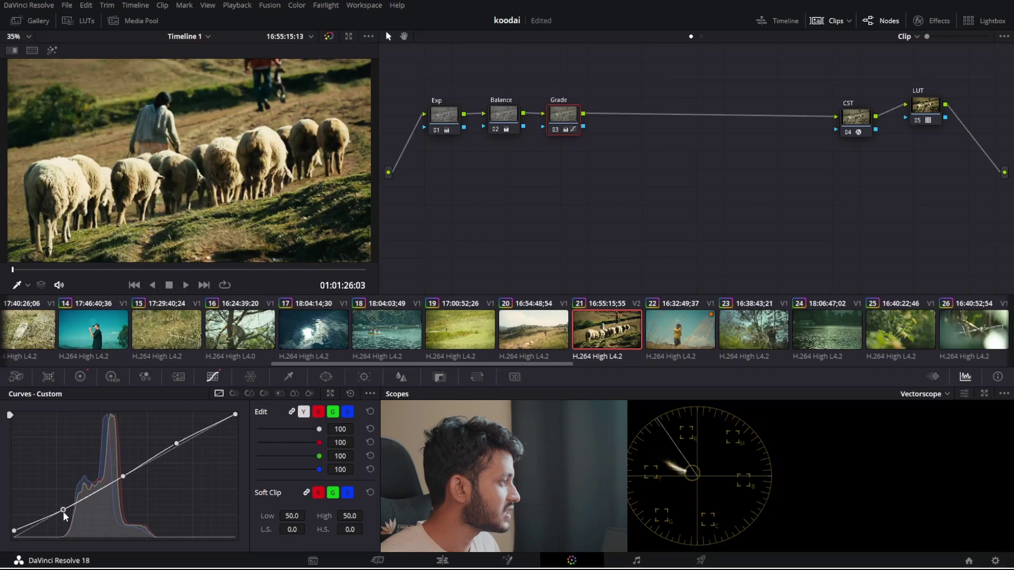
drag(236, 415, 241, 427)
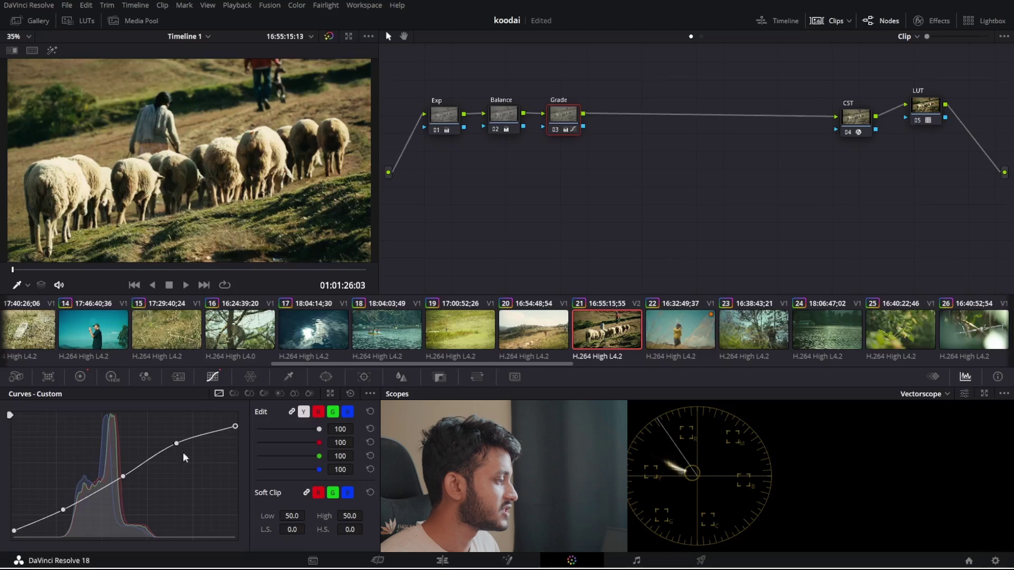
drag(175, 445, 174, 452)
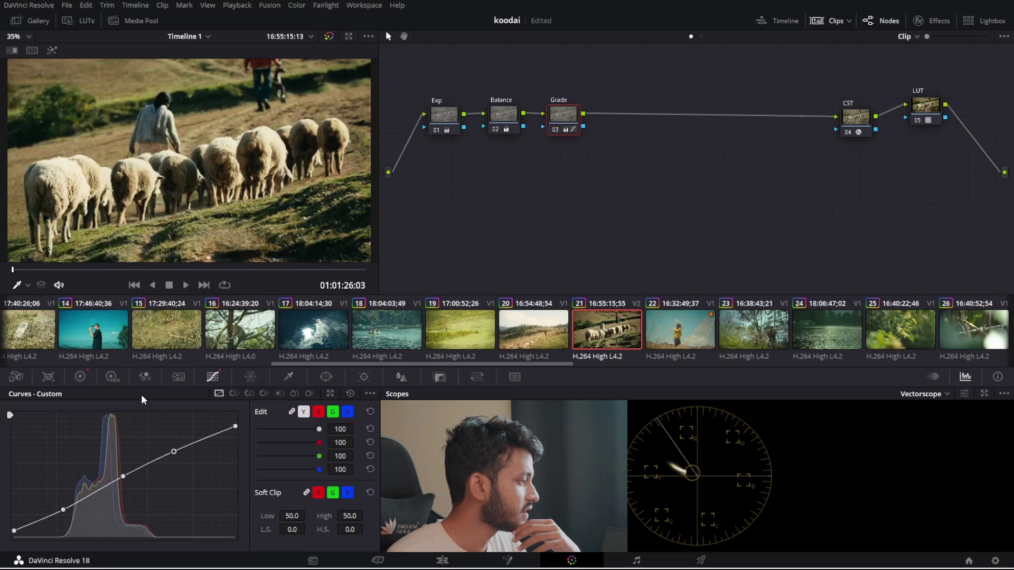
Add preset hue control points to the Hue Vs Hue curve and set the yellow point's Hue Rotate to 4.00.
click(233, 395)
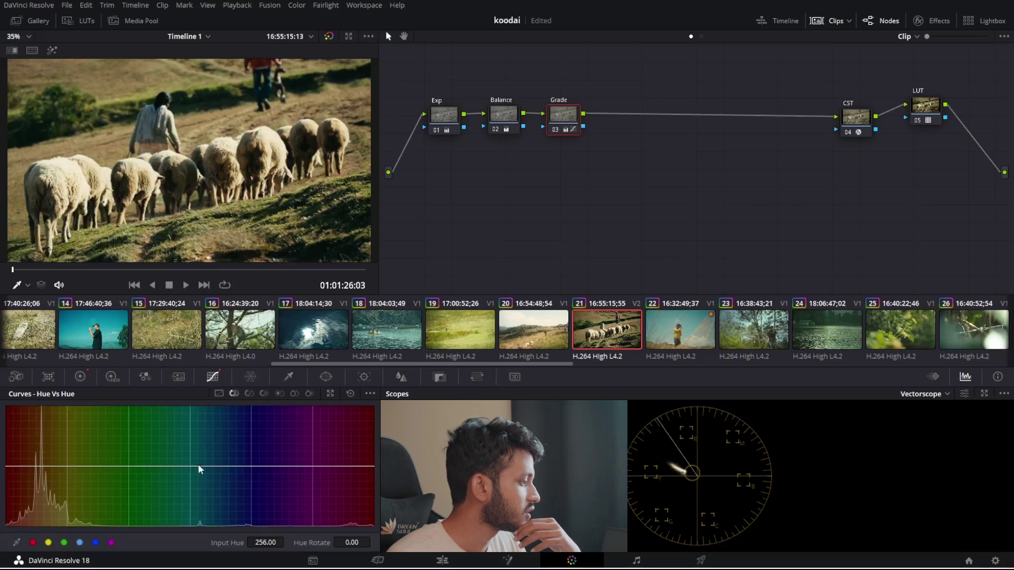
click(95, 542)
click(111, 542)
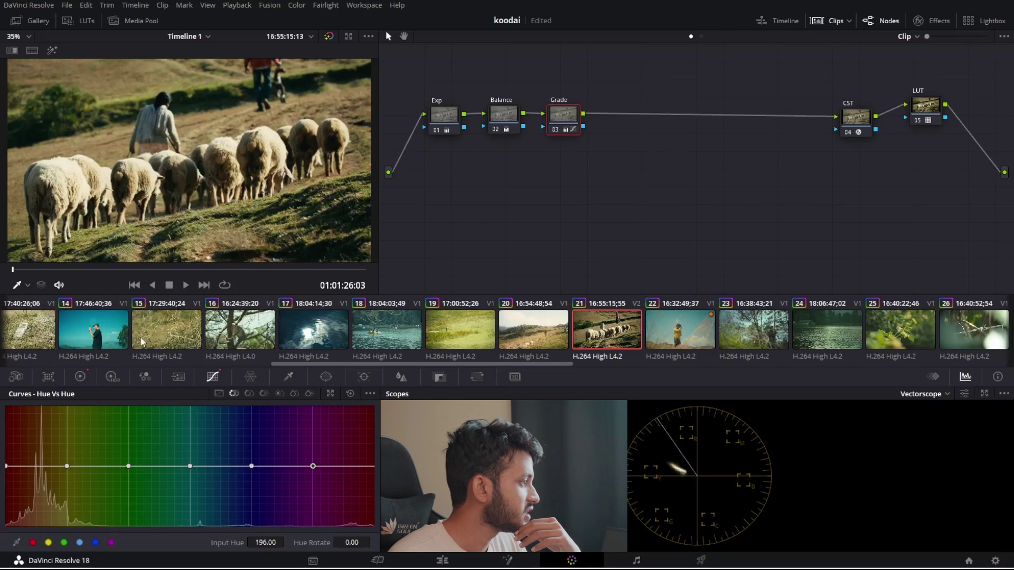
drag(68, 467, 66, 464)
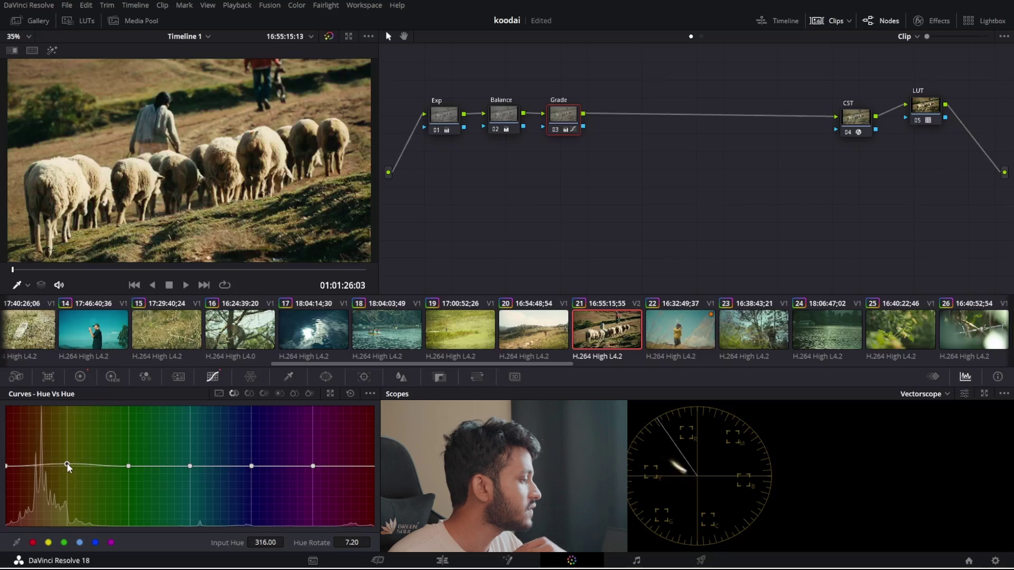
drag(66, 462, 68, 465)
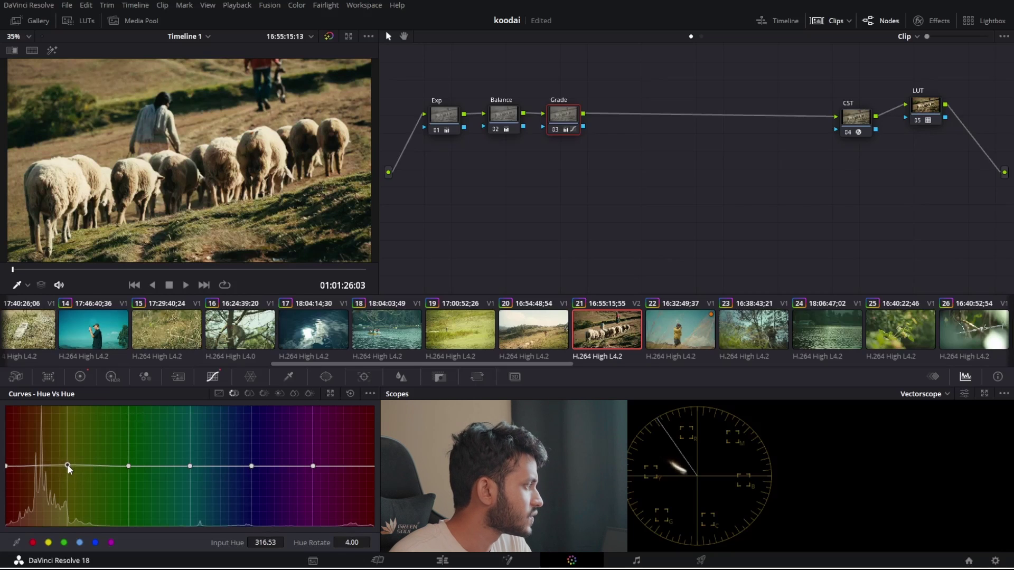
On the Hue Vs Sat curve, anchor the orange-yellow and cyan hues and lower the green between them to Saturation 0.77.
click(249, 394)
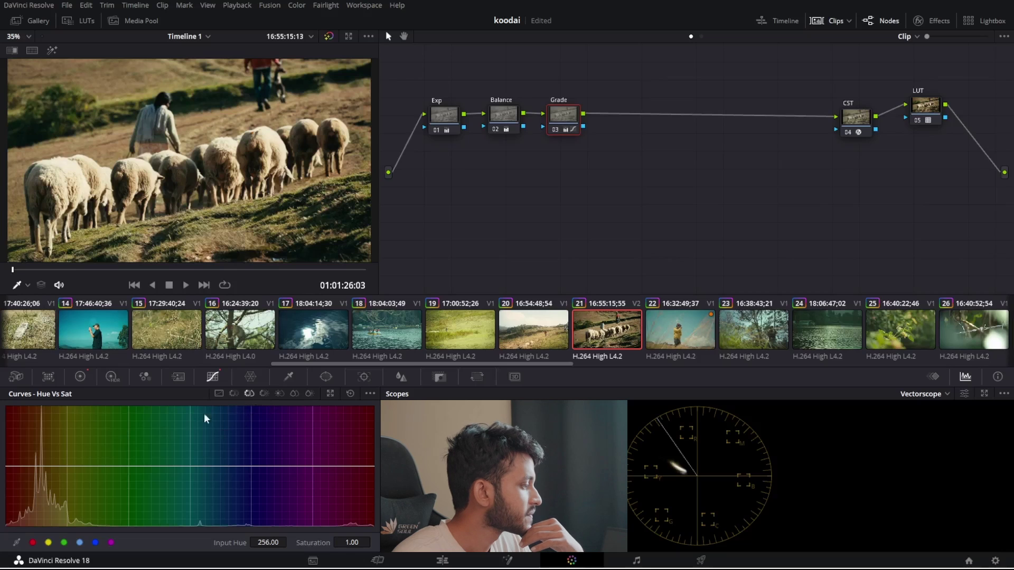
click(51, 466)
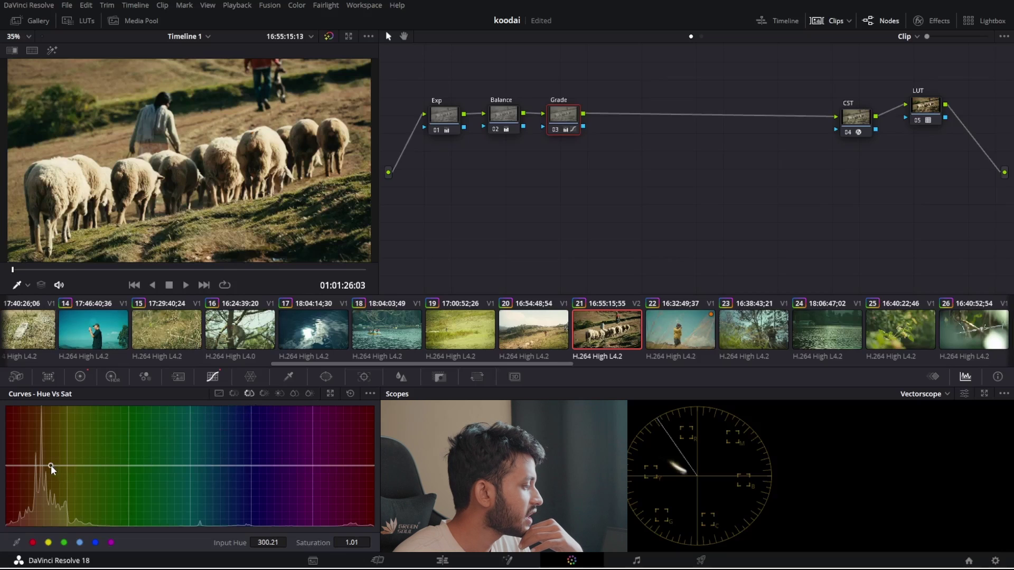
drag(51, 465, 52, 466)
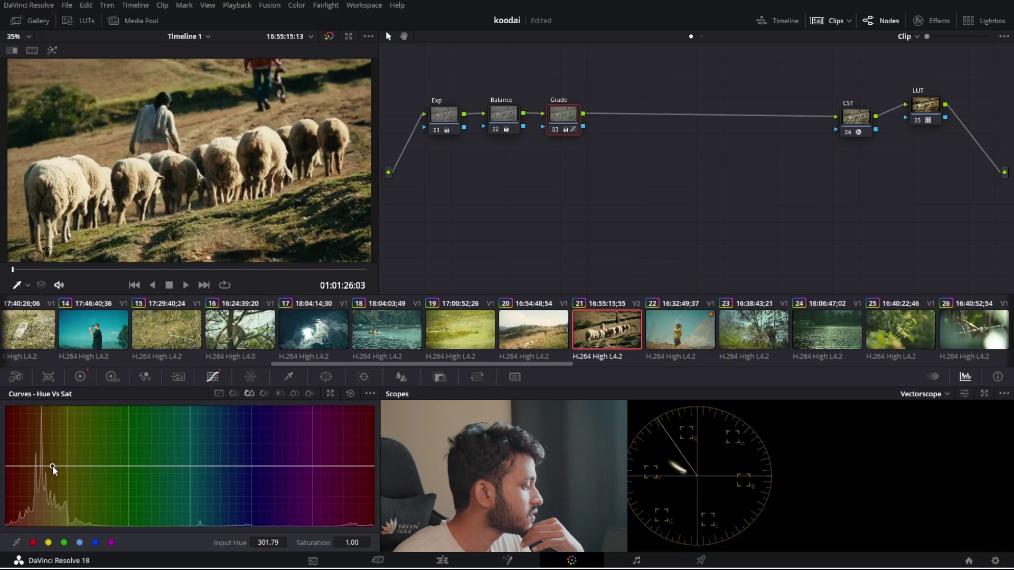
click(191, 466)
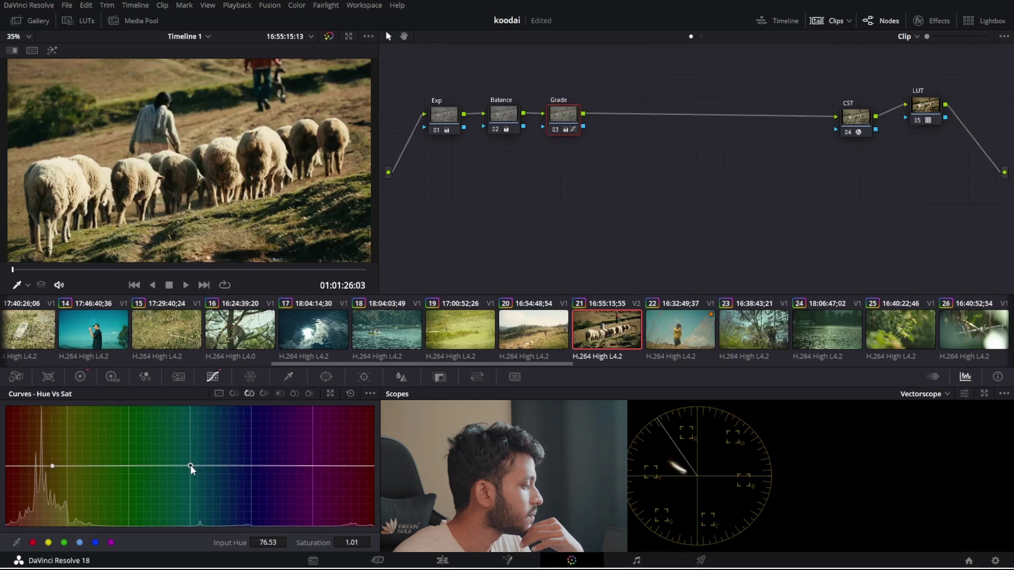
click(112, 465)
mouse_move(113, 465)
mouse_down()
mouse_move(114, 492)
mouse_move(114, 480)
mouse_up()
click(264, 393)
click(249, 393)
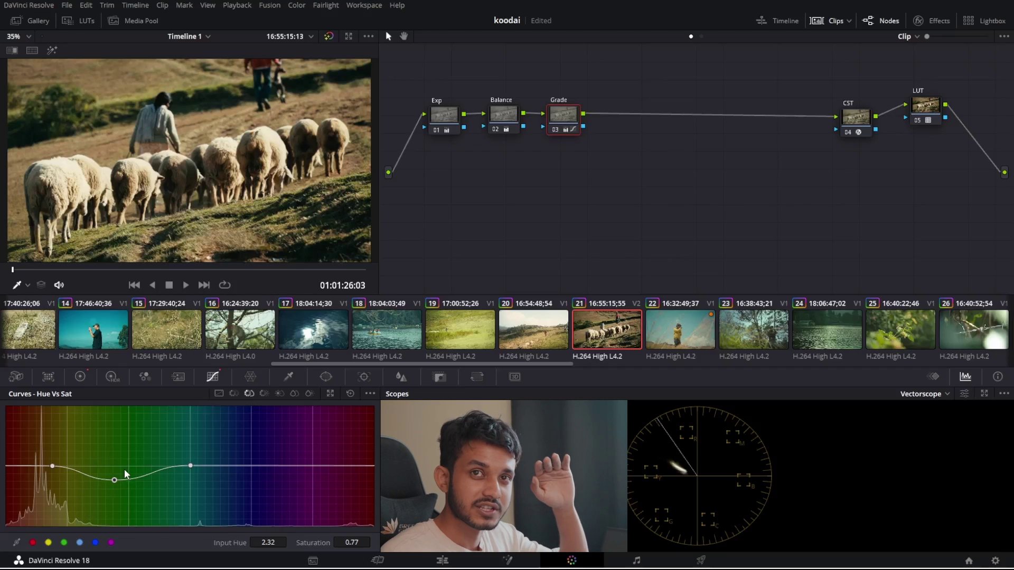
On the Hue Vs Lum curve, anchor both sides of the greens and lower the yellow-green at Input Hue 340.74 to Lum Gain 0.80.
click(264, 394)
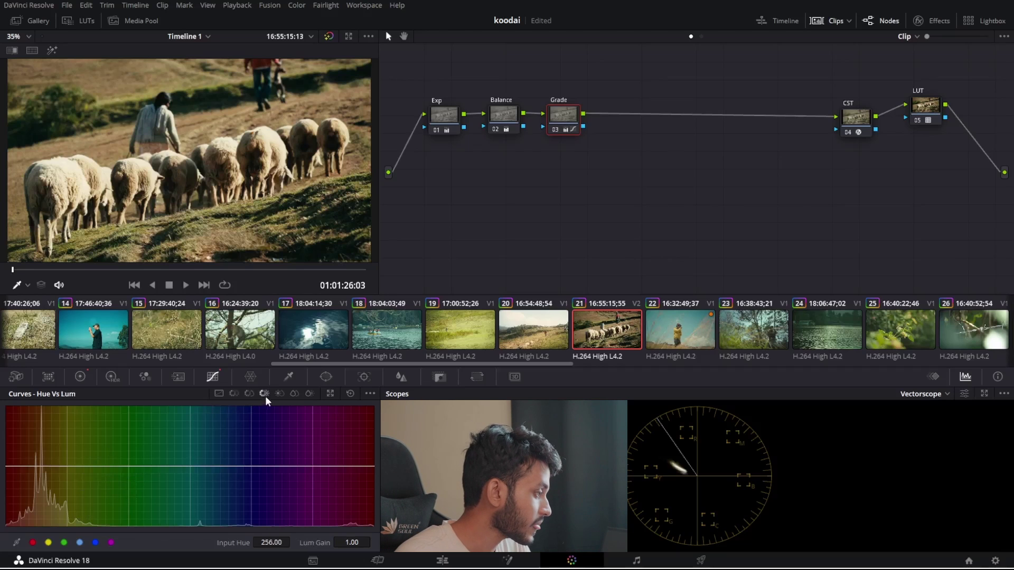
click(56, 467)
click(146, 467)
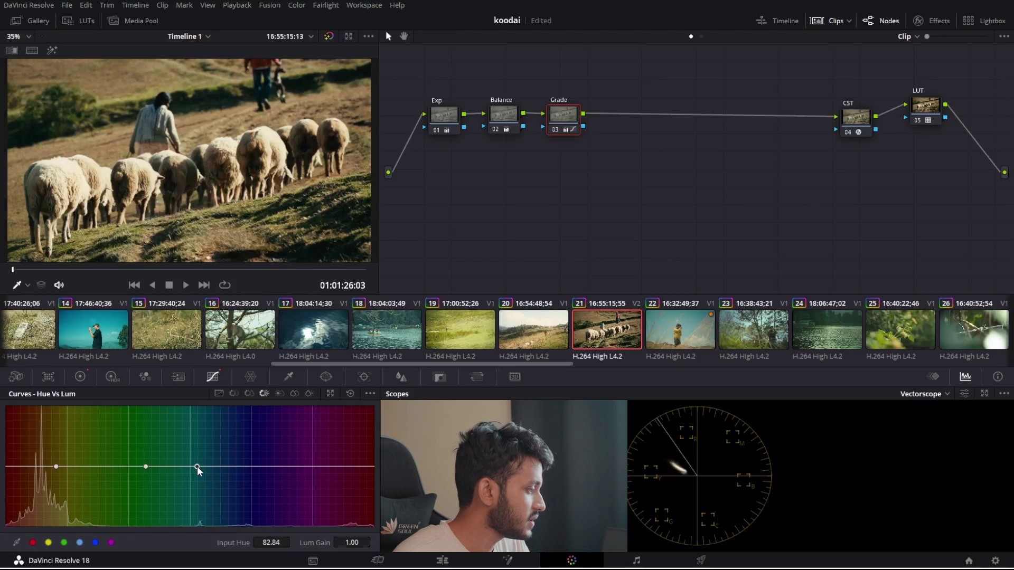
drag(143, 468, 92, 479)
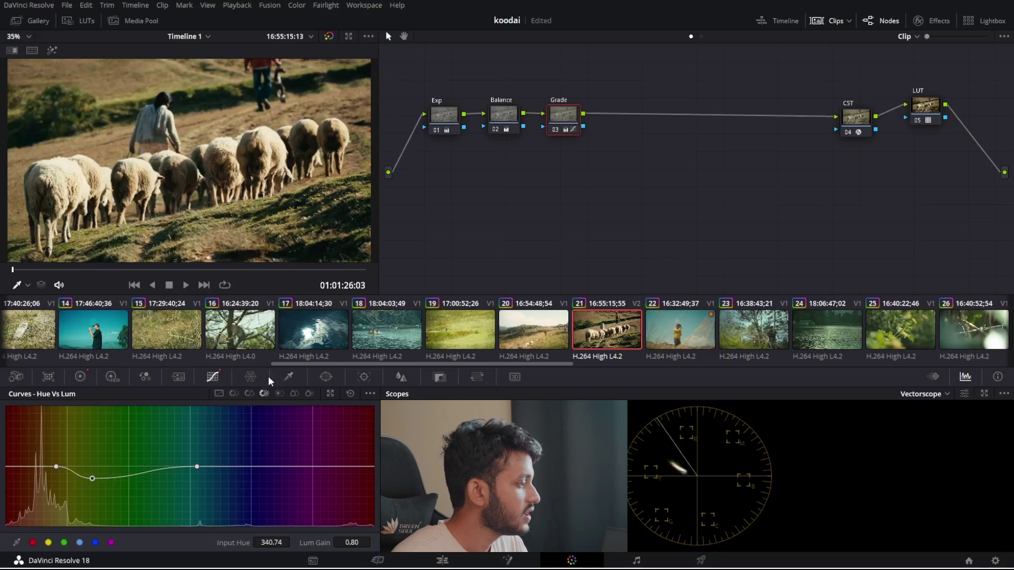
Save the project and compare the sheep clip with and without its color grade.
key(ctrl+s)
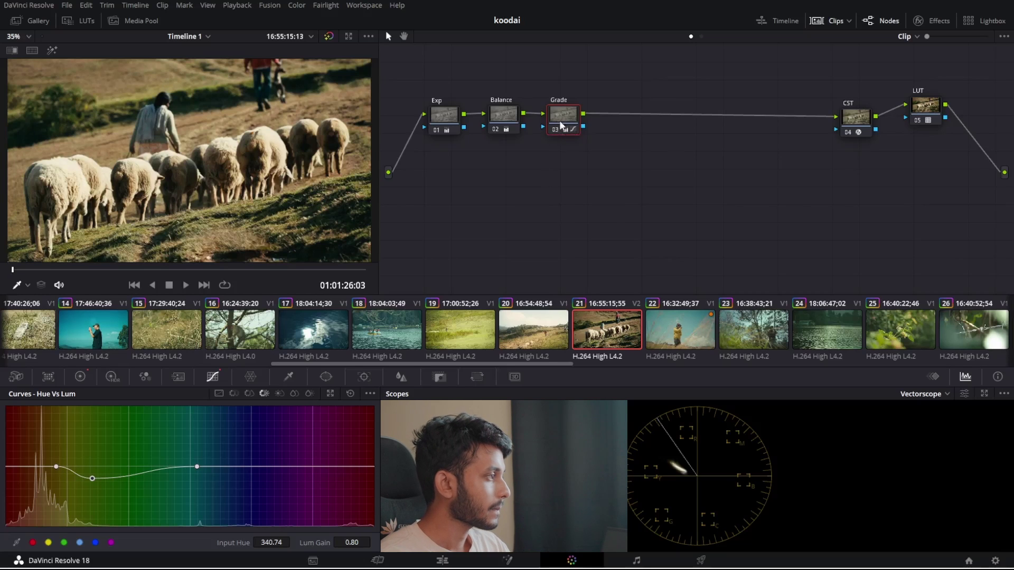
click(328, 36)
click(329, 37)
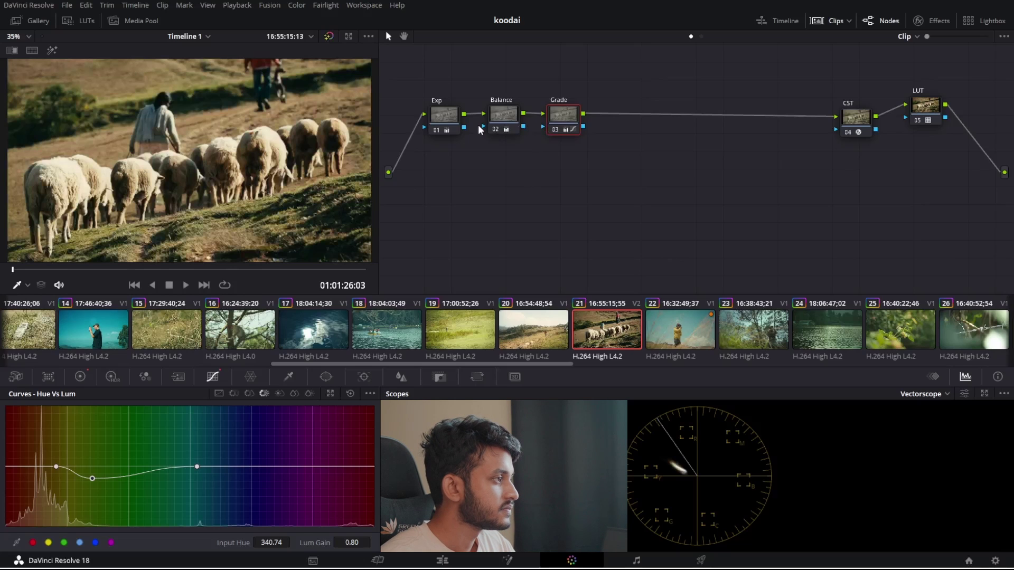
Lower the Midtone on the Exp node's Log Wheels to -0.01 in all three channels and return to the primary color wheels.
click(448, 117)
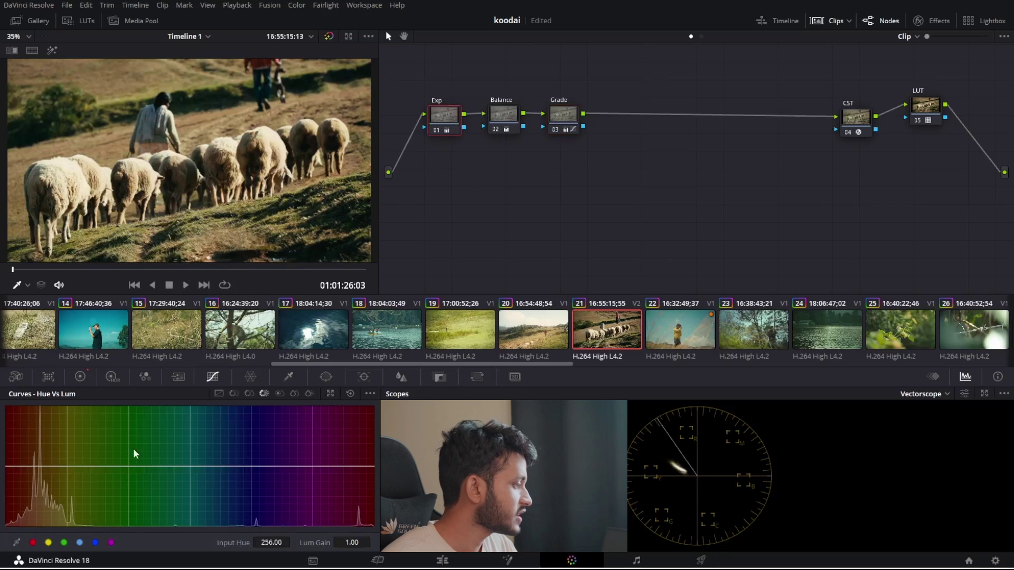
click(78, 378)
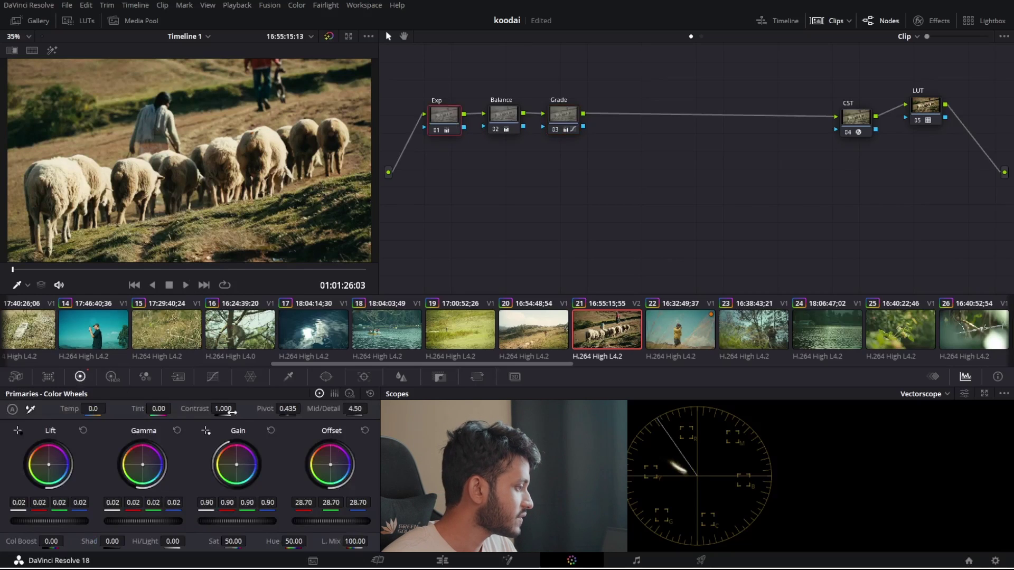
click(348, 394)
drag(140, 522, 139, 523)
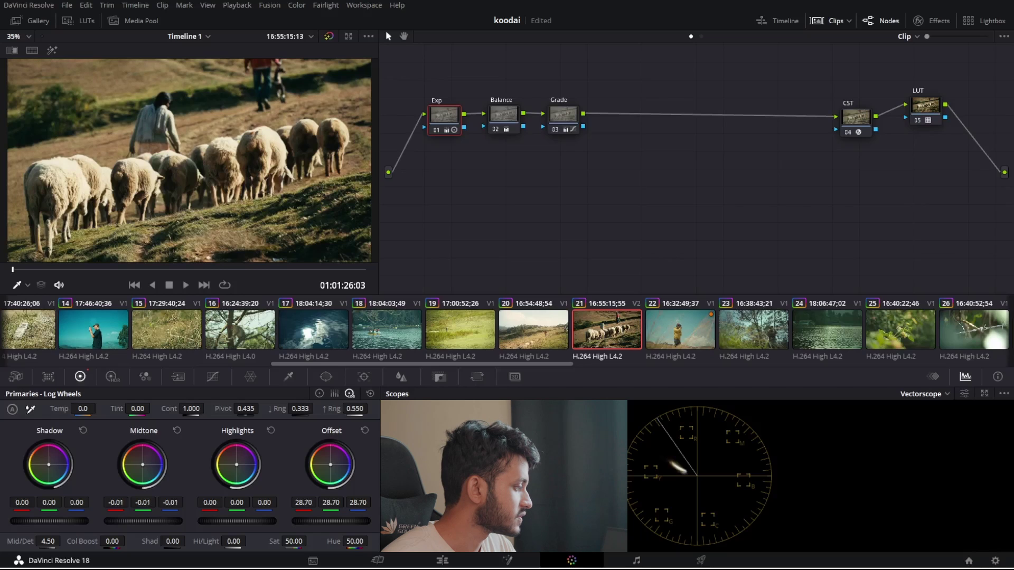
click(319, 394)
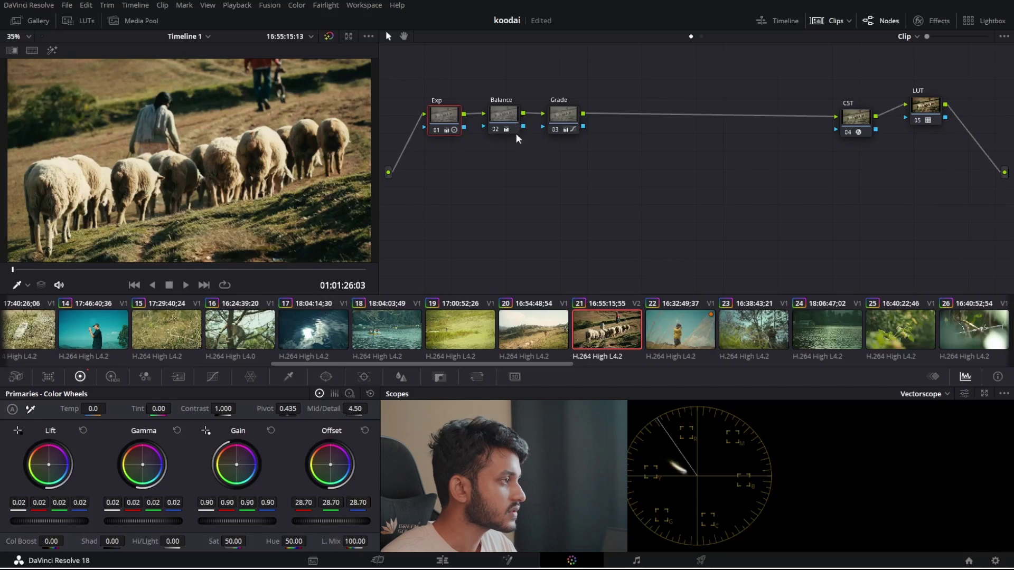
Add a serial node after the Grade node, place it below the Exp node and label it Softness.
click(575, 125)
key(alt+s)
drag(605, 126, 448, 203)
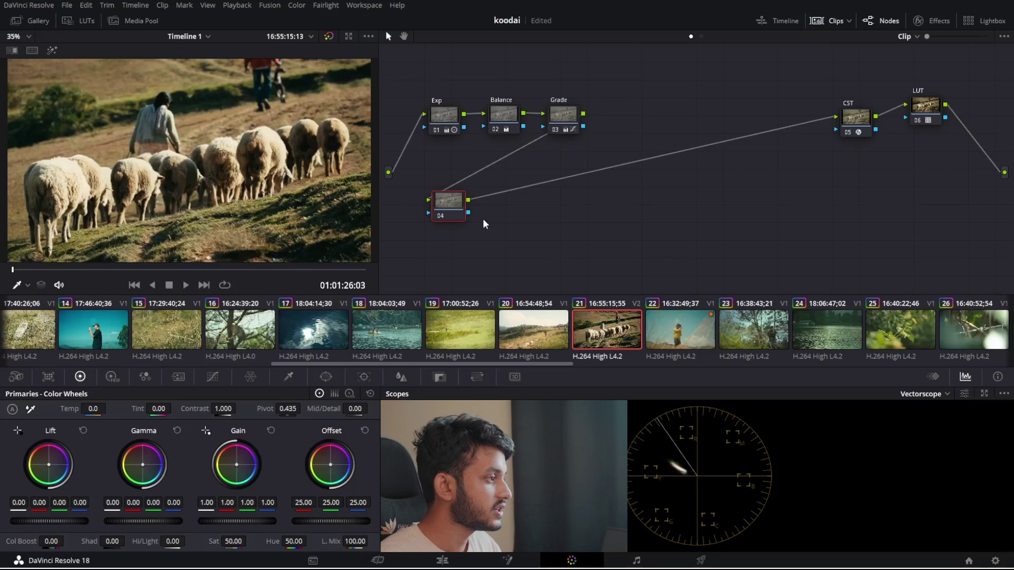
text(Soft)
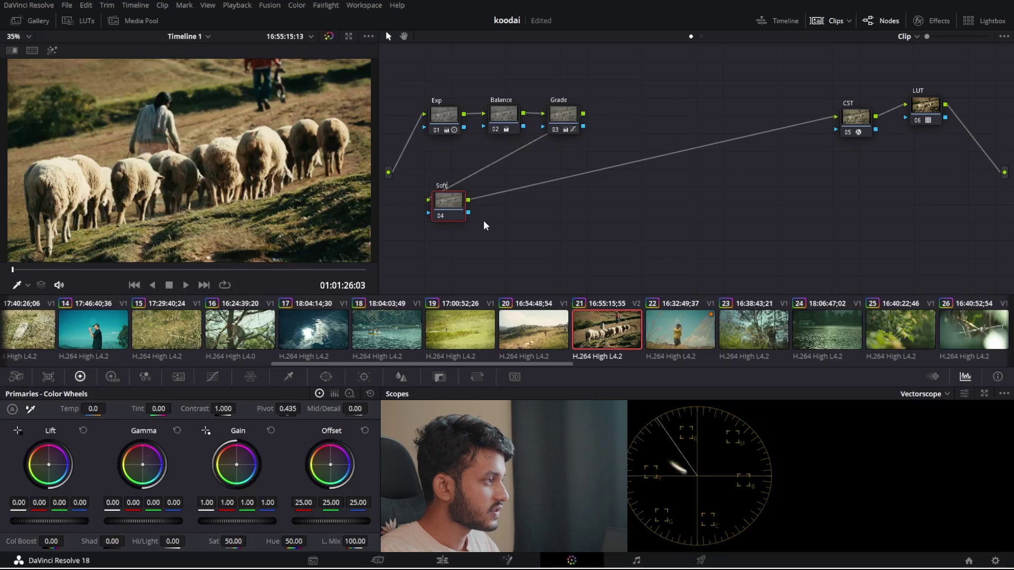
text(ness)
key(Return)
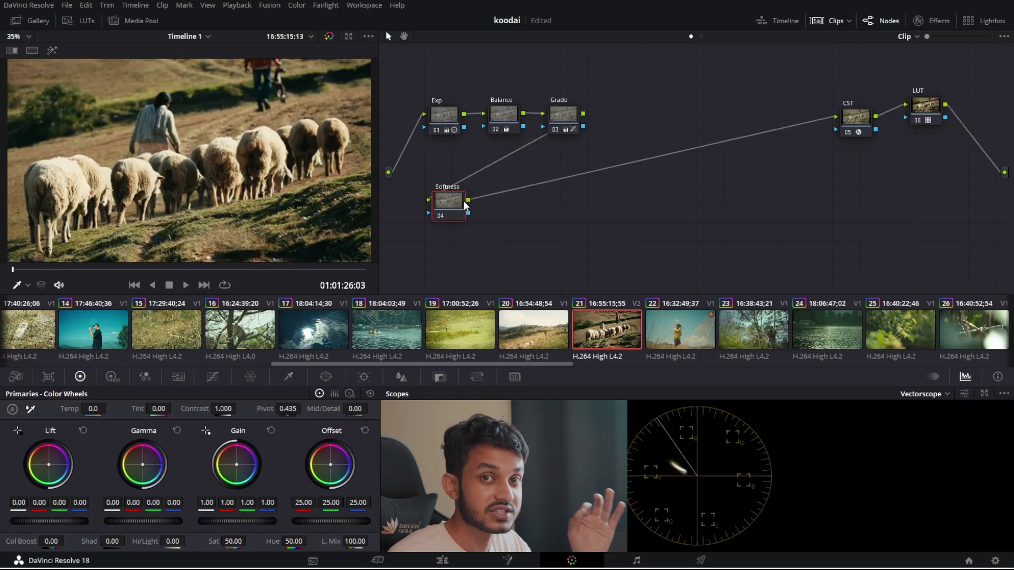
Set the Softness node's blur Radius to 0.52 in all channels and add a serial node after it.
click(397, 376)
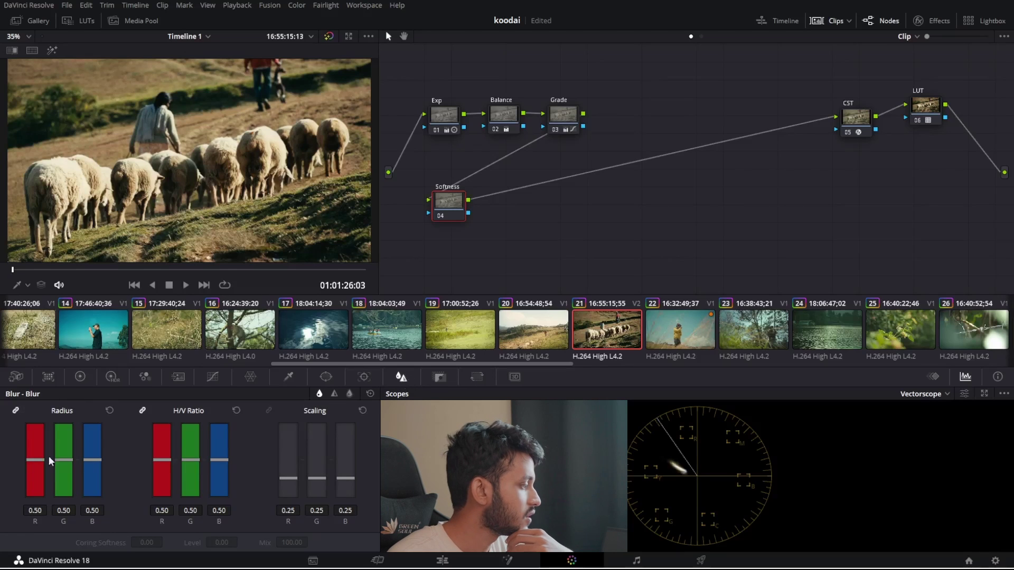
mouse_move(55, 458)
mouse_down()
mouse_move(61, 437)
mouse_move(53, 511)
mouse_move(60, 457)
mouse_up()
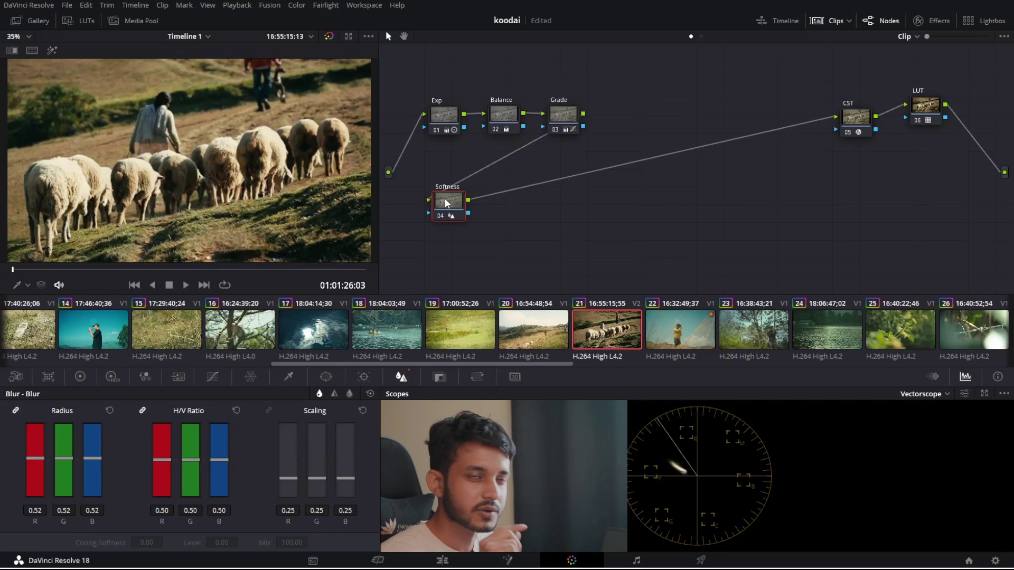
key(alt+s)
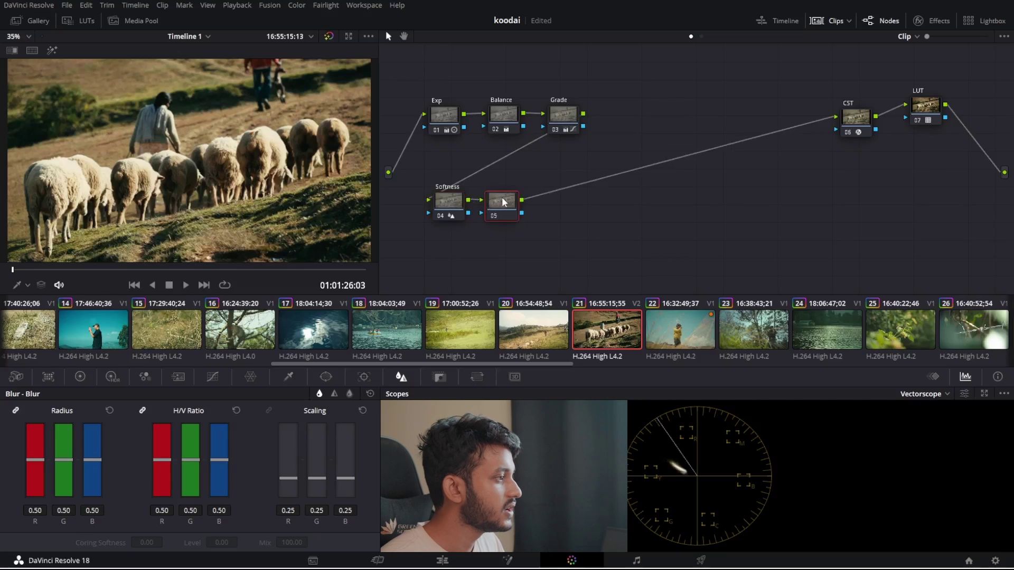
drag(503, 201, 507, 204)
Fade the Grade node's custom curve by raising the black point, lowering the white point and fine-tuning the shadow and midtone points.
click(564, 115)
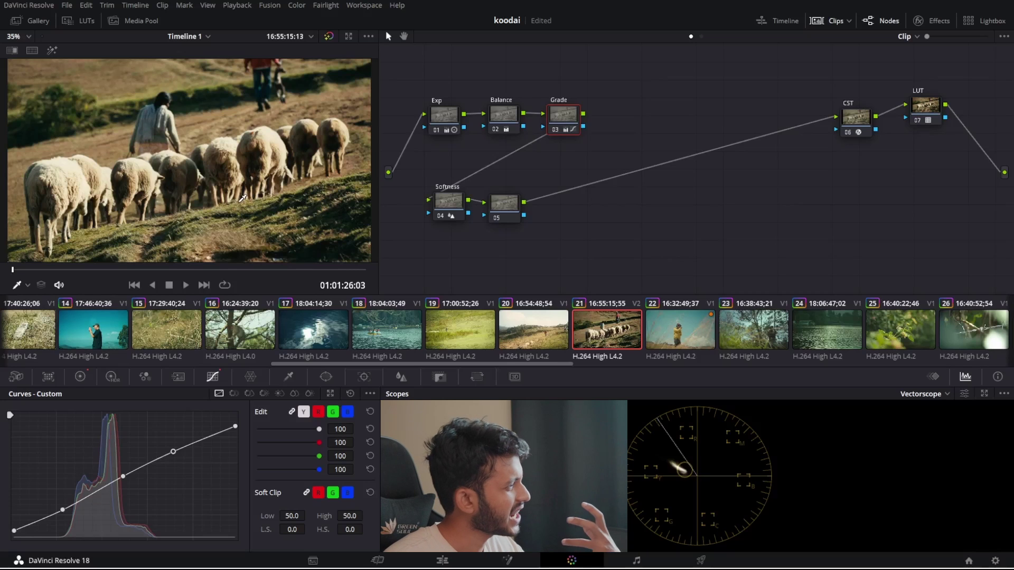
drag(14, 534, 14, 508)
drag(123, 476, 123, 474)
drag(235, 426, 240, 446)
drag(61, 505, 62, 503)
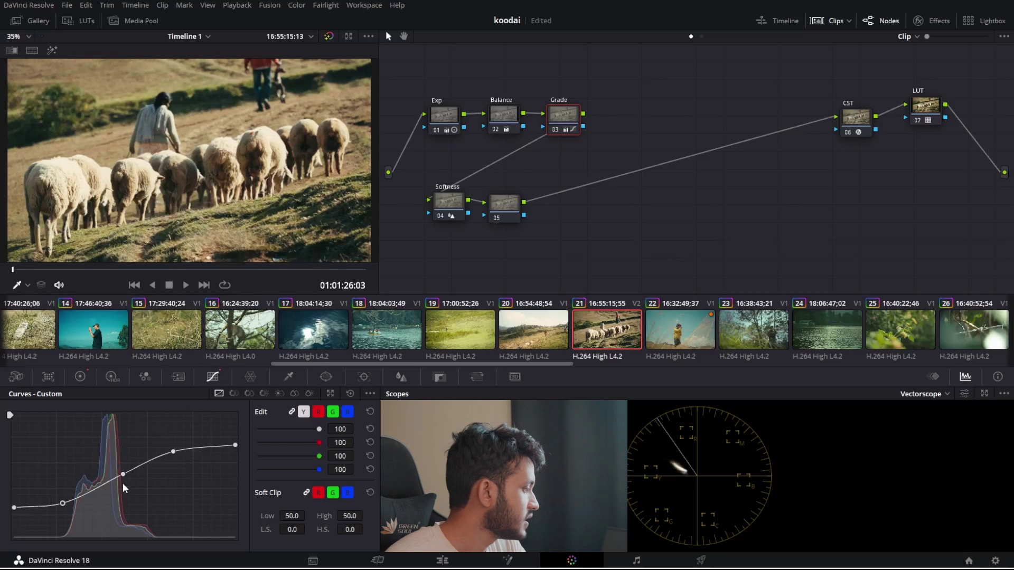
drag(122, 474, 125, 475)
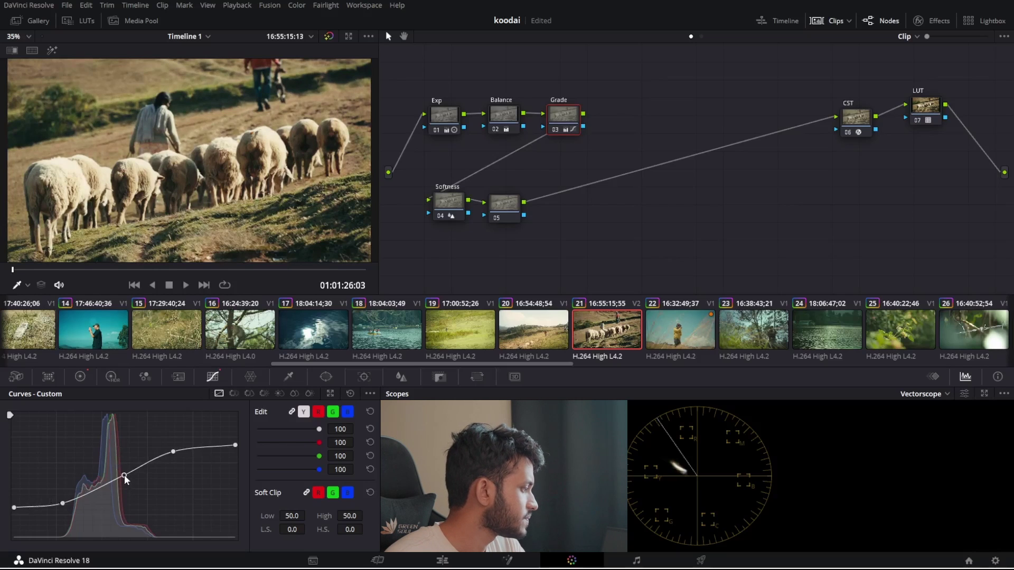
Add a circular window to the node after Softness and stretch it to the frame edges, Size about 54.88 and Aspect about 72.24.
click(493, 202)
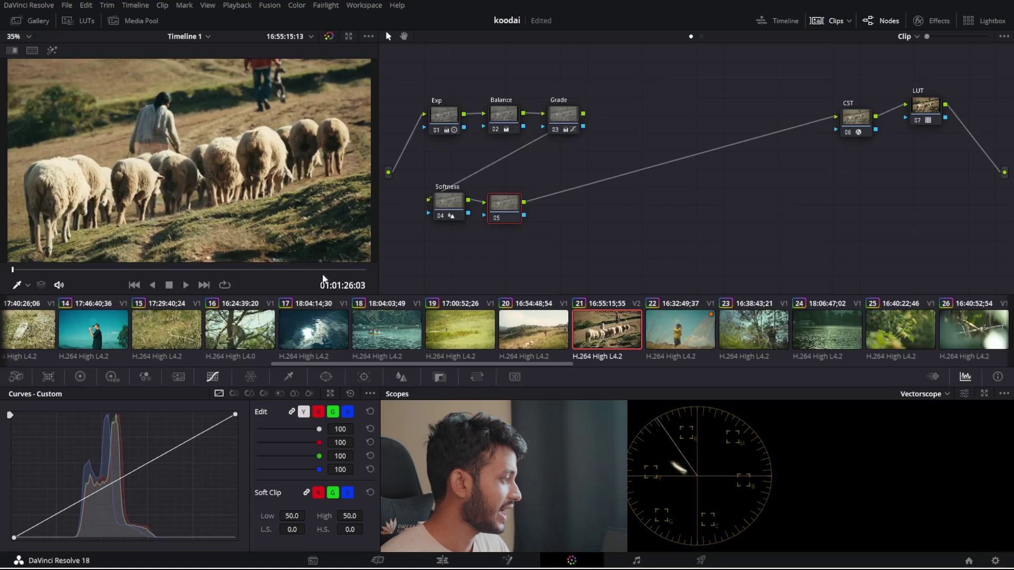
click(326, 376)
click(24, 450)
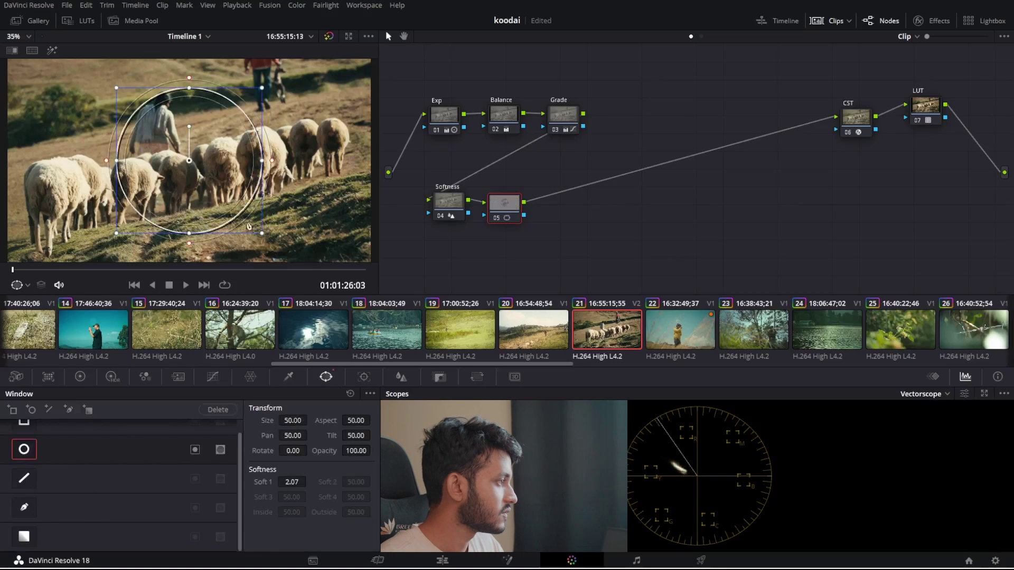
drag(261, 160, 371, 160)
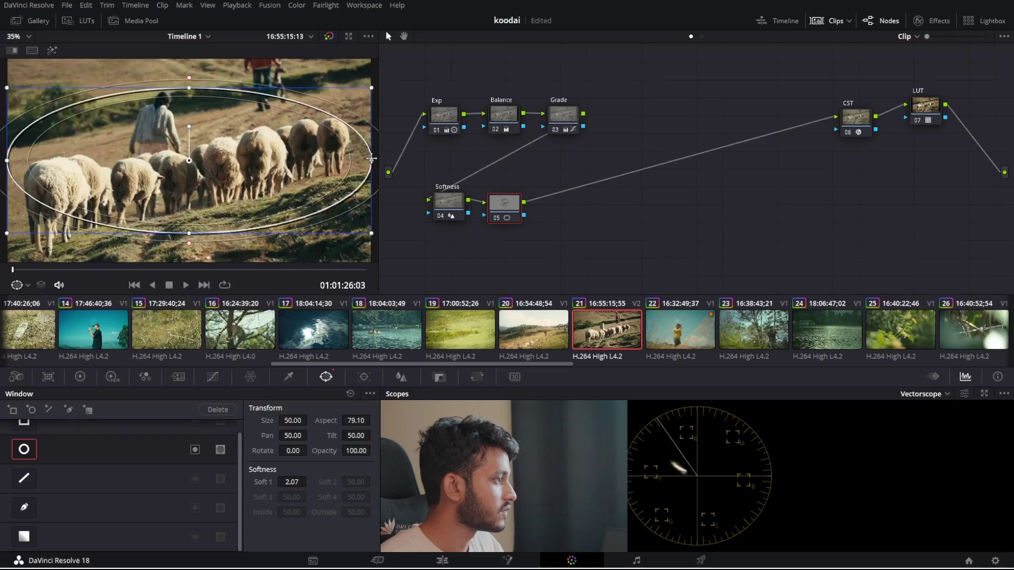
drag(192, 239, 189, 279)
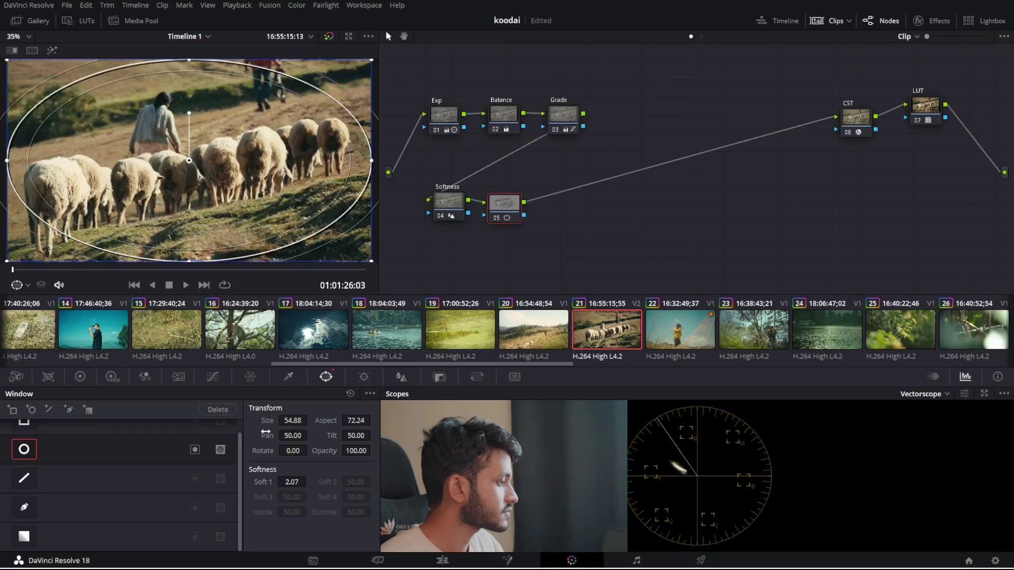
Add a control point in the upper midtones of the circular-window node's custom curve.
click(213, 376)
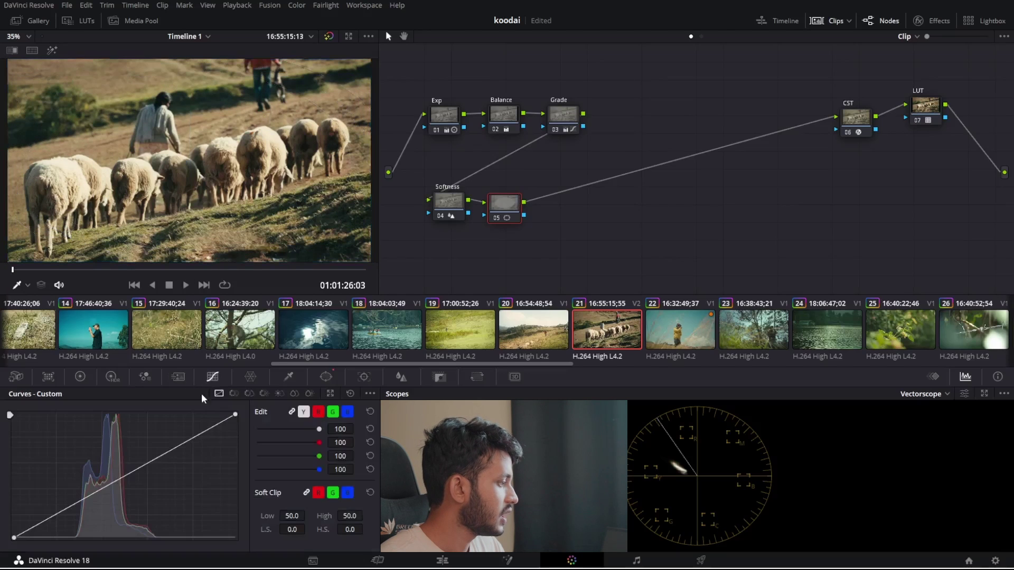
click(171, 452)
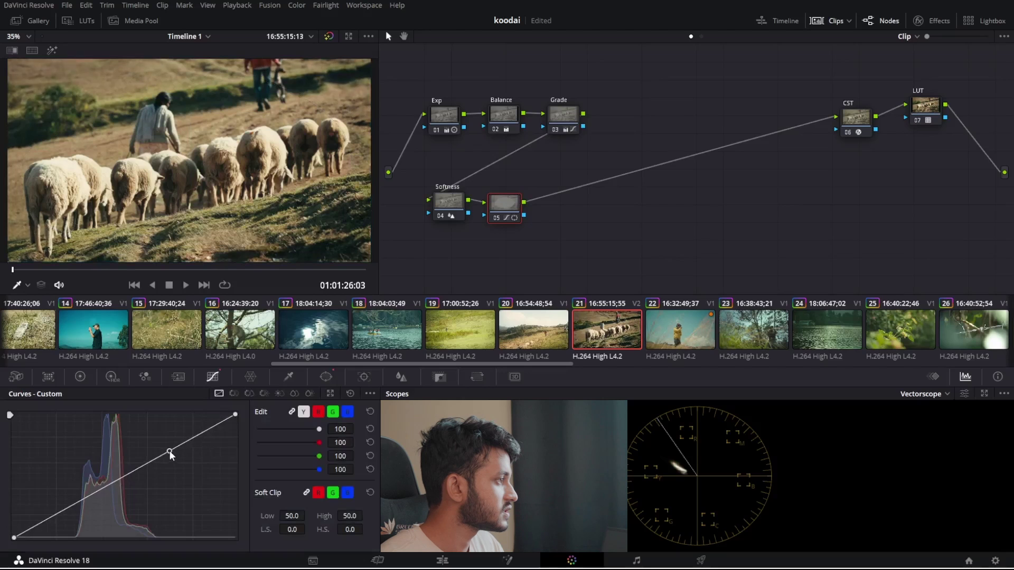
drag(170, 453, 173, 451)
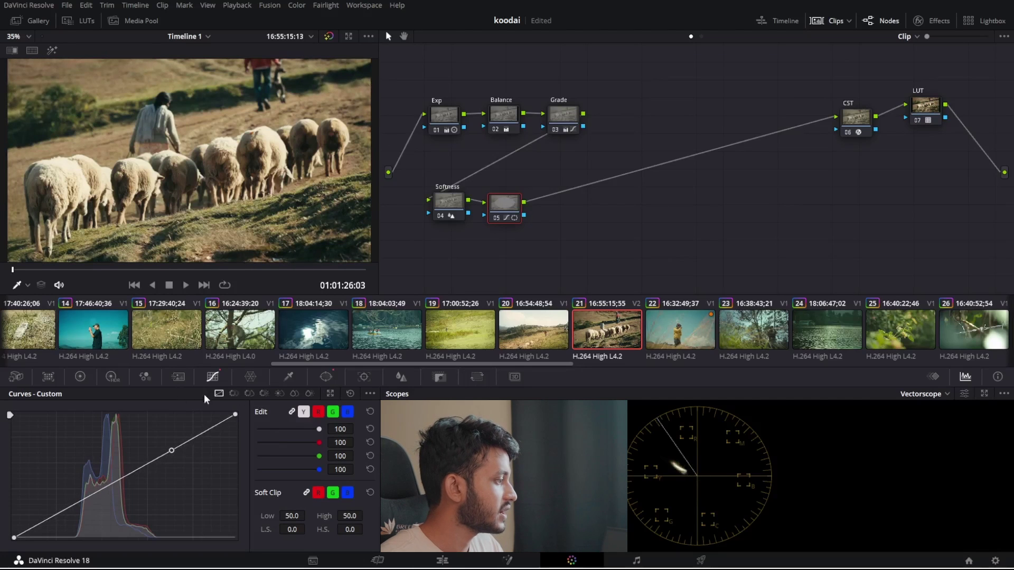
Invert the circular window, set Soft 1 to 4.71 and enlarge it past the frame to Size about 57.73 and Aspect about 70.32.
click(324, 377)
drag(292, 482, 304, 482)
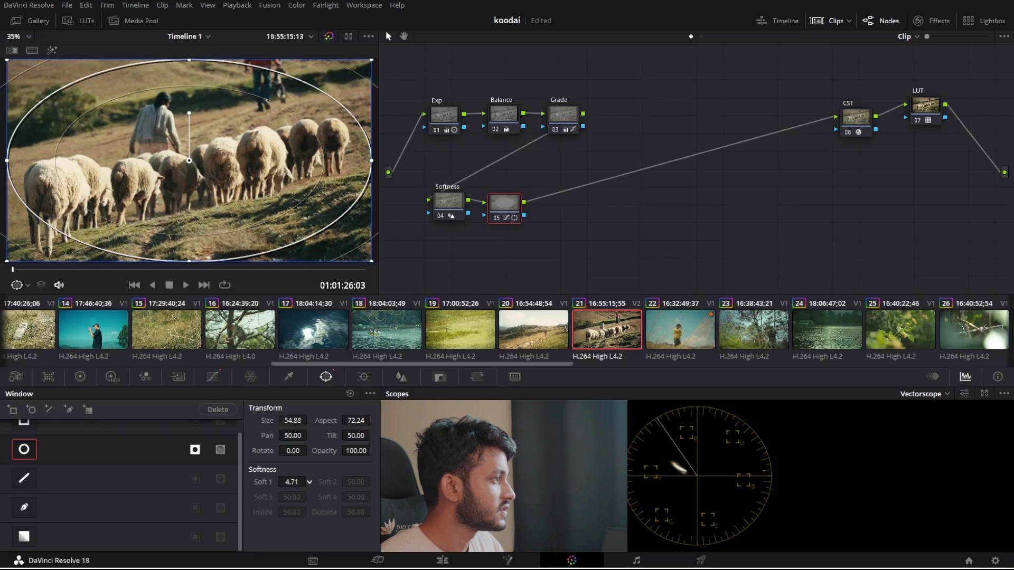
scroll(257, 234, down, 1)
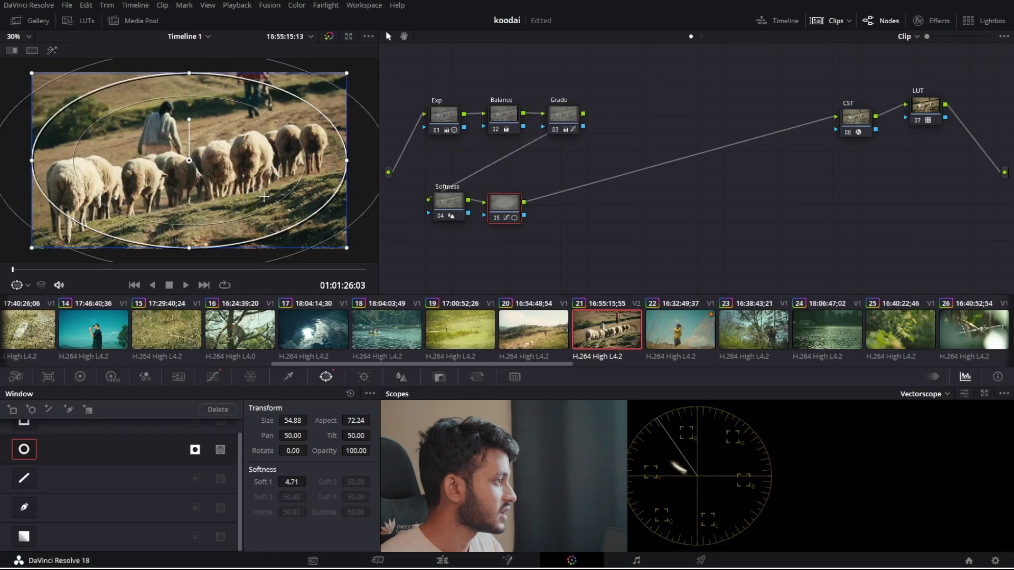
drag(347, 161, 361, 160)
drag(191, 75, 189, 59)
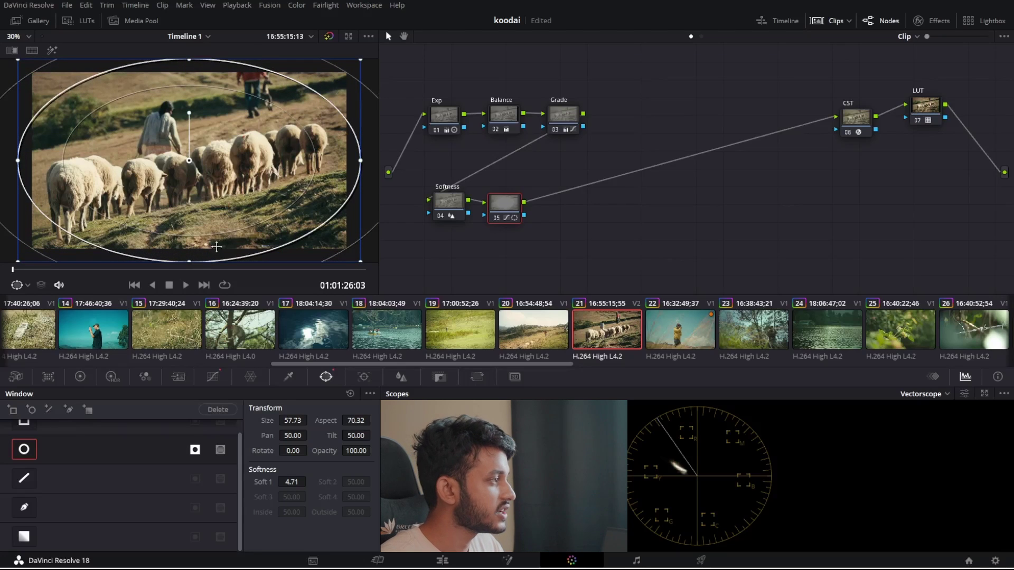
Move the upper-midtone control point of the vignette's custom curve down toward the midtones.
click(212, 377)
mouse_move(176, 463)
mouse_down()
mouse_move(188, 485)
mouse_move(180, 508)
mouse_move(159, 460)
mouse_up()
drag(162, 462, 162, 463)
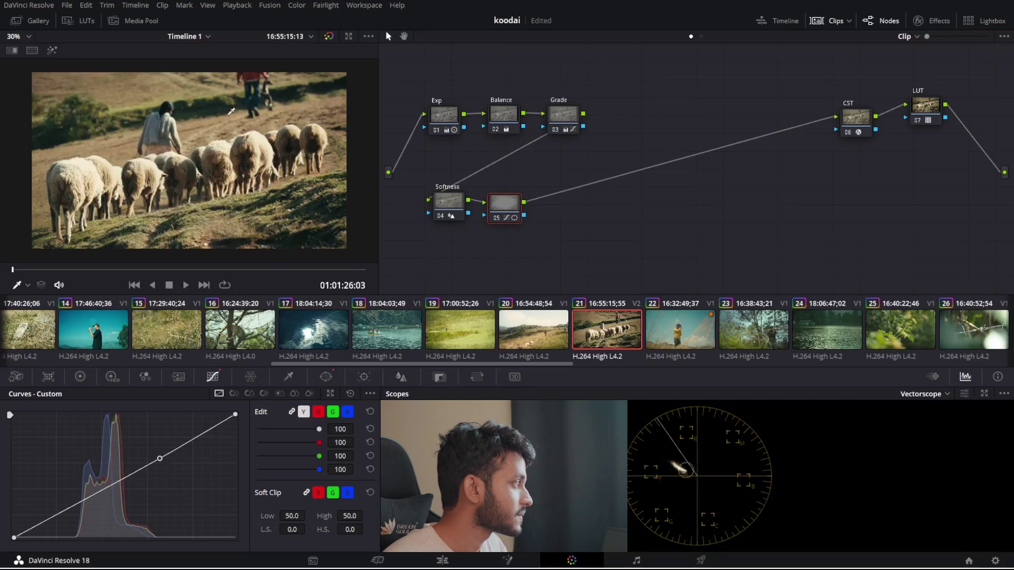
scroll(35, 58, up, 1)
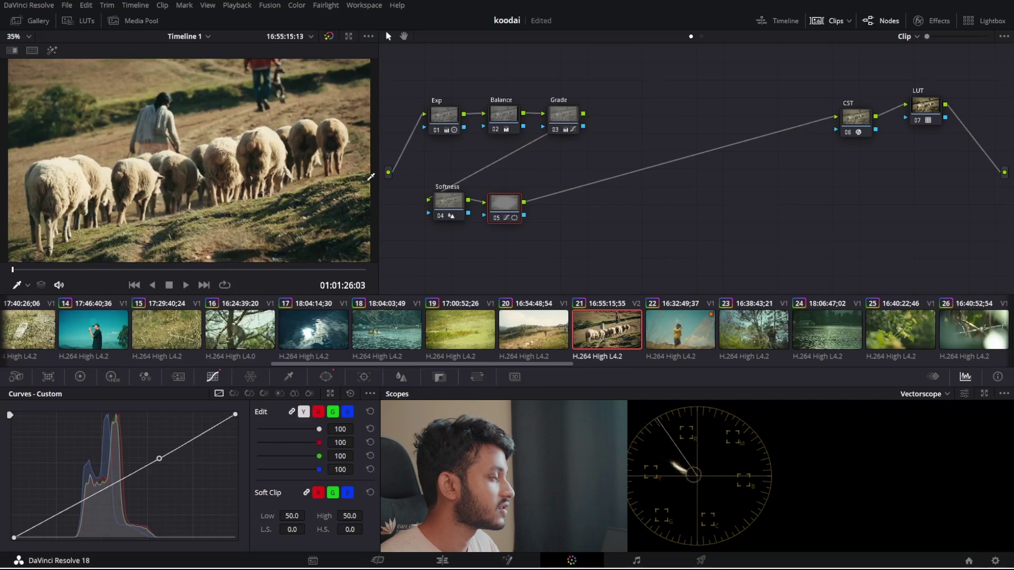
Label the circular-window node Vig and reposition it beside the Softness node.
click(562, 115)
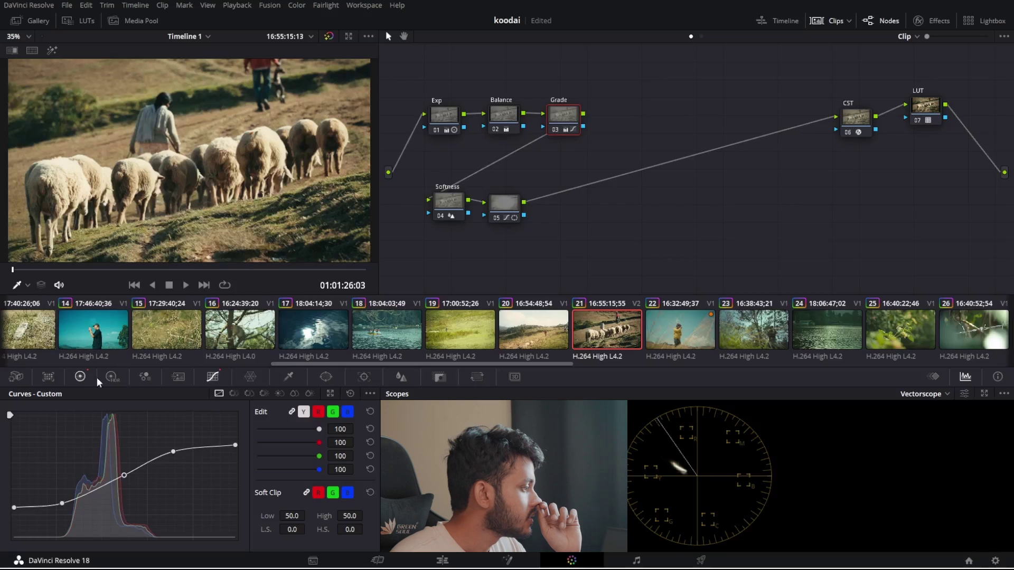
drag(491, 211, 492, 236)
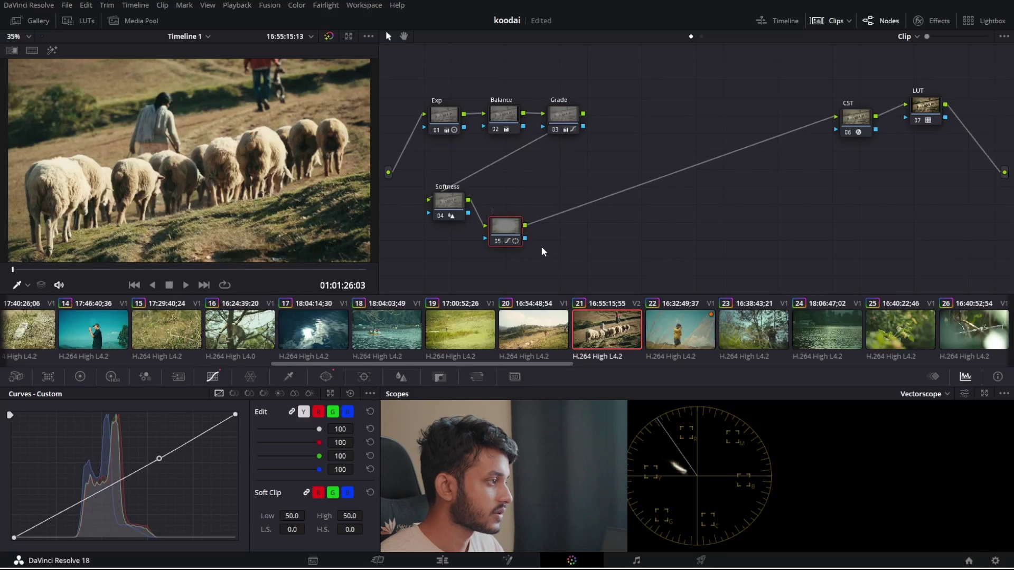
text(Vig)
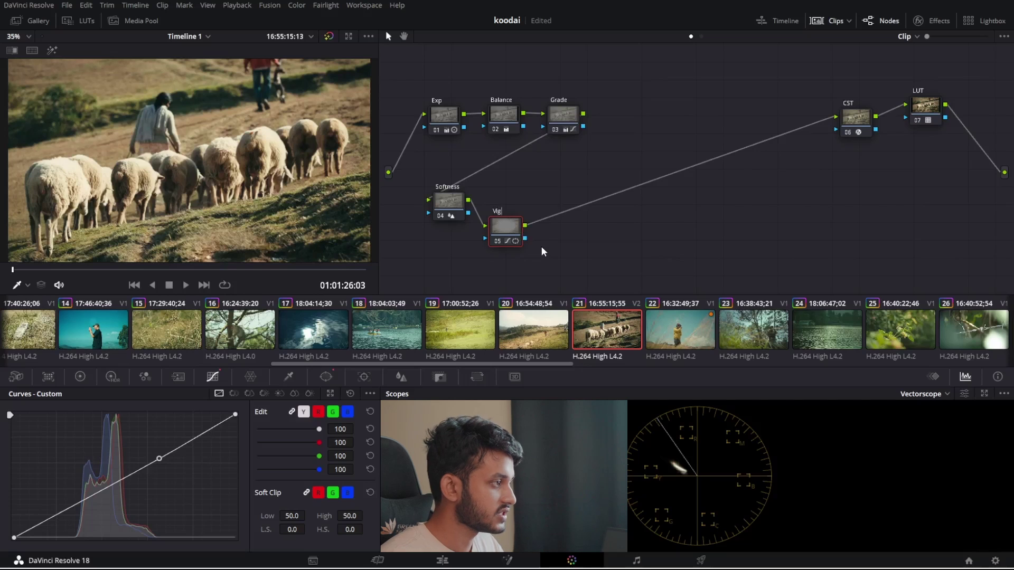
key(Return)
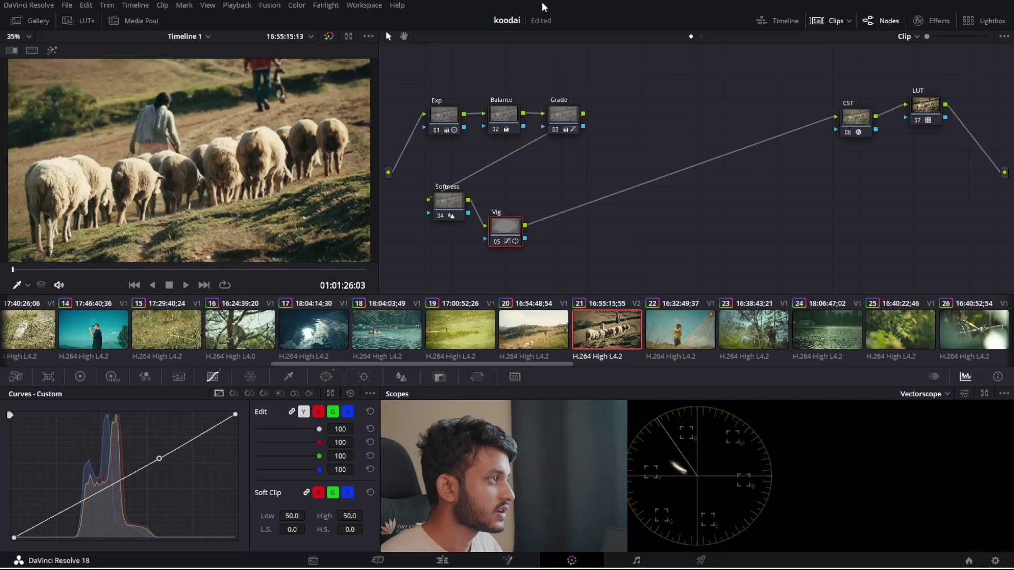
drag(511, 236, 525, 224)
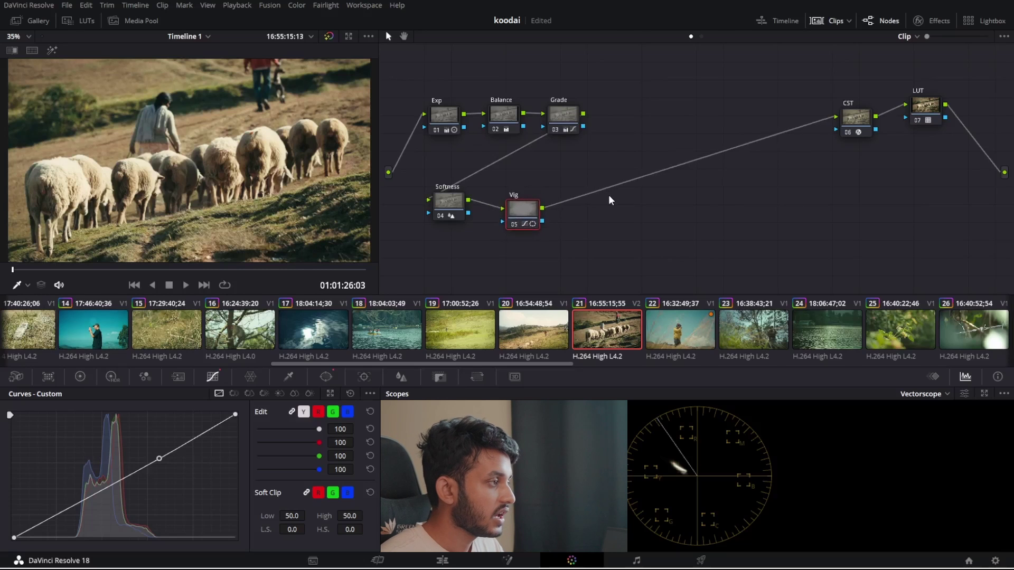
Add a node parallel to Vig and give it an upward-pointing gradient window below the frame, Tilt about 43.89 and Rotate about -179.59.
key(alt+p)
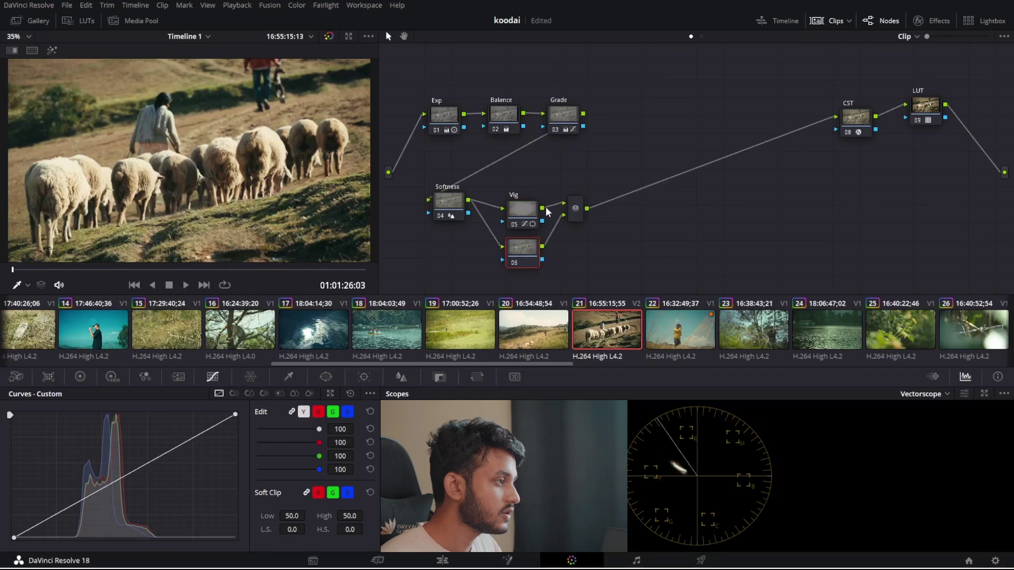
drag(543, 212, 544, 187)
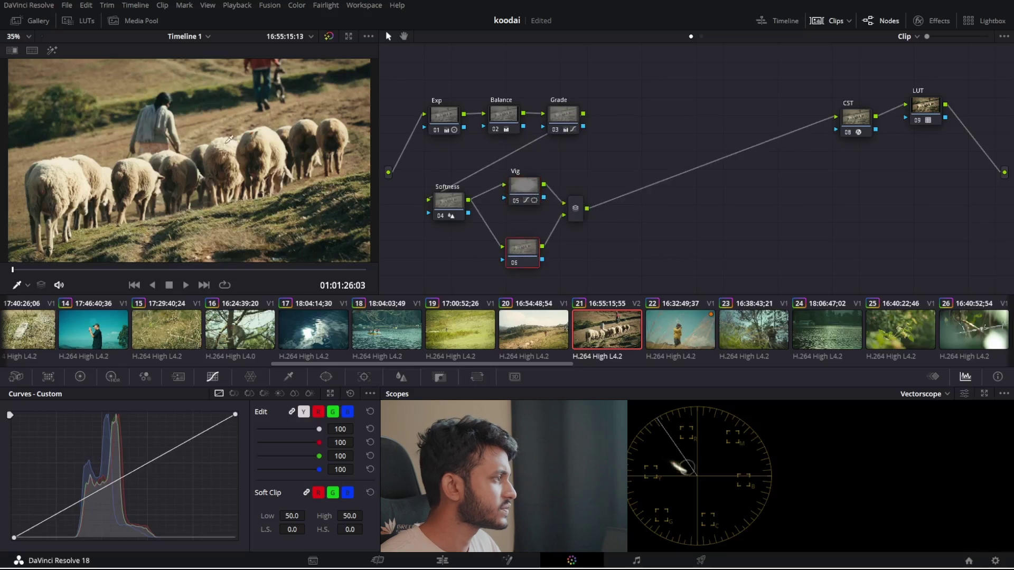
click(327, 378)
click(24, 537)
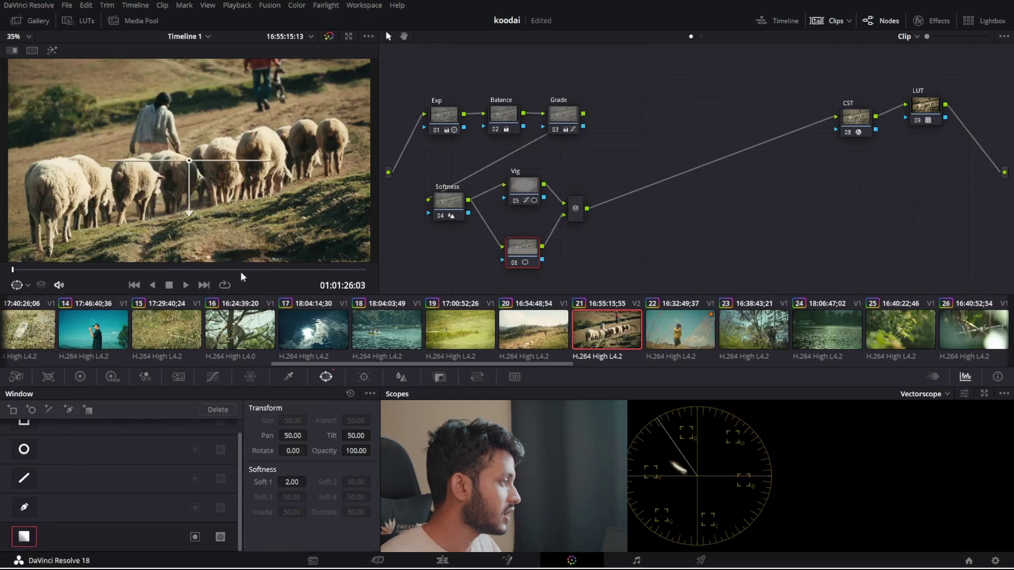
scroll(209, 170, down, 2)
drag(189, 204, 186, 242)
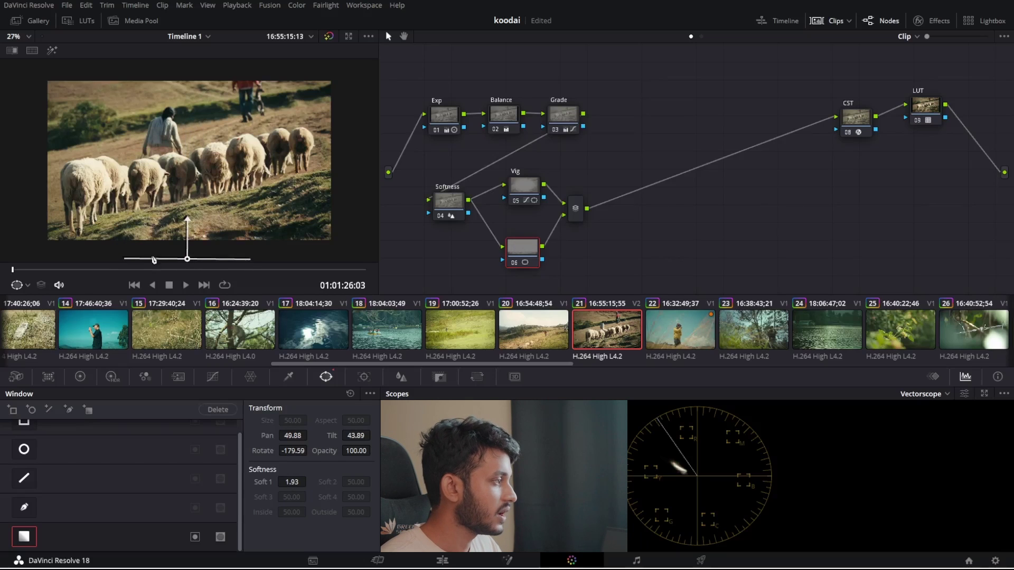
Lower the upper midtones of the gradient node's custom curve, and shift the gradient down to Tilt about 42.40 with Soft 1 at 4.23.
click(213, 377)
mouse_move(166, 457)
mouse_down()
mouse_move(174, 466)
mouse_move(172, 453)
mouse_move(156, 465)
mouse_move(152, 457)
mouse_move(160, 462)
mouse_up()
click(326, 378)
drag(293, 483, 309, 483)
scroll(198, 236, down, 2)
drag(189, 233, 190, 250)
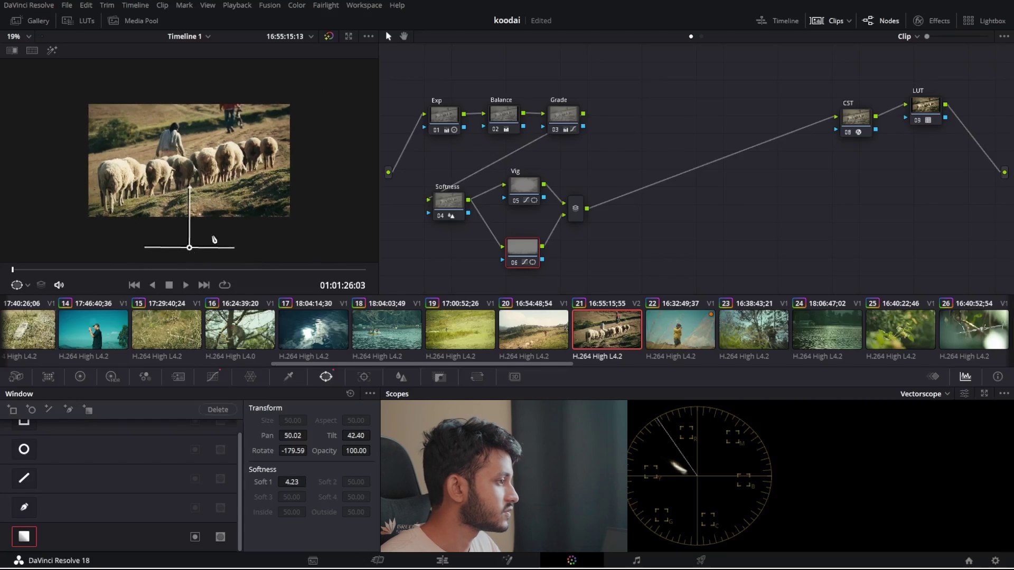
Fit the image in the viewer and add a serial node labelled GLOW after the parallel mixer.
scroll(294, 220, up, 1)
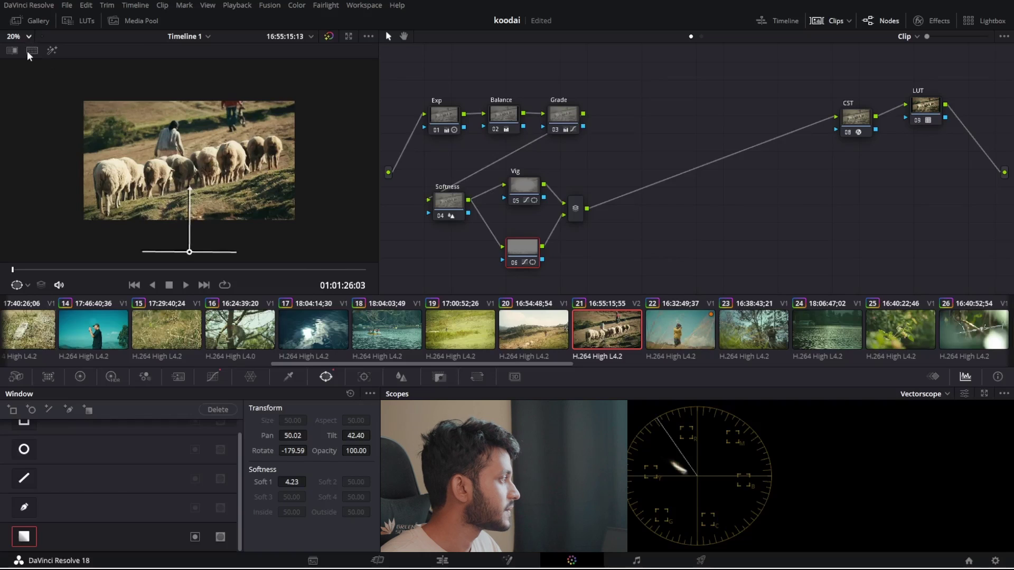
key(shift+z)
click(578, 214)
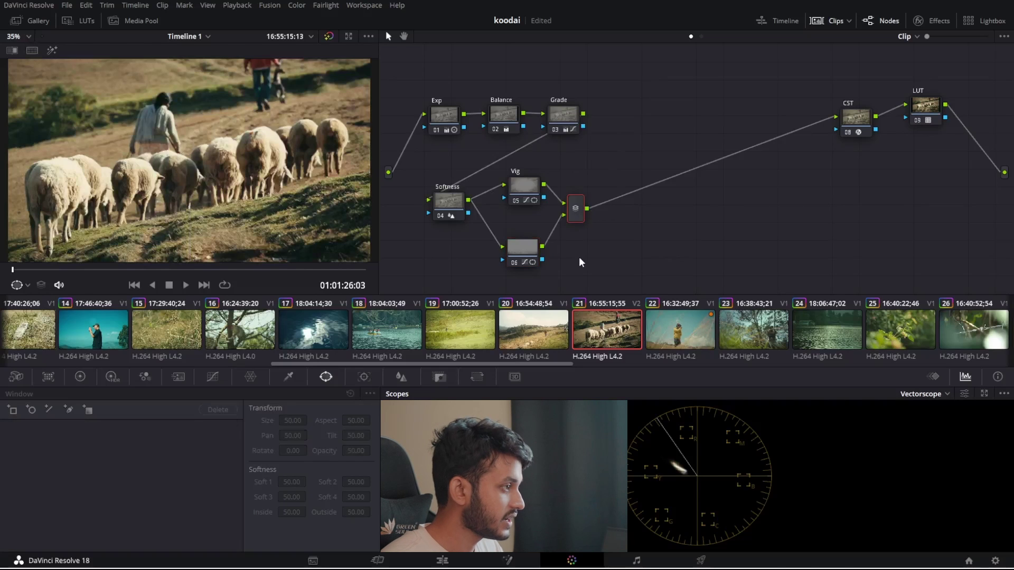
key(alt+s)
drag(628, 209, 628, 196)
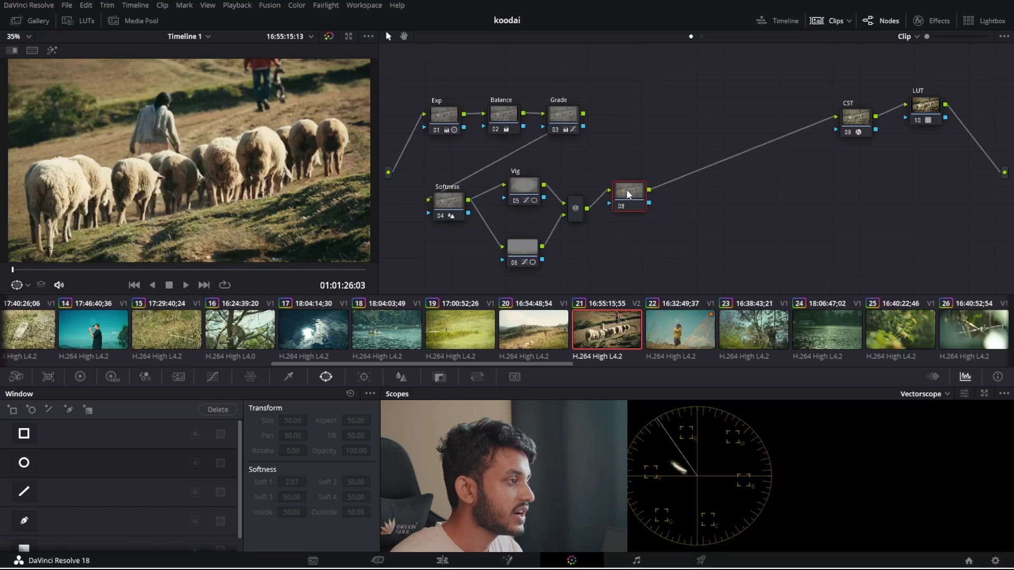
text(GLOW)
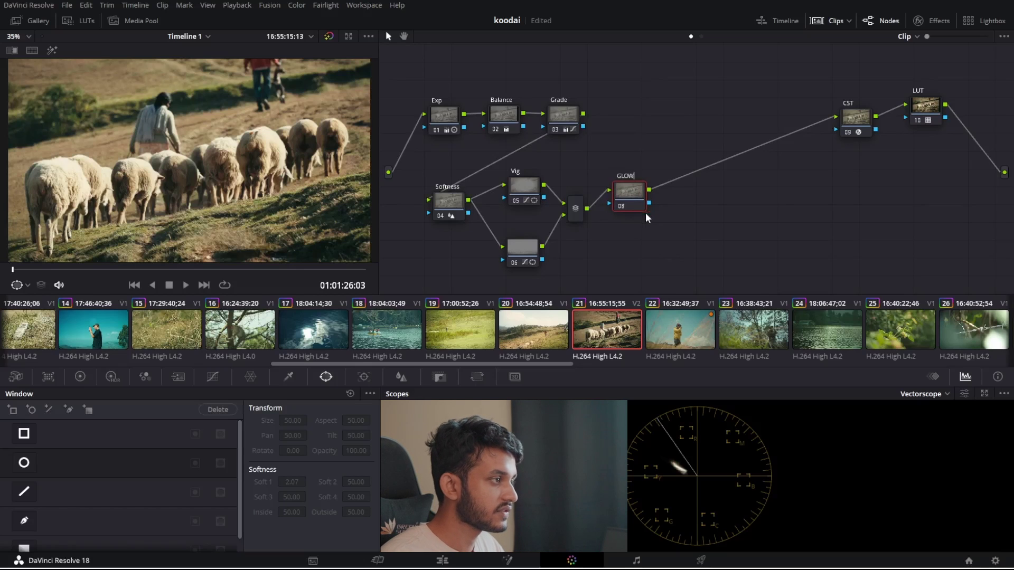
key(Return)
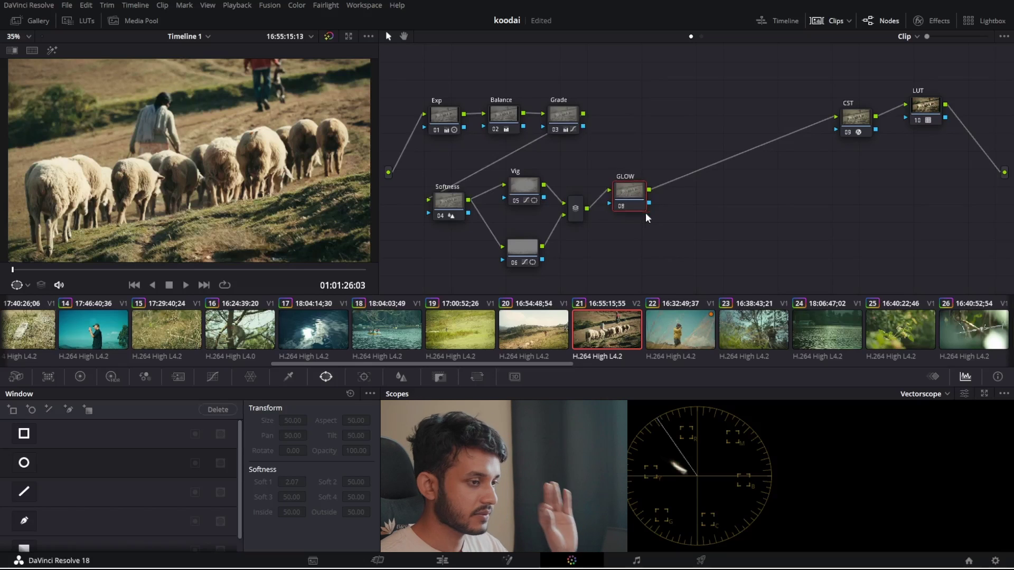
Search the effects library for glow and apply the Resolve FX Glow effect to the GLOW node.
click(933, 21)
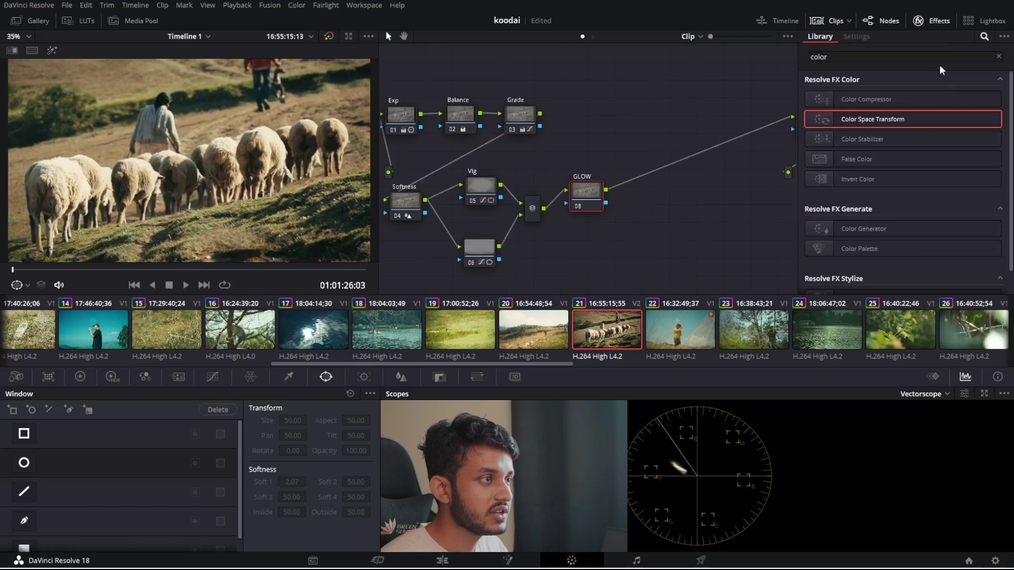
click(998, 56)
text(glow)
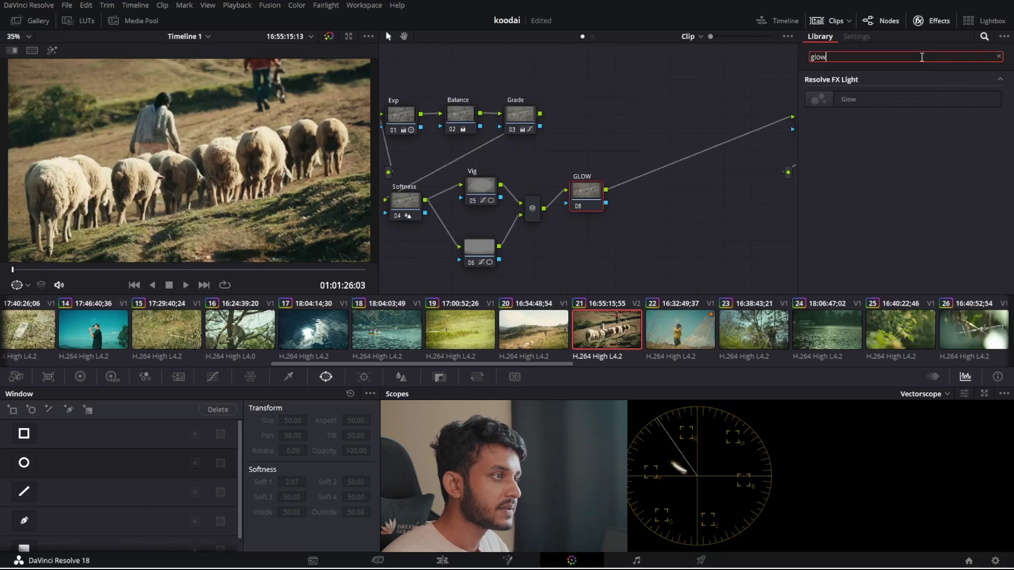
drag(845, 101, 587, 201)
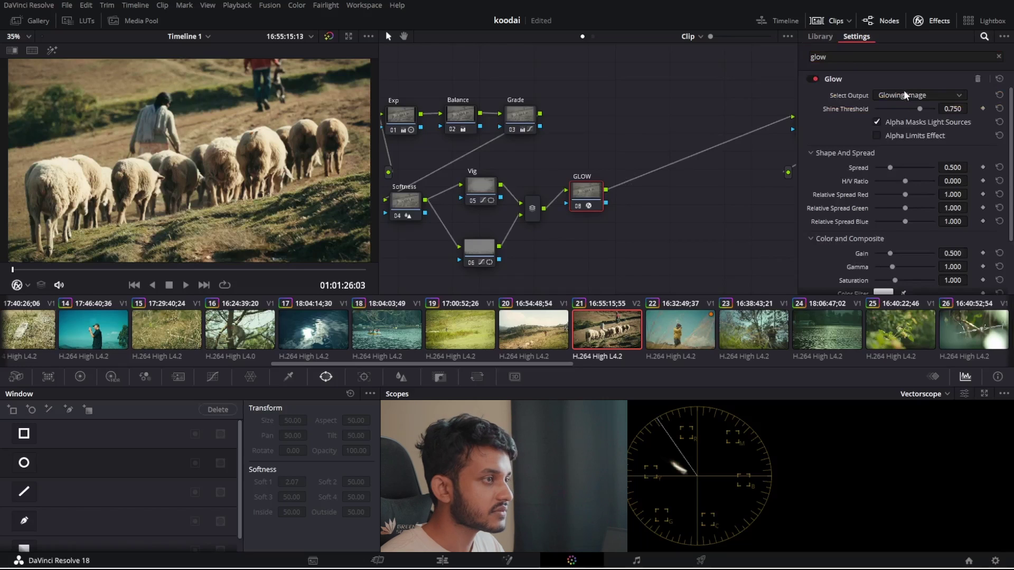
Set the Glow effect's Composite Type to Softlight and its Shine Threshold to 0.303.
drag(920, 107, 897, 107)
scroll(899, 147, down, 3)
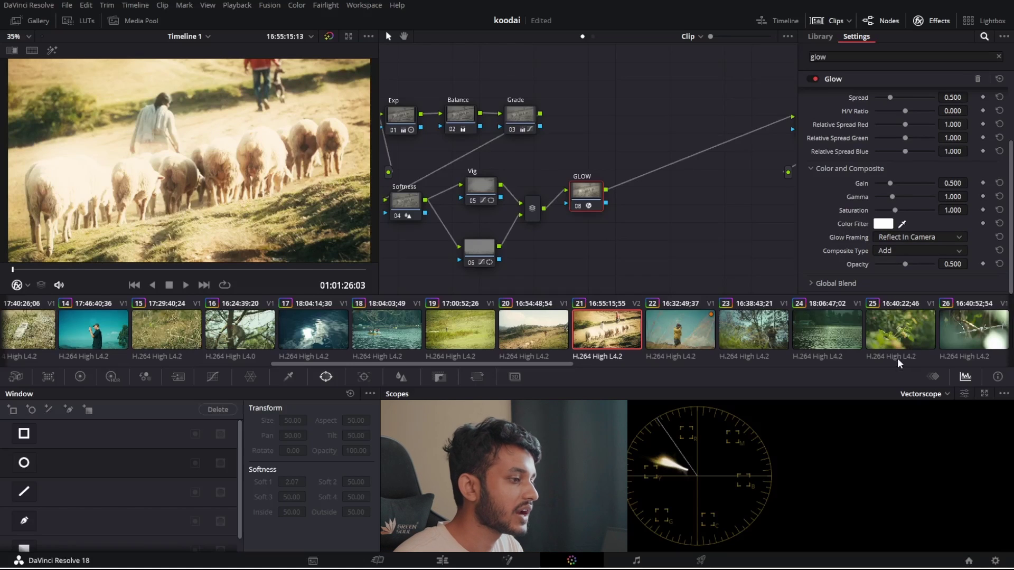
key(ctrl+d)
scroll(914, 147, up, 3)
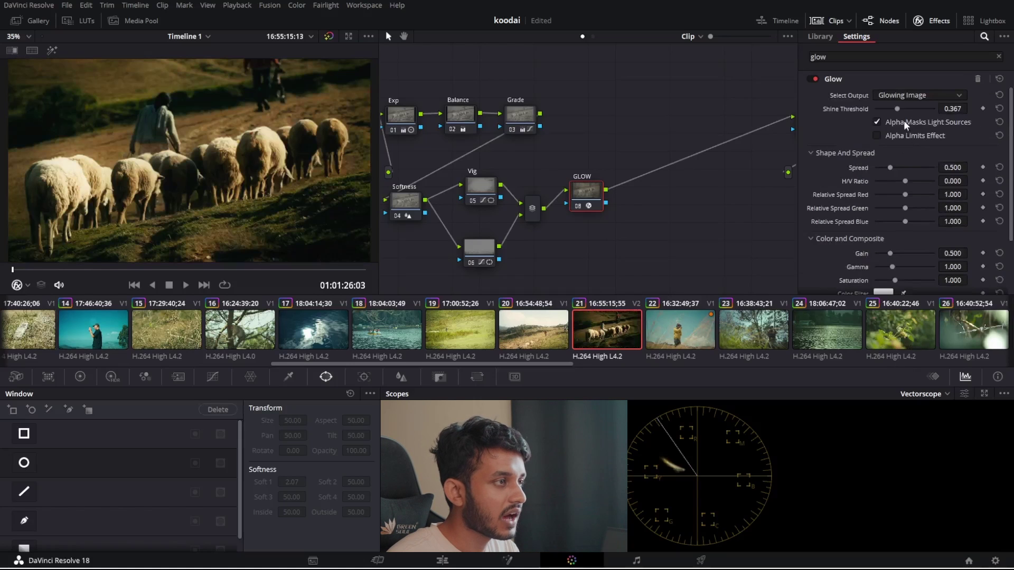
drag(895, 108, 893, 108)
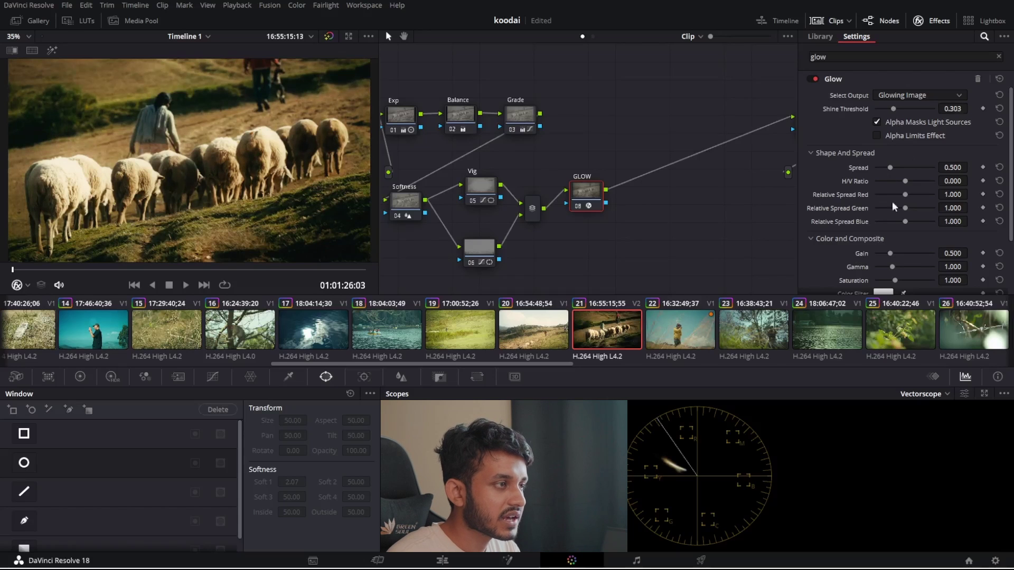
Set the Glow effect's Gamma to 1.048 and its Shine Threshold to 0.275.
scroll(923, 147, down, 3)
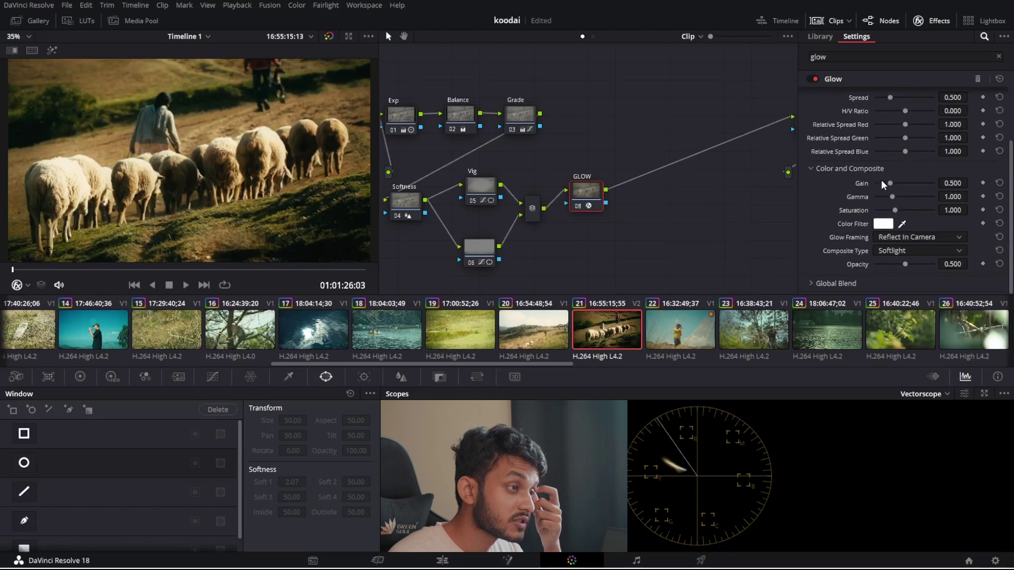
mouse_move(890, 183)
mouse_down()
mouse_move(879, 182)
mouse_move(898, 181)
mouse_move(883, 182)
mouse_move(900, 192)
mouse_move(891, 211)
mouse_move(892, 195)
mouse_up()
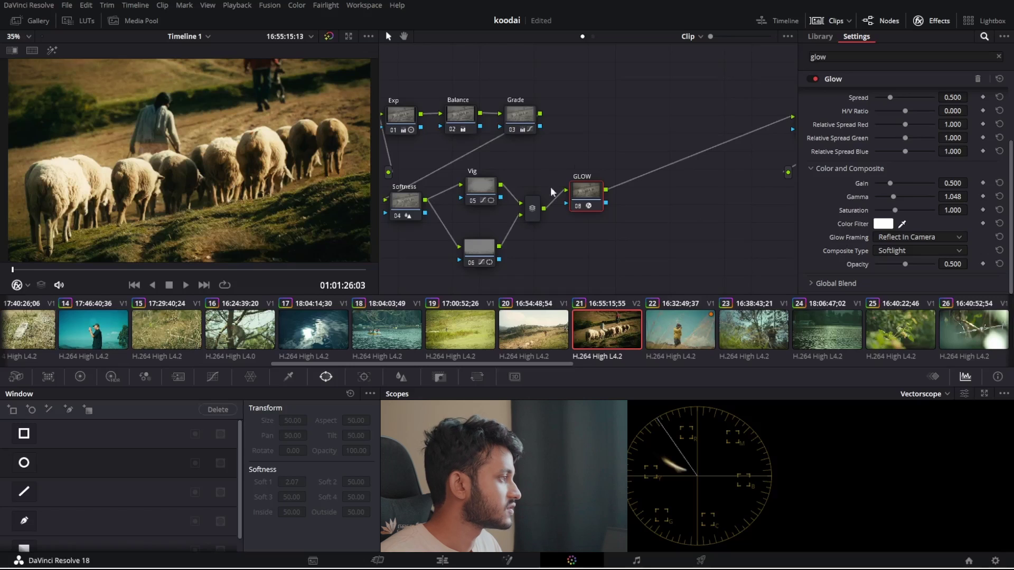
scroll(893, 172, up, 3)
drag(894, 110, 892, 108)
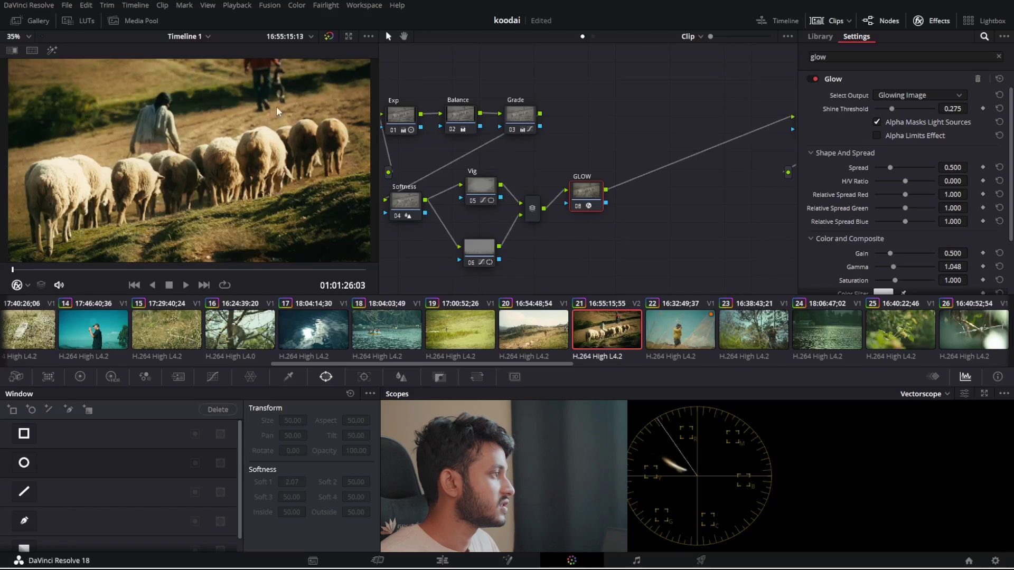
scroll(914, 180, down, 3)
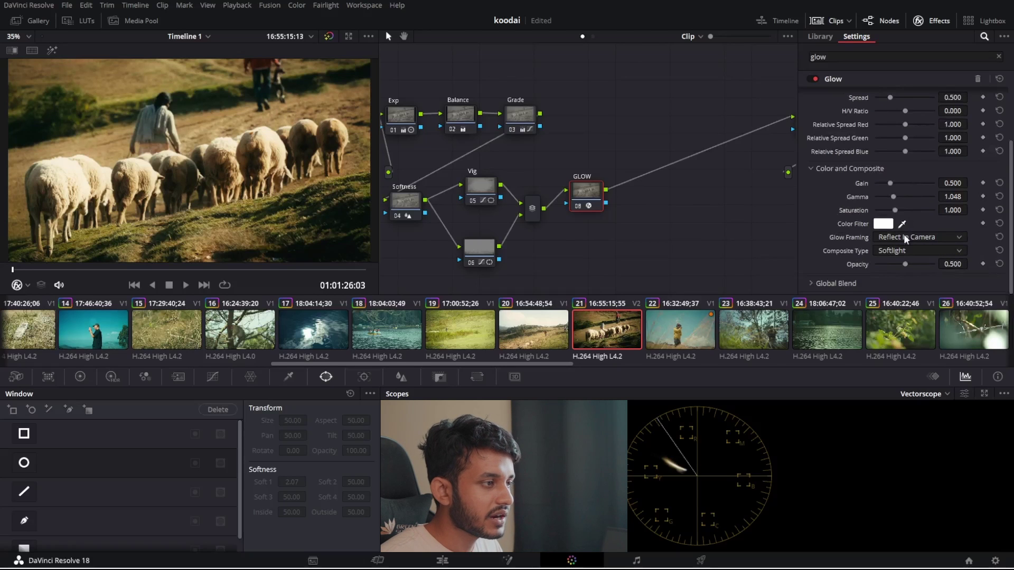
mouse_move(905, 262)
mouse_down()
mouse_move(882, 264)
mouse_move(903, 264)
mouse_up()
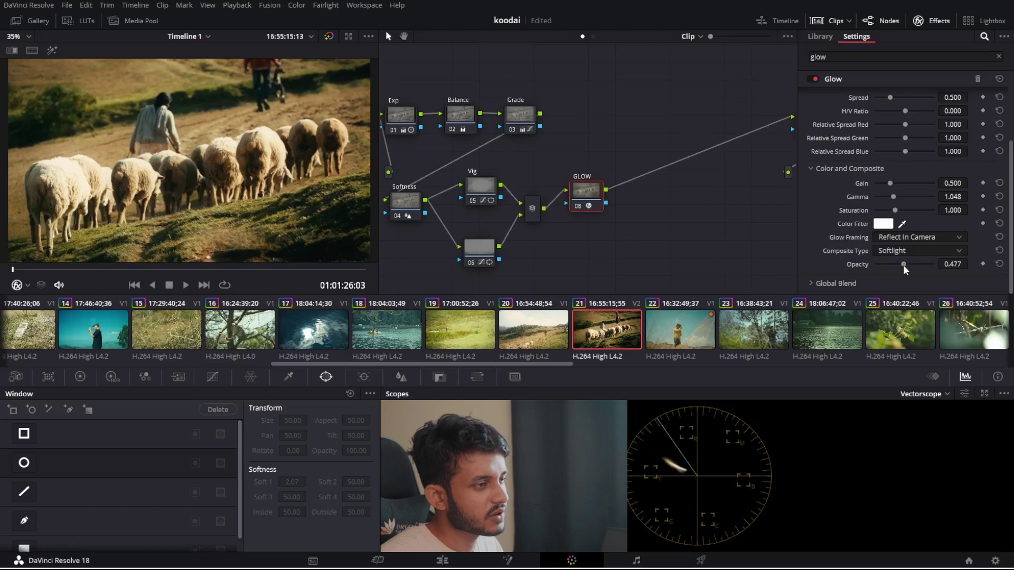
click(953, 264)
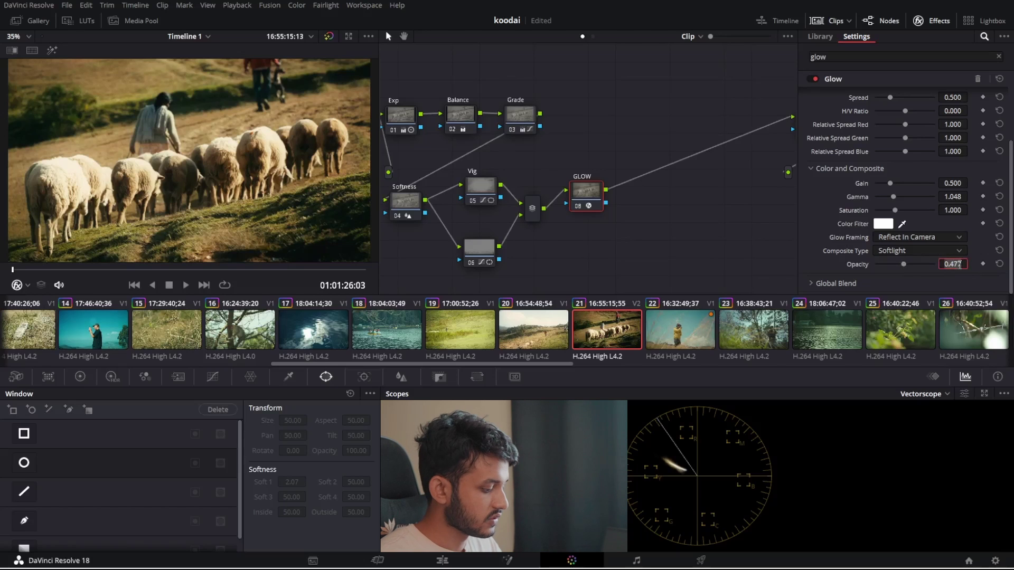
click(1000, 263)
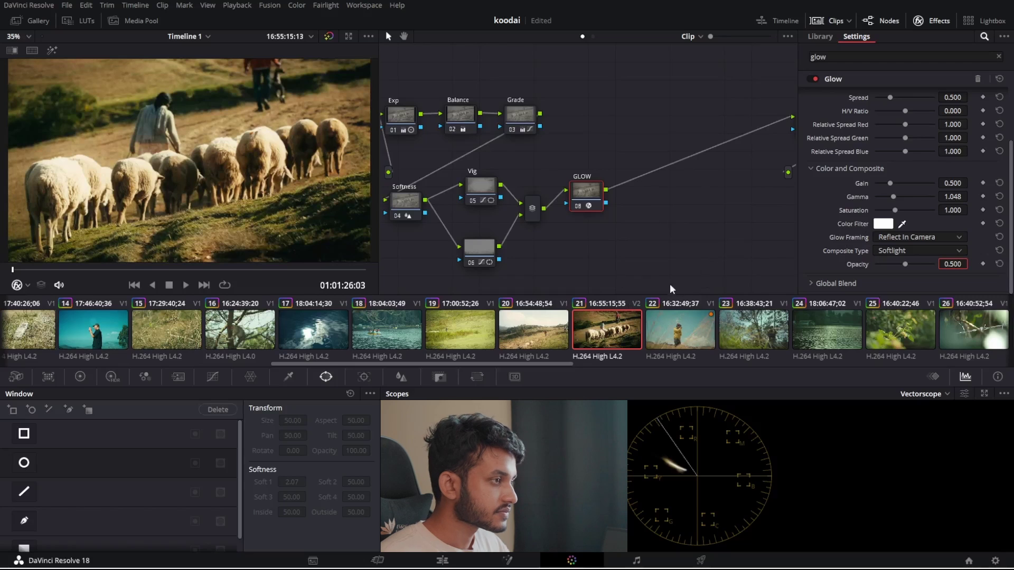
Close the effects library and toggle the whole grade off and on to compare the sheep clip before and after.
click(939, 21)
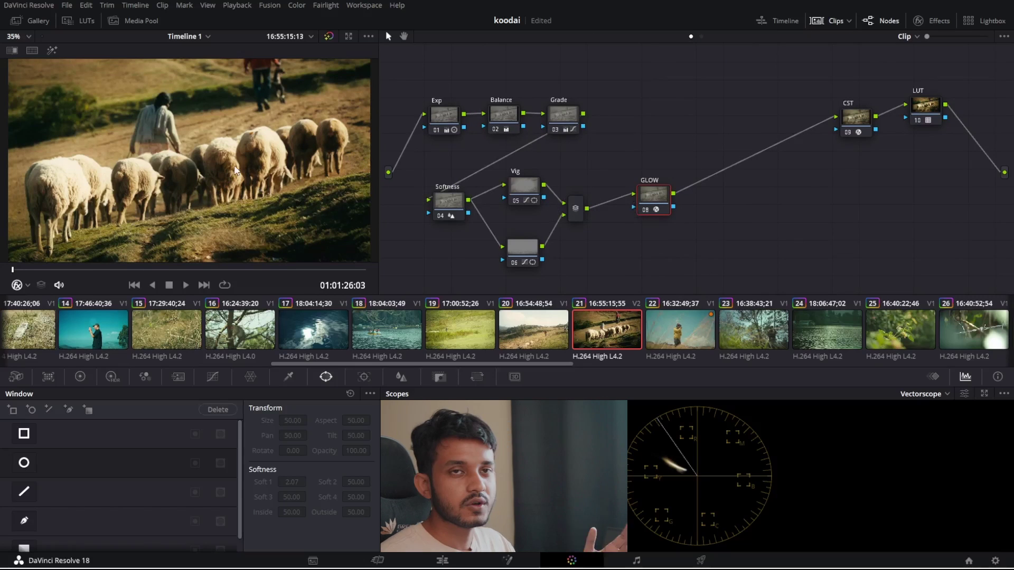
click(329, 38)
click(328, 38)
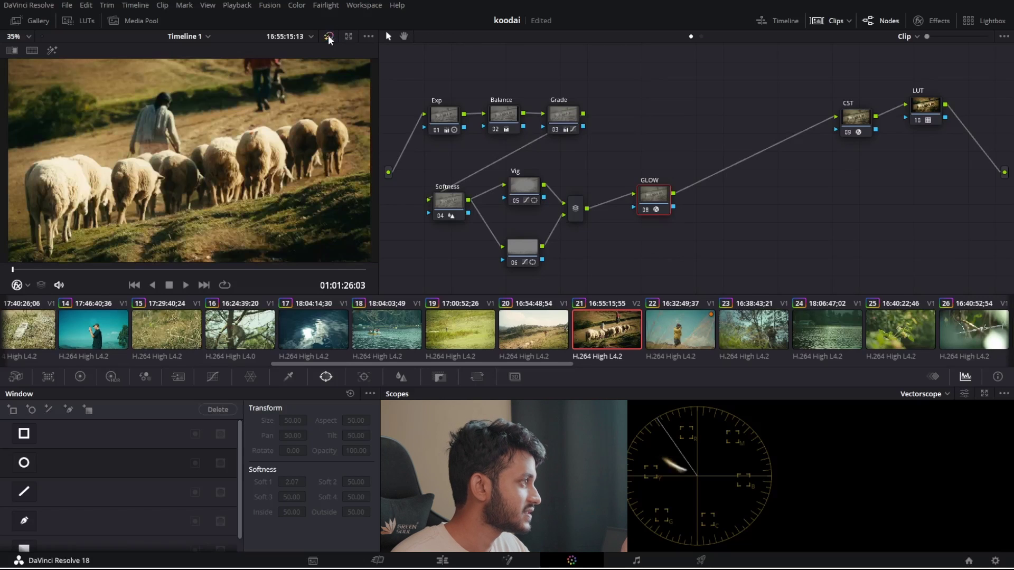
click(329, 38)
click(330, 38)
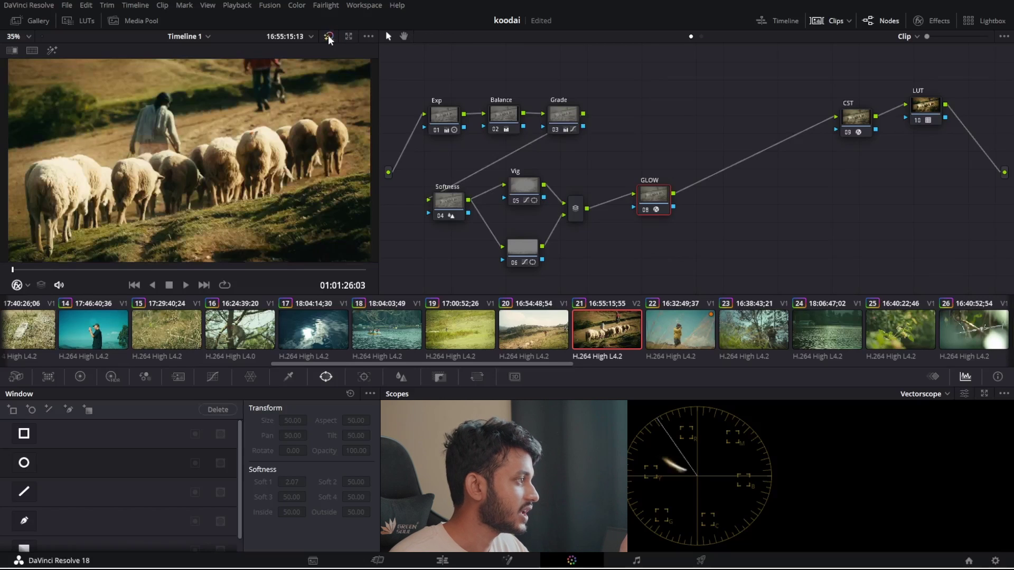
Disable every node in the tree and re-enable only the CST node to view the plain colour space conversion.
drag(851, 123, 808, 111)
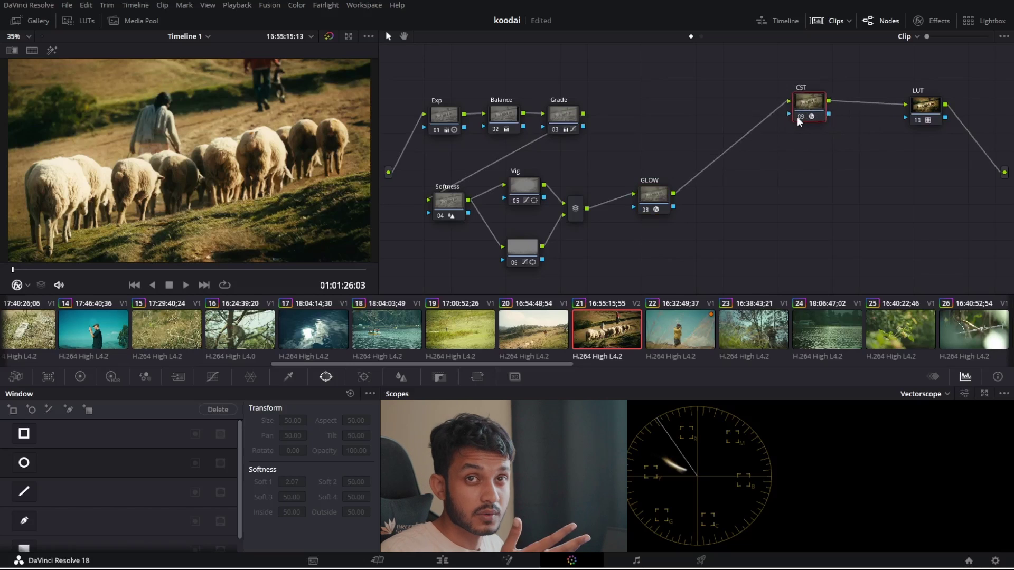
drag(963, 67, 433, 261)
key(ctrl+d)
click(812, 107)
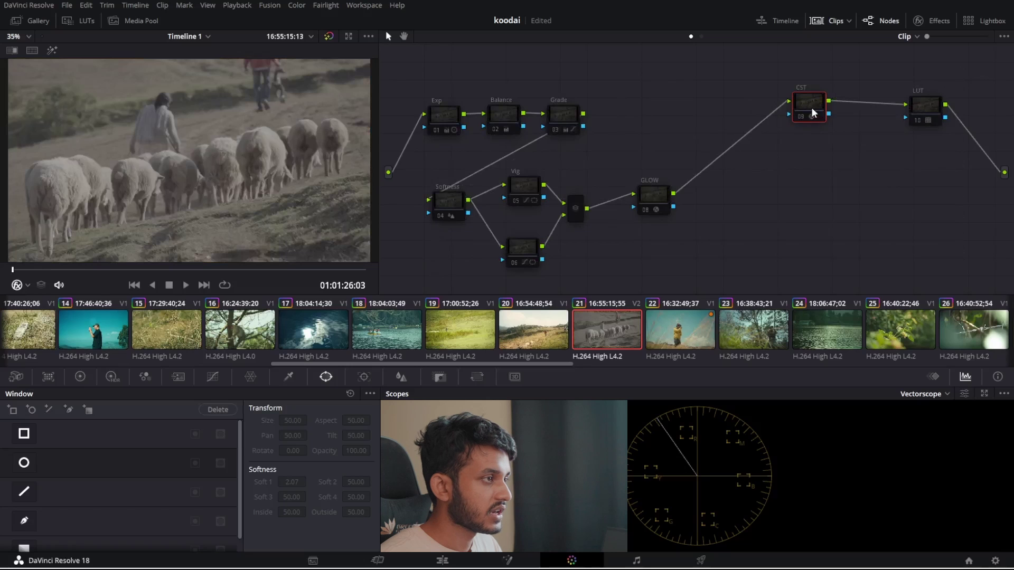
key(alt+d)
Separate the CST node from the others and toggle all remaining nodes on and off to compare the grade with the plain conversion.
drag(813, 112, 894, 85)
drag(925, 105, 791, 180)
drag(403, 82, 806, 247)
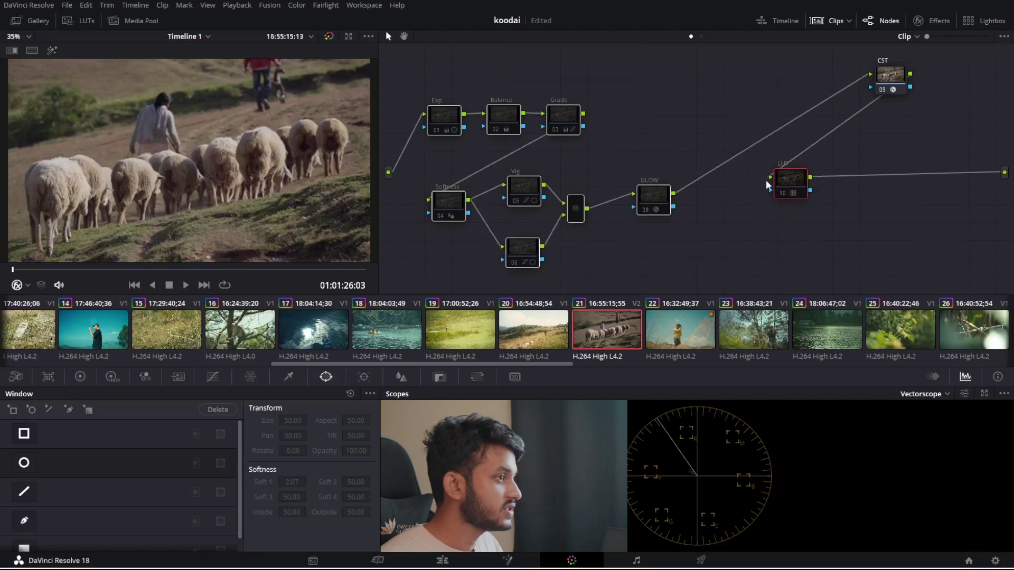
key(ctrl+d)
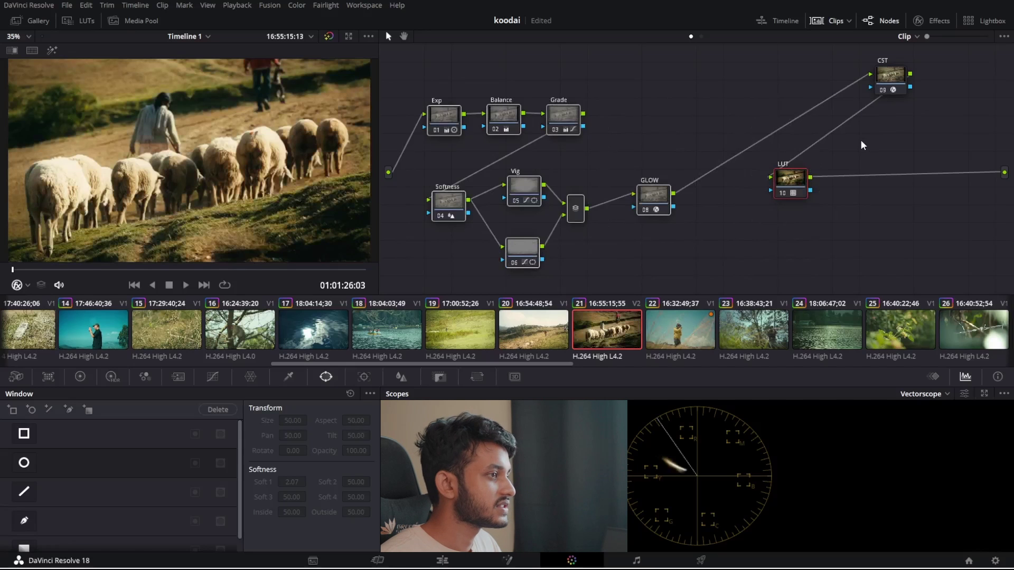
key(ctrl+d)
key(ctrl+d)
key(ctrl+d)
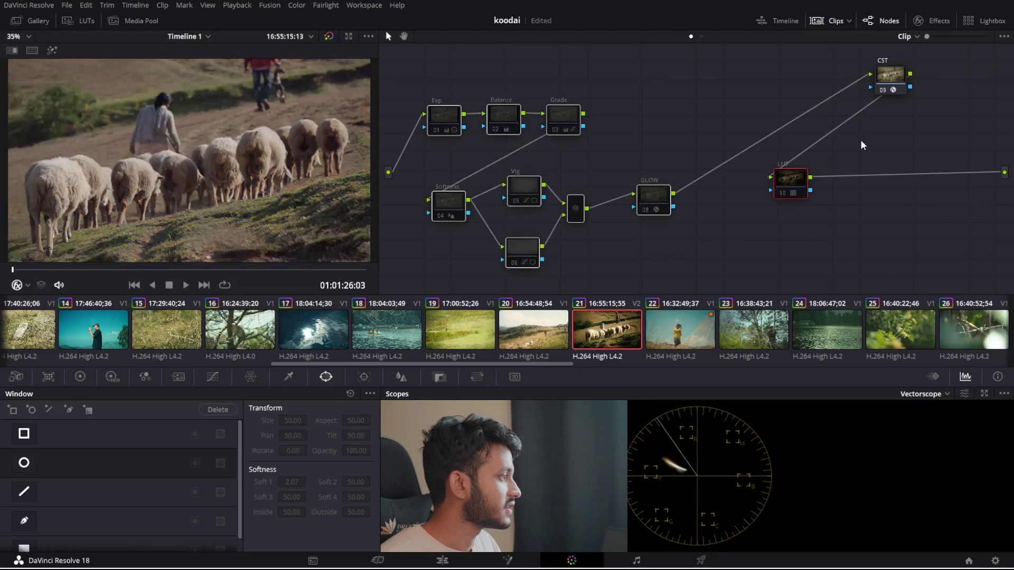
key(ctrl+d)
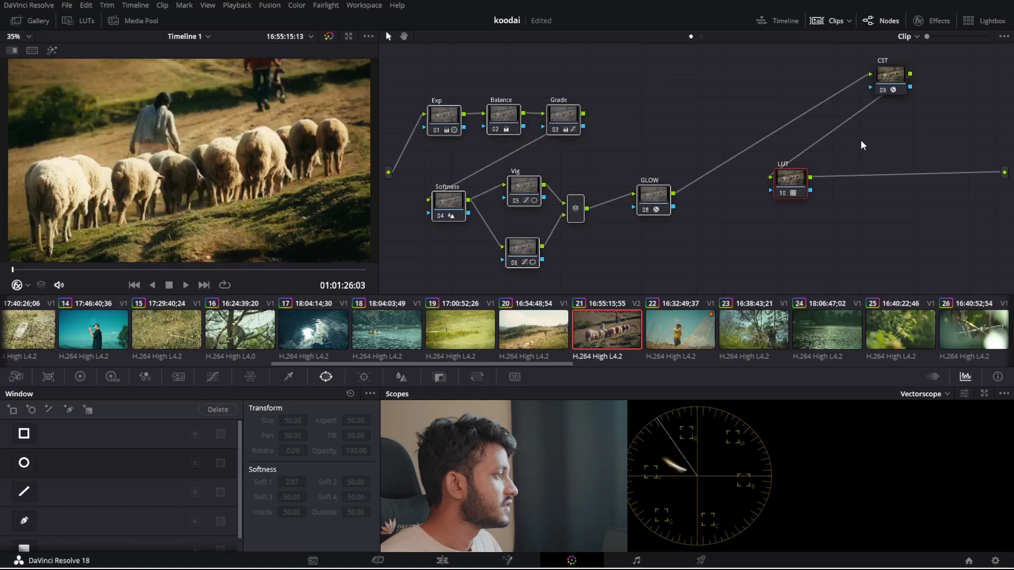
Rearrange the CST and LUT nodes side by side at the end of the node tree and save the project.
drag(794, 184, 955, 112)
click(823, 166)
drag(875, 81, 839, 147)
drag(945, 126, 938, 134)
drag(846, 158, 889, 134)
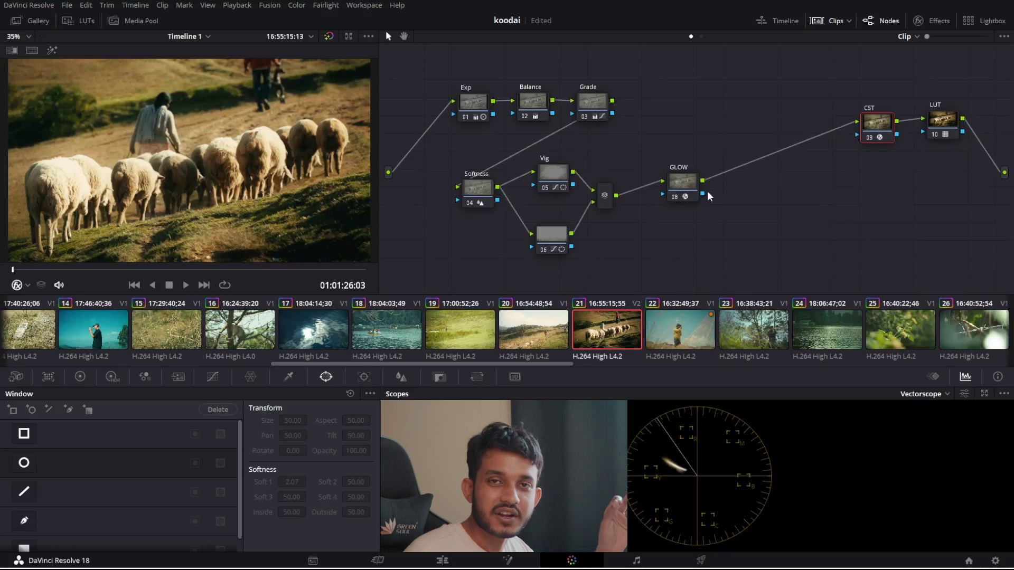
key(ctrl+s)
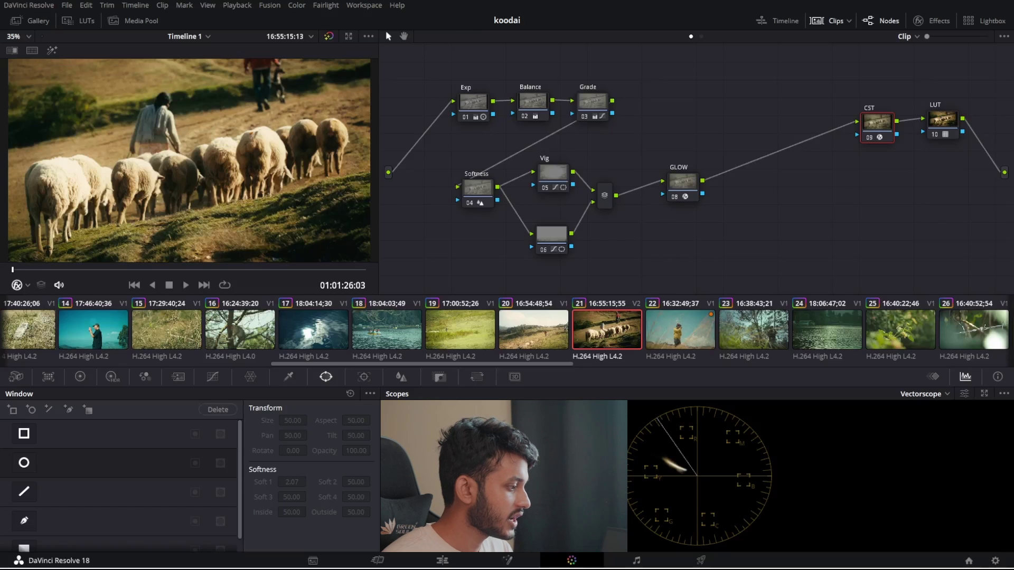
Switch to the Edit page and load Filmgrain_4KDCI_16mm_24fps.mov from the sfx bin into the viewer.
click(443, 562)
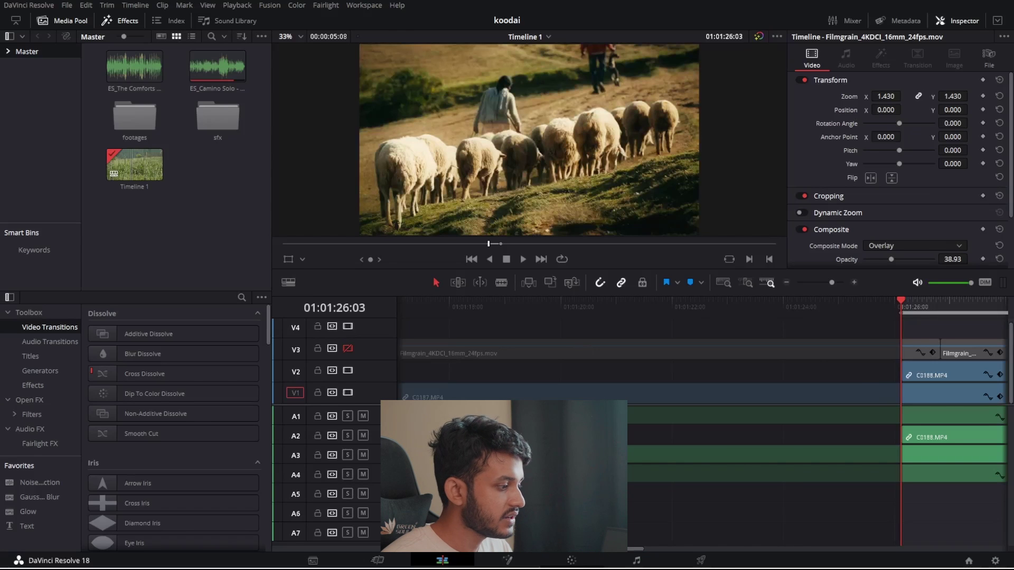
drag(639, 547, 658, 547)
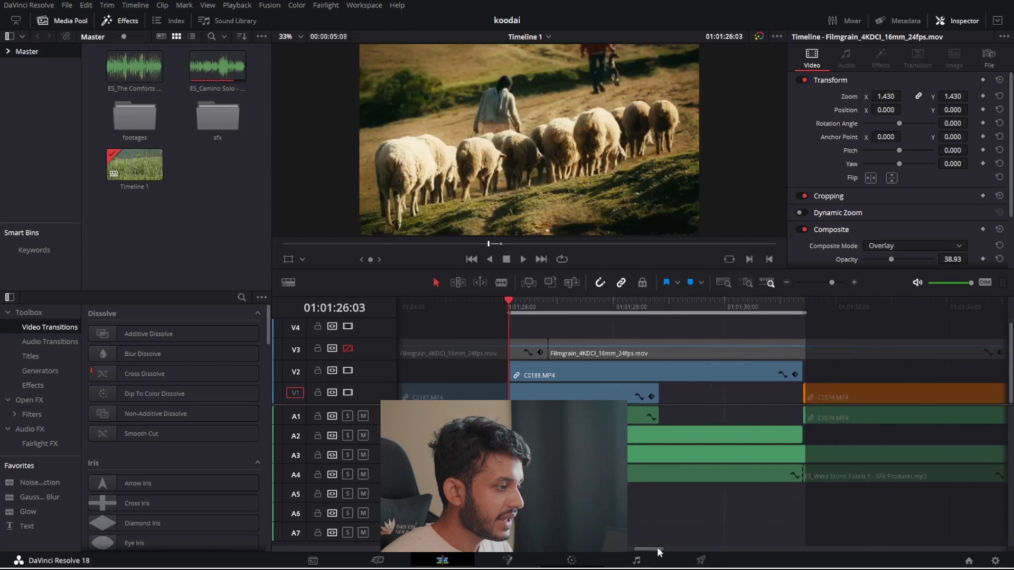
click(622, 351)
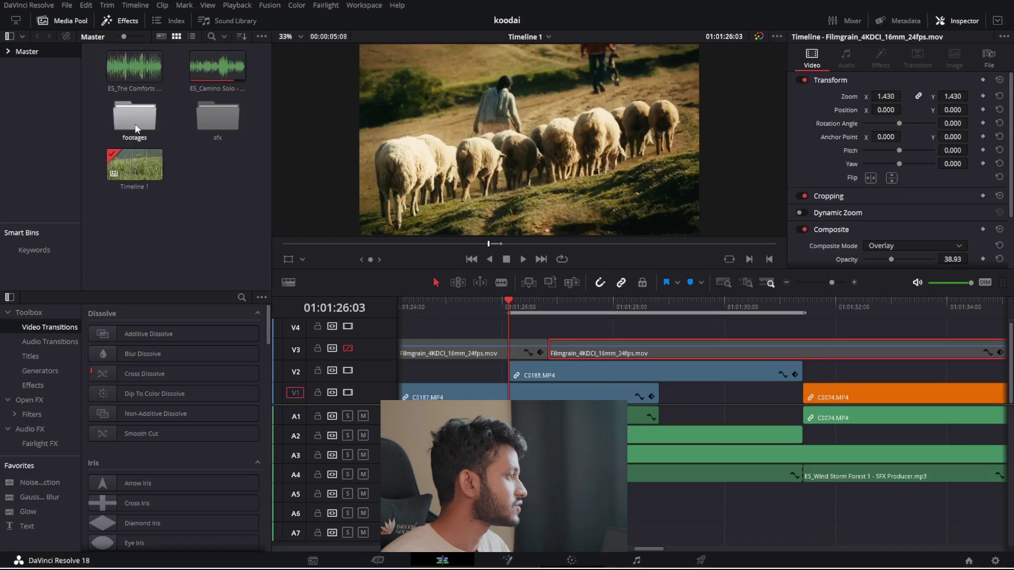
double_click(218, 120)
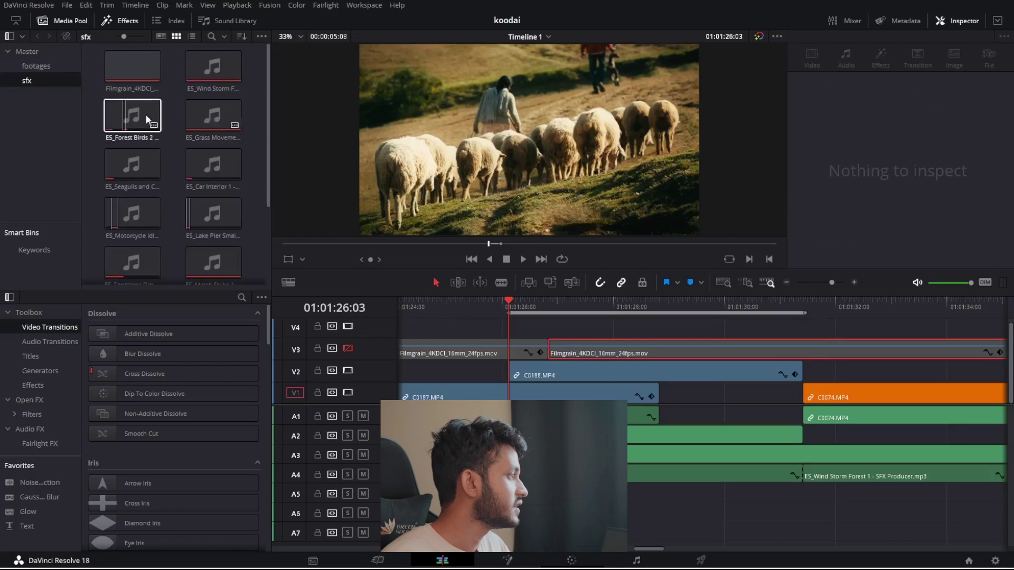
double_click(131, 61)
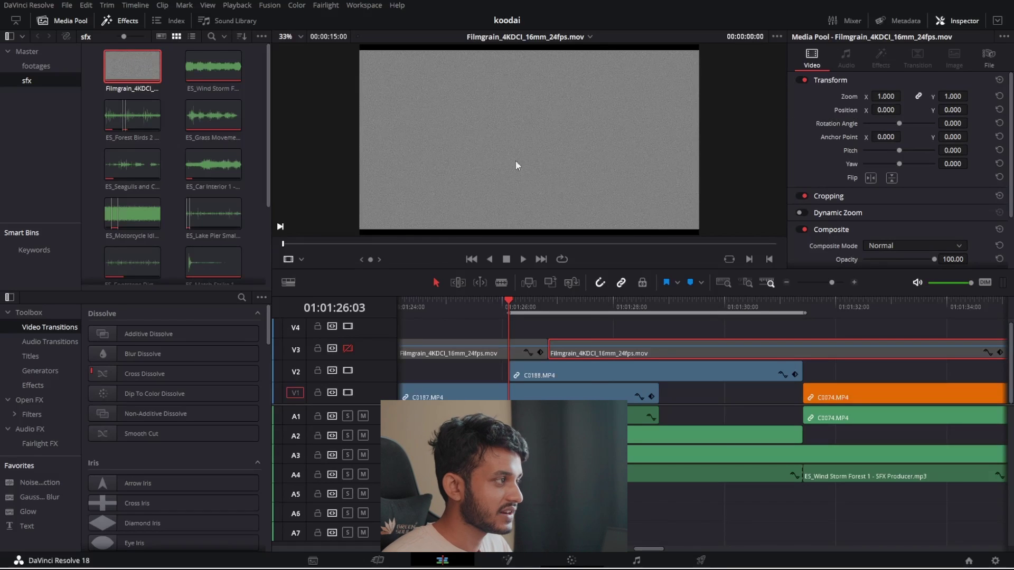
Place the film grain clip on track V4 above the sheep clip C0188.MP4 and scale it up to cover the frame.
click(592, 304)
drag(449, 304, 551, 334)
click(568, 372)
click(586, 324)
drag(888, 97, 904, 96)
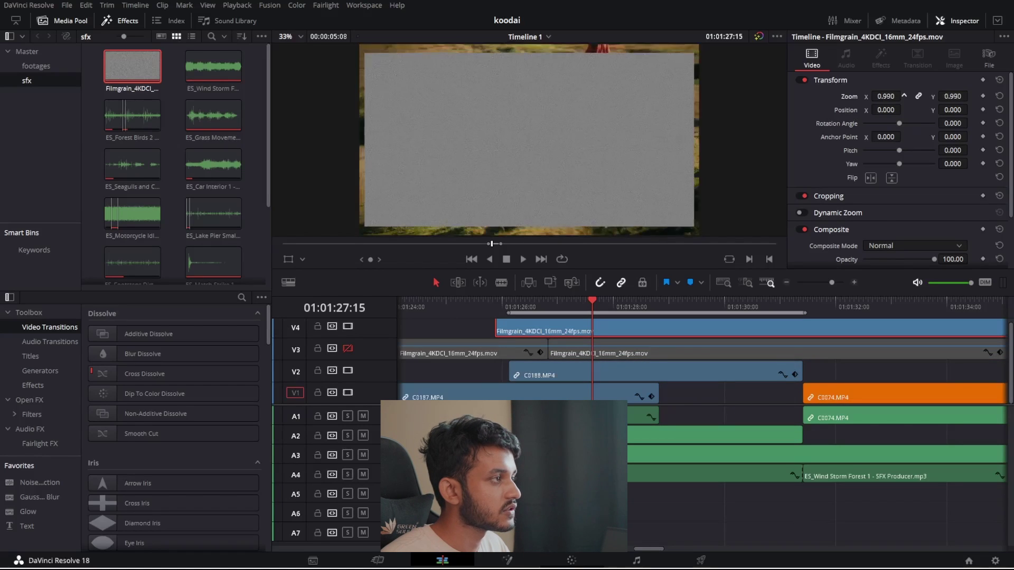
Set the grain clip's composite mode to Overlay and inspect the grain texture on the sheep shot up close.
scroll(909, 213, down, 3)
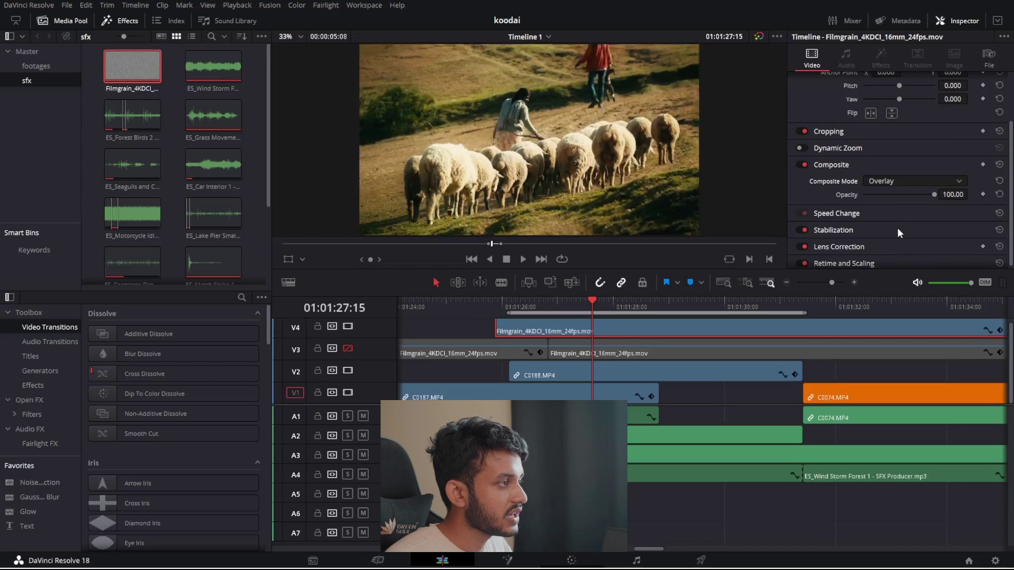
scroll(494, 87, up, 6)
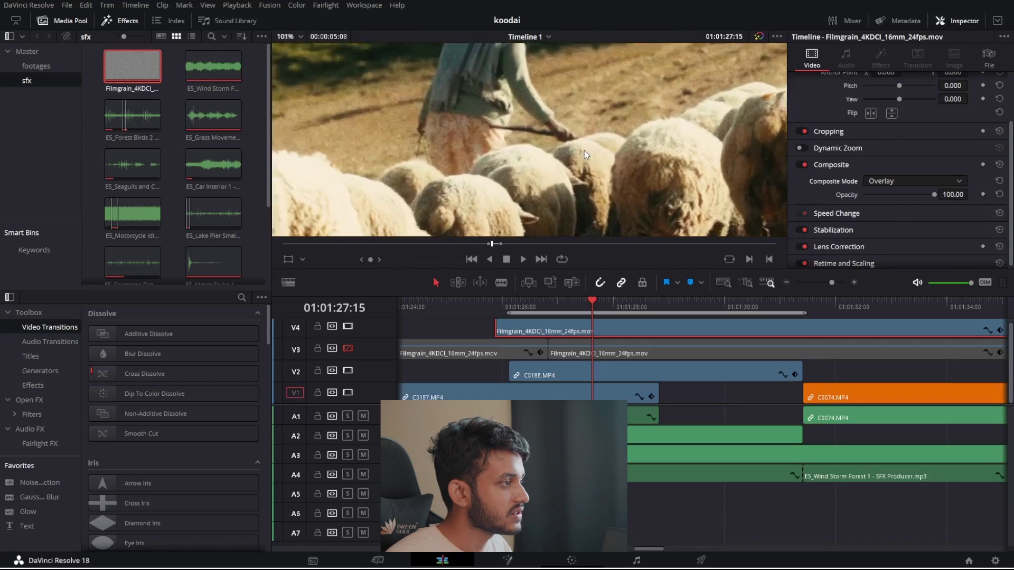
scroll(504, 173, down, 4)
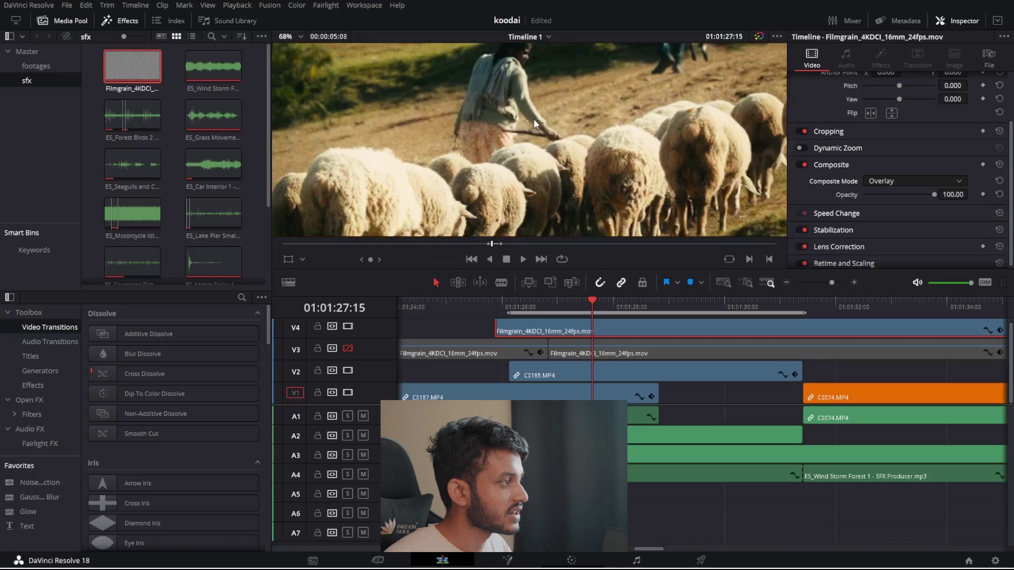
scroll(542, 140, up, 5)
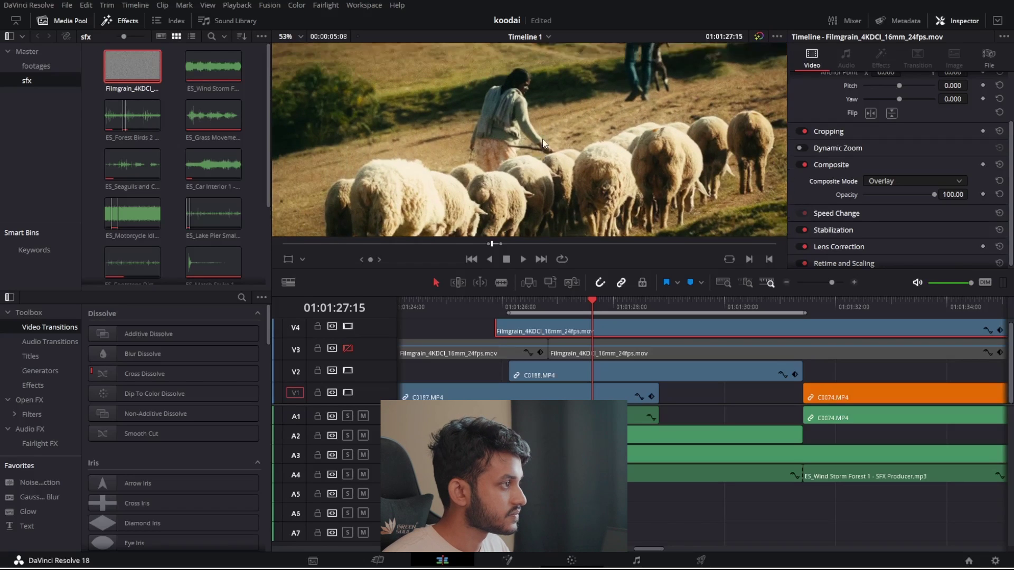
scroll(542, 140, down, 4)
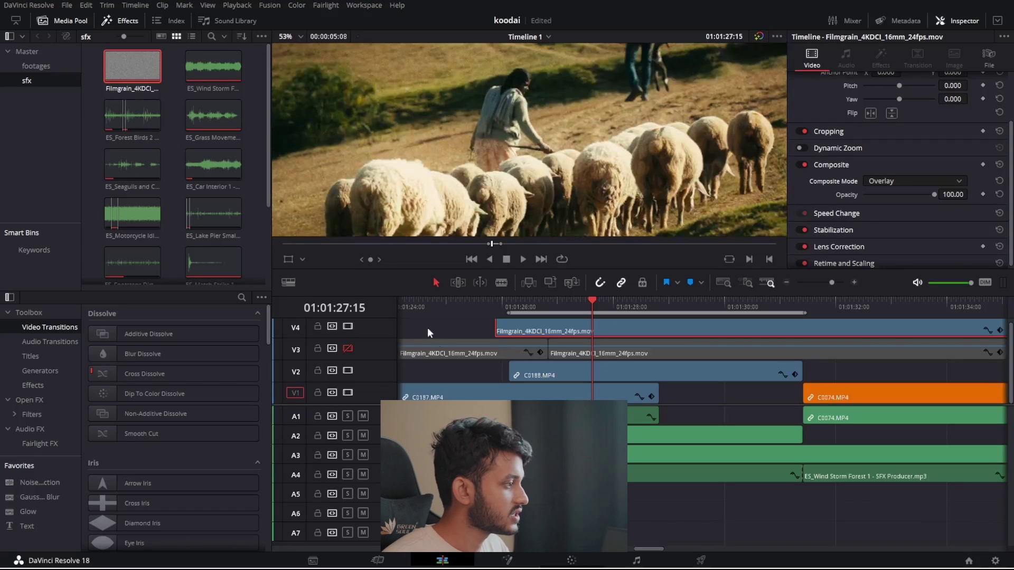
Turn track V4 off and on again to compare the sheep shot without and with grain, and fit the image in the viewer.
click(347, 327)
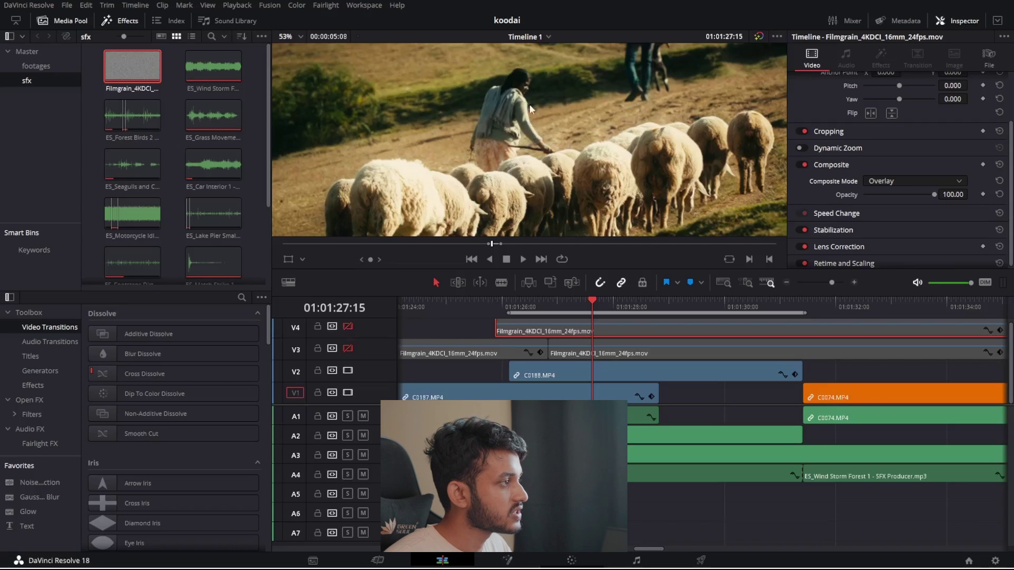
click(349, 326)
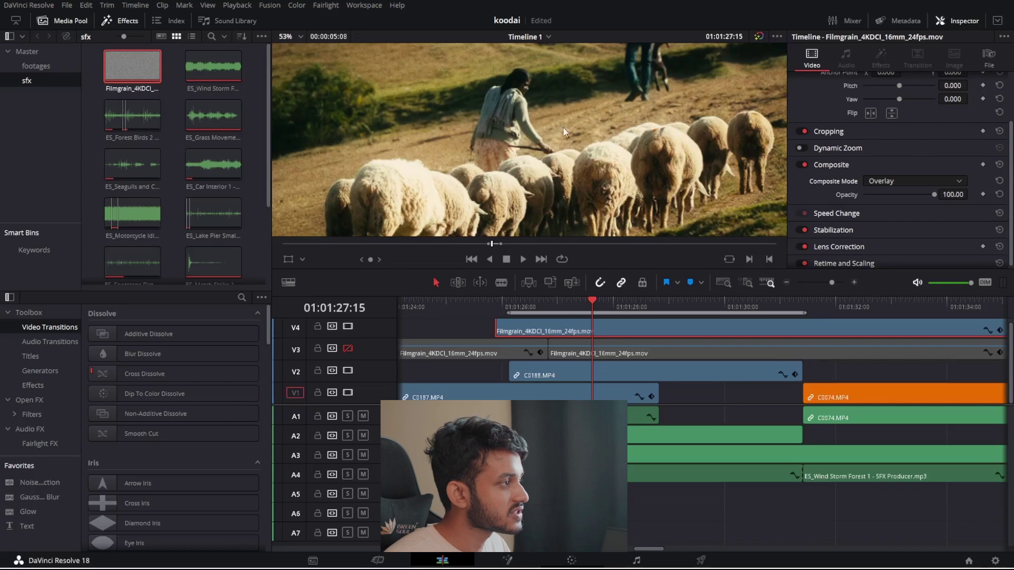
key(shift+z)
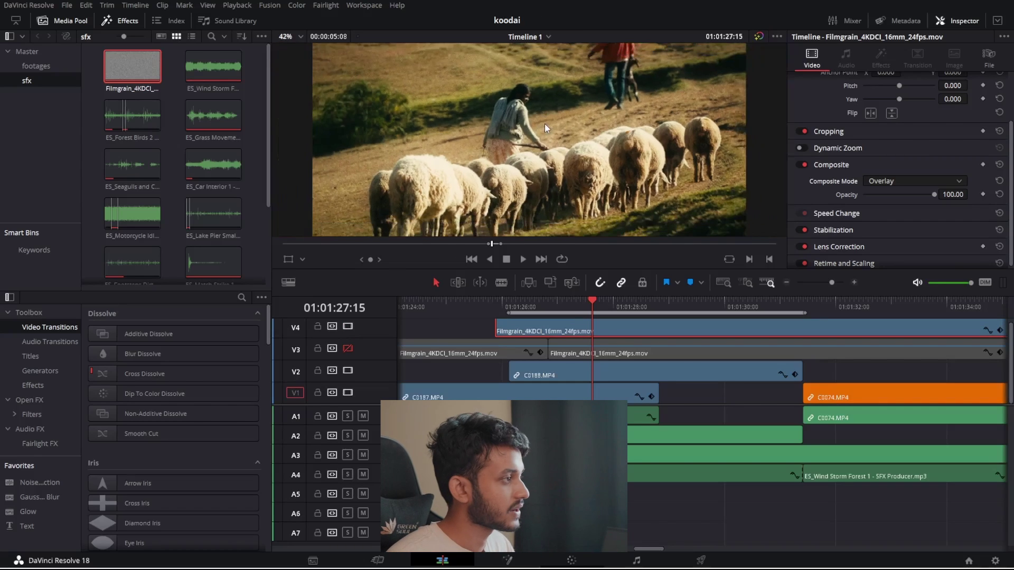
scroll(544, 126, down, 1)
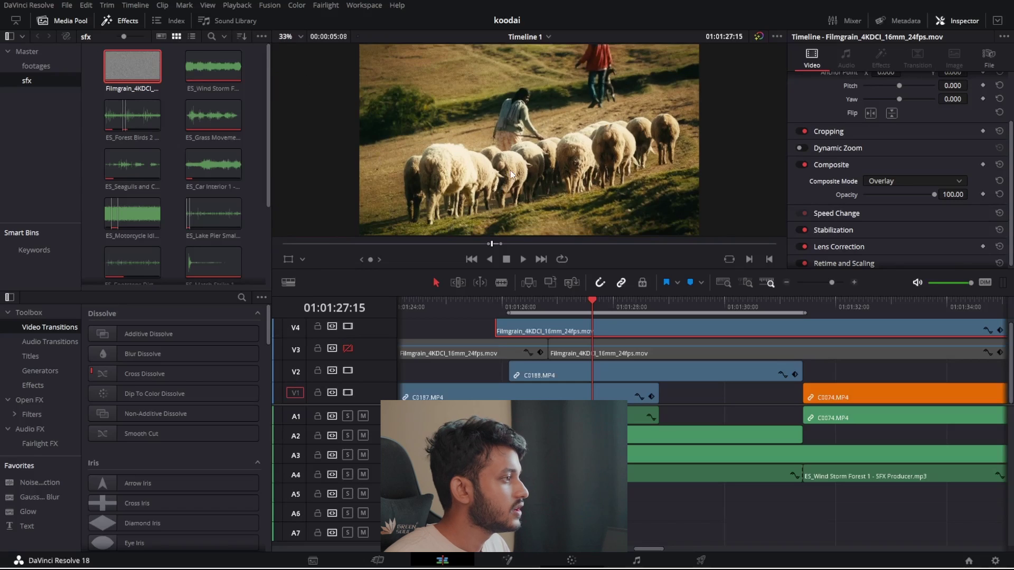
Try the film grain clip at 24.43 opacity, check it up close, and settle on an opacity of 61.07.
drag(906, 195, 880, 192)
scroll(597, 131, up, 3)
scroll(597, 132, up, 3)
scroll(558, 158, up, 4)
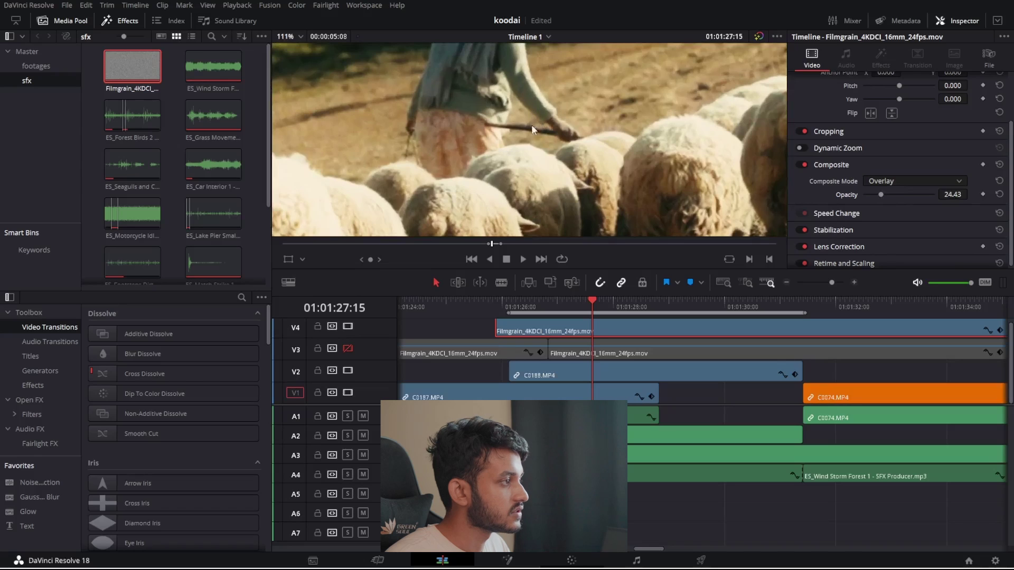
scroll(544, 139, up, 3)
mouse_move(897, 199)
mouse_down()
mouse_move(907, 193)
mouse_move(867, 196)
mouse_move(906, 194)
mouse_up()
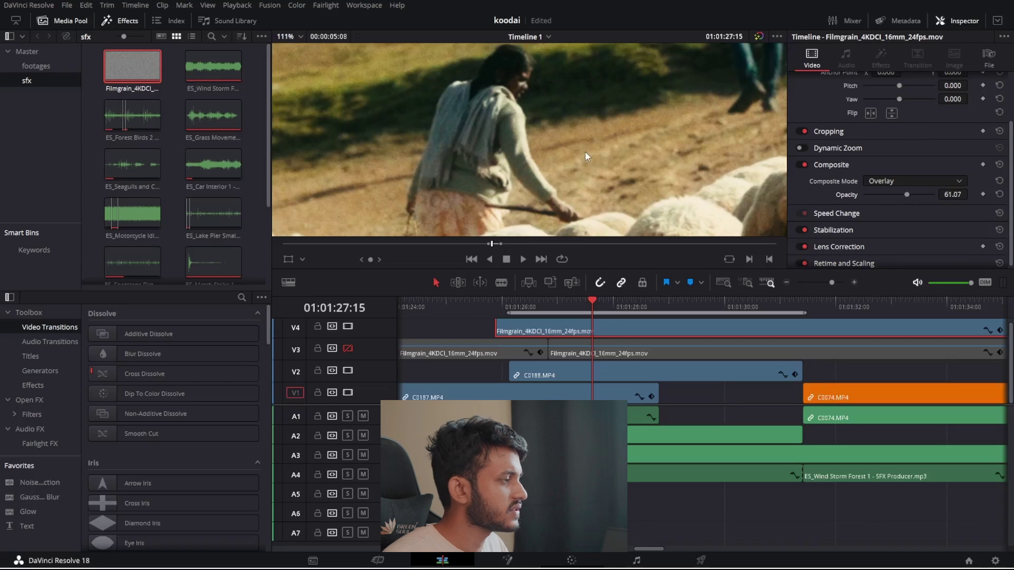
key(shift+z)
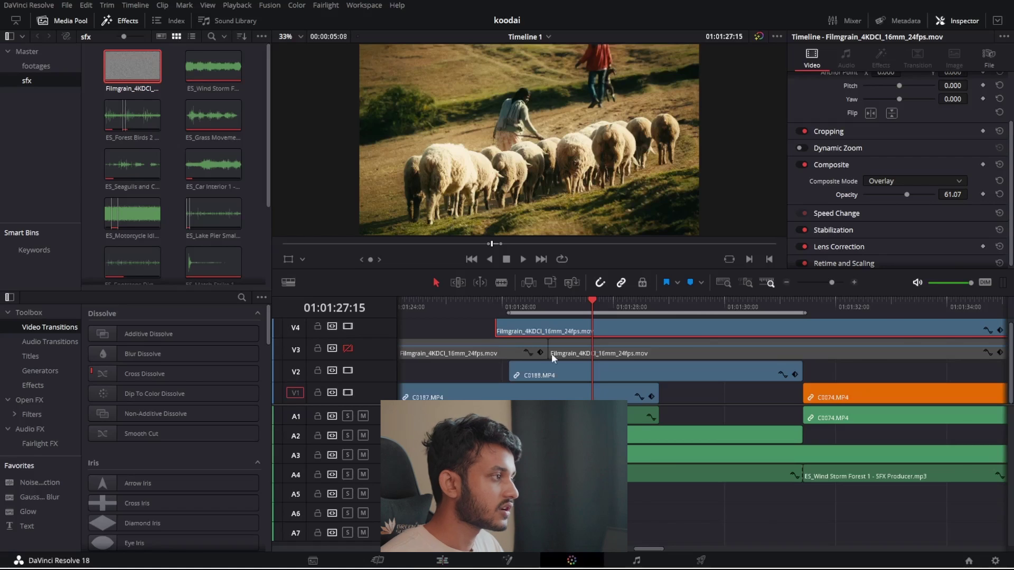
Open plant clip 26 on the Color page with wipe and grade bypass off, and enlarge the node editor in place of the gallery.
click(572, 561)
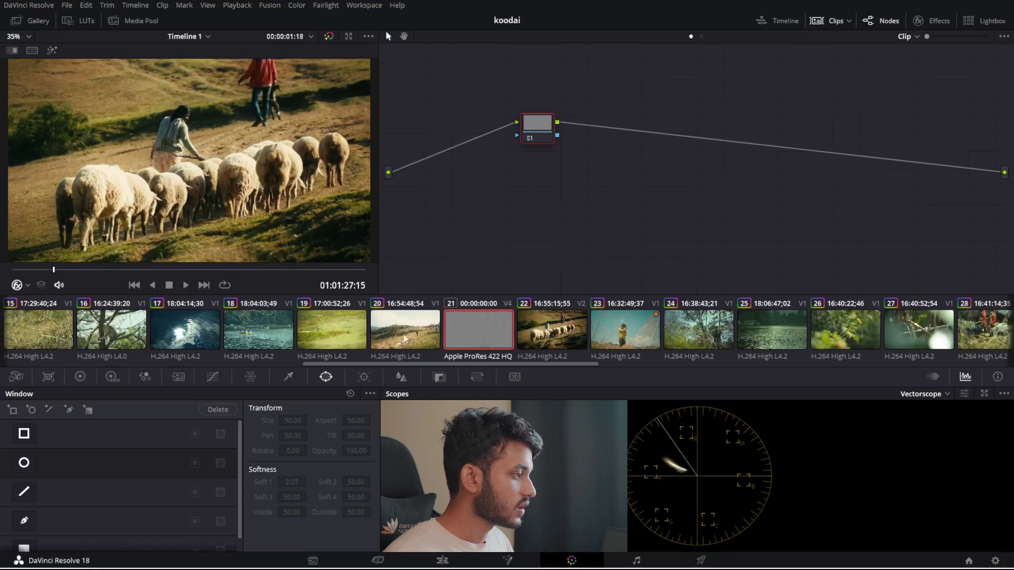
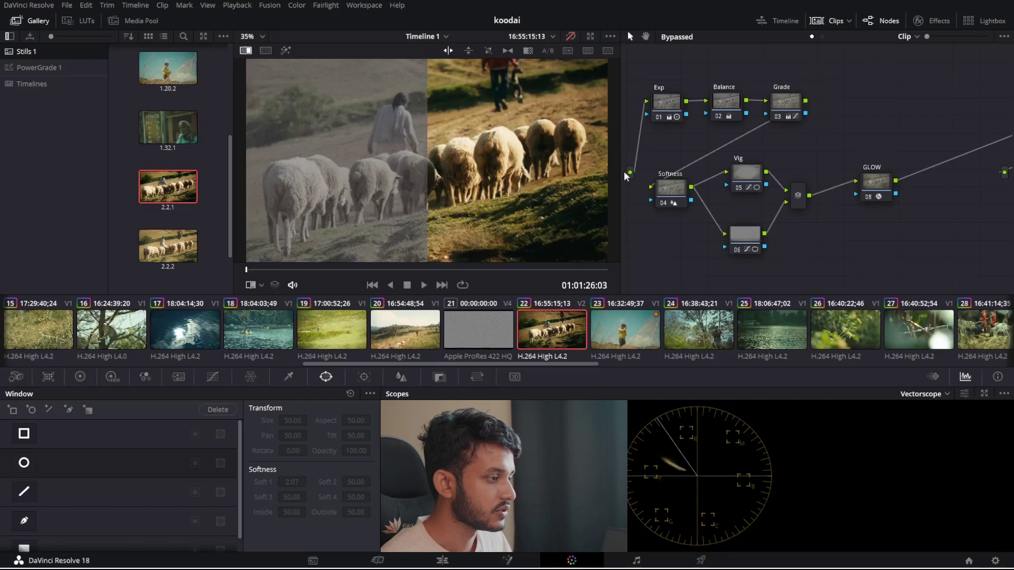
click(847, 336)
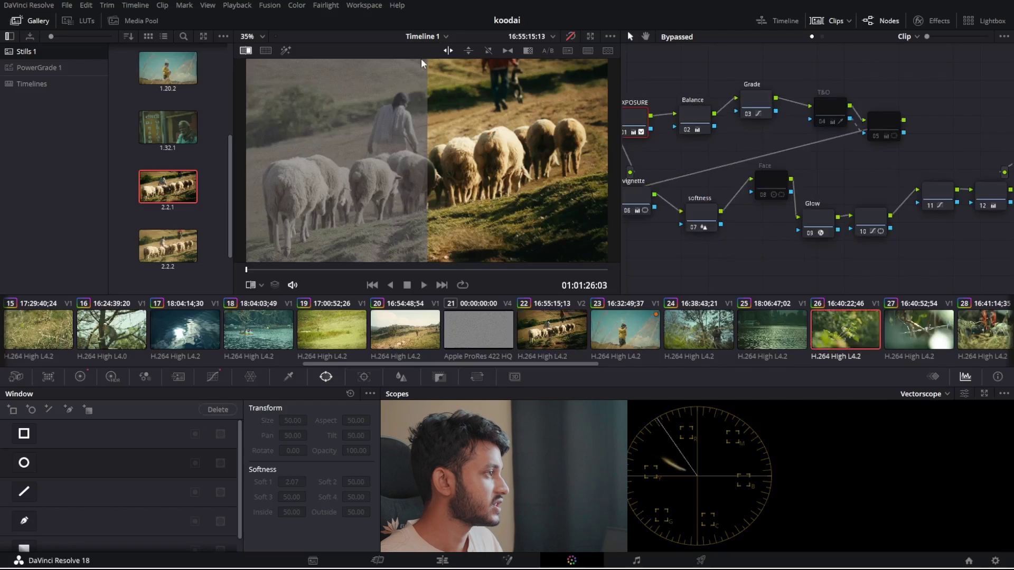
key(ctrl+w)
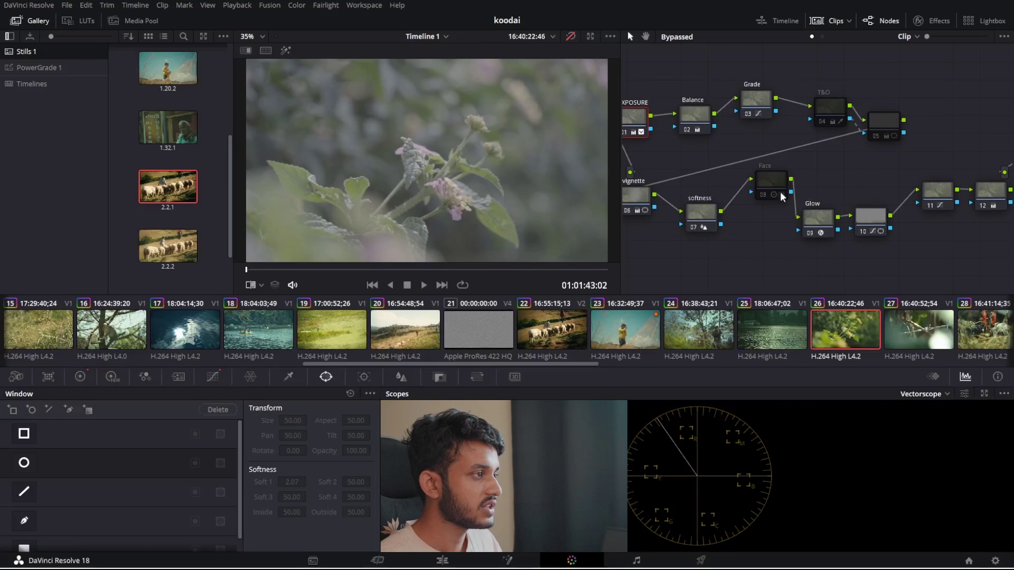
click(571, 36)
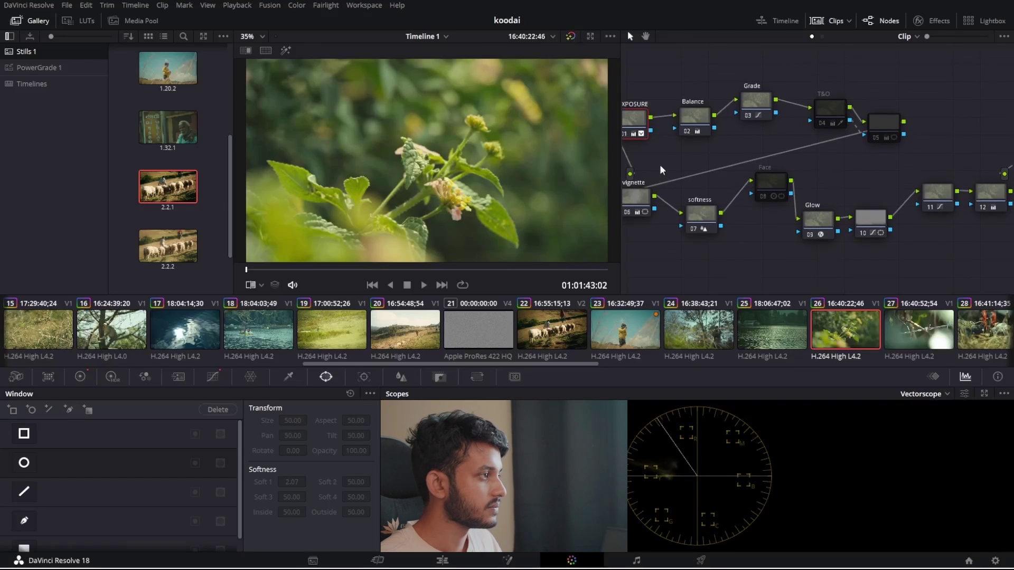
click(37, 27)
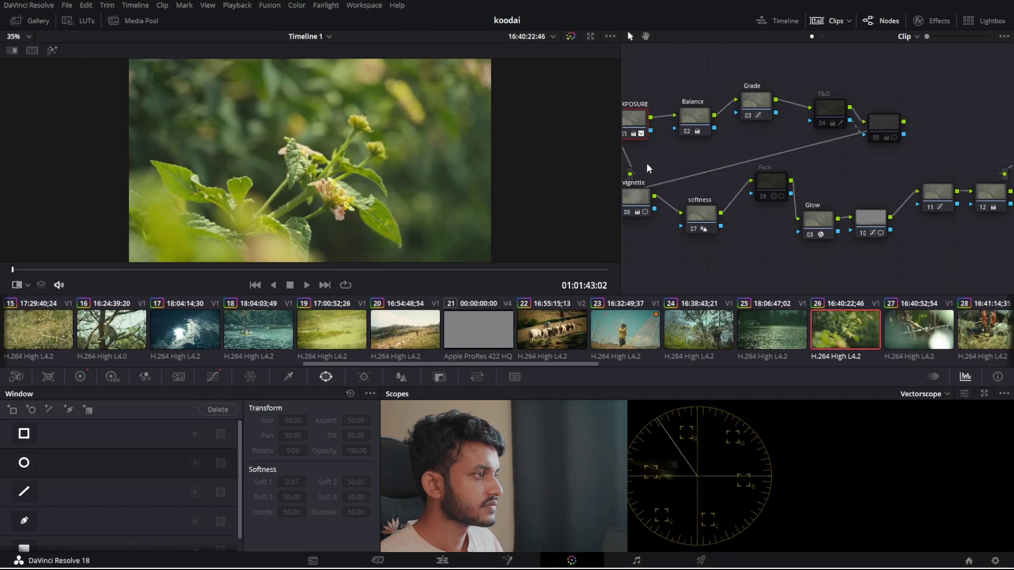
drag(536, 148, 396, 156)
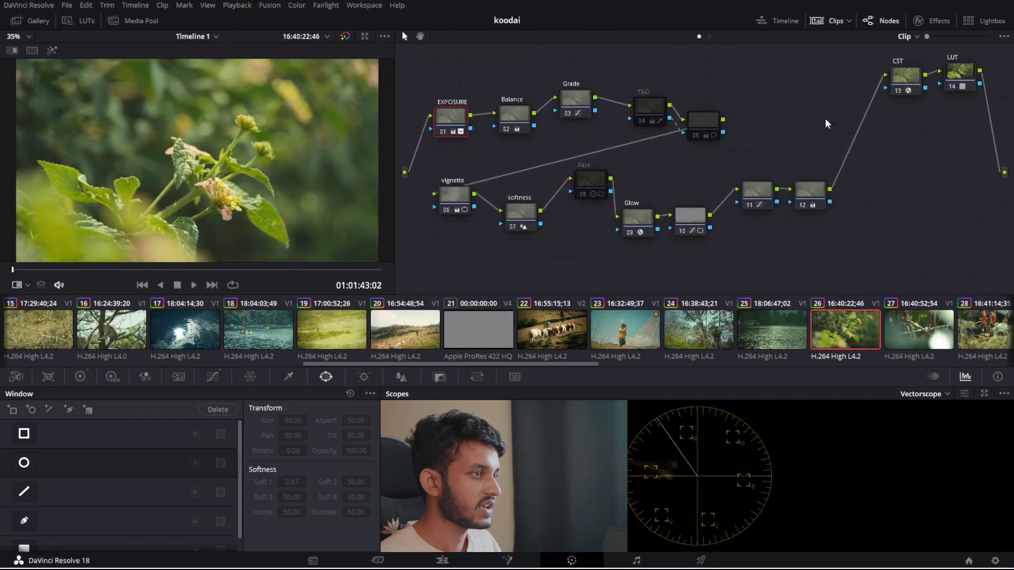
Delete all existing nodes of clip 26 and apply the sheep clip's grade from clip 22 to it.
drag(995, 51, 426, 270)
key(Delete)
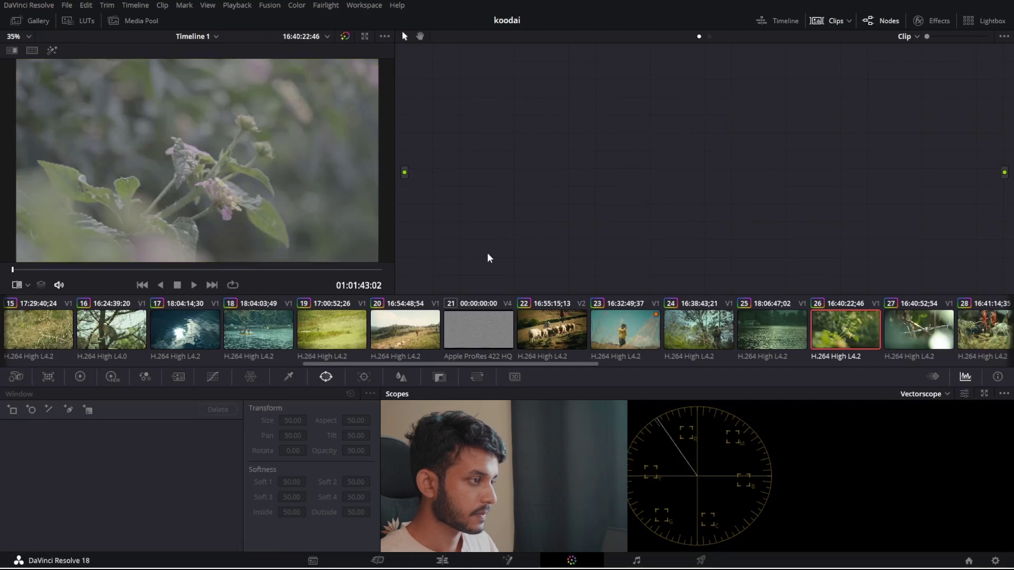
click(828, 342)
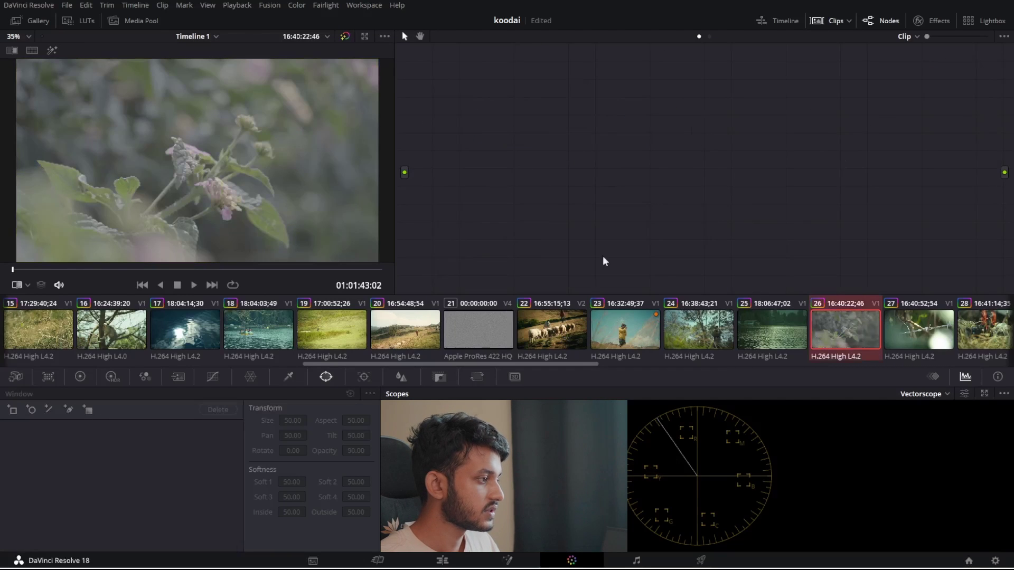
key(ctrl+z)
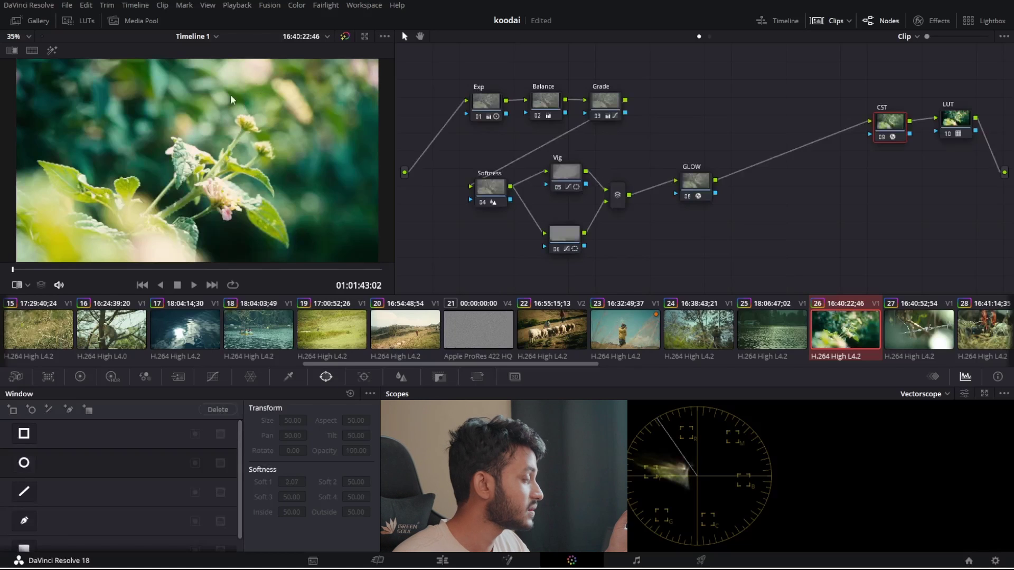
Darken the plant shot by lowering the Exp node's Offset to 26.05 in the primary color wheels.
click(531, 104)
click(486, 101)
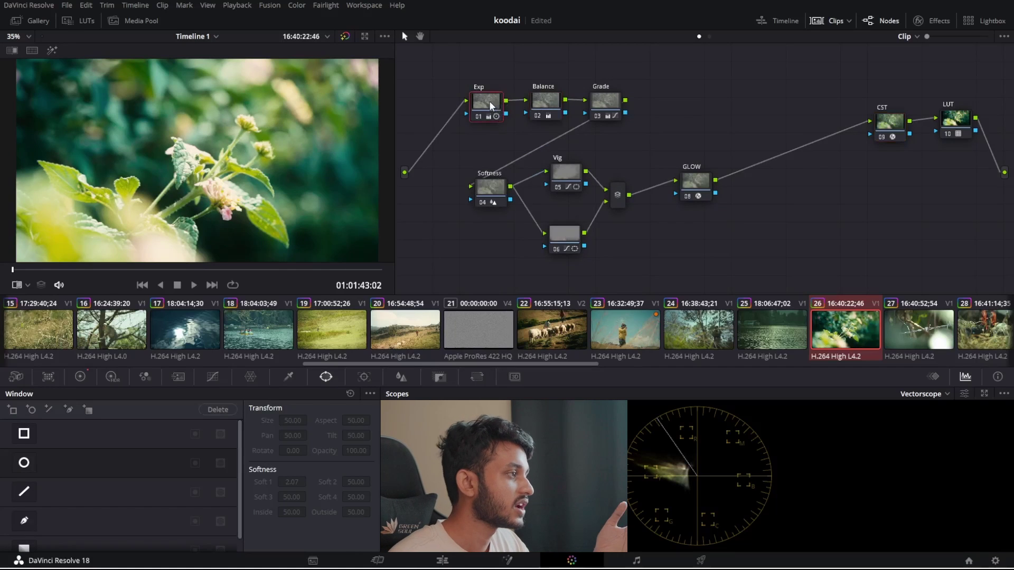
click(79, 377)
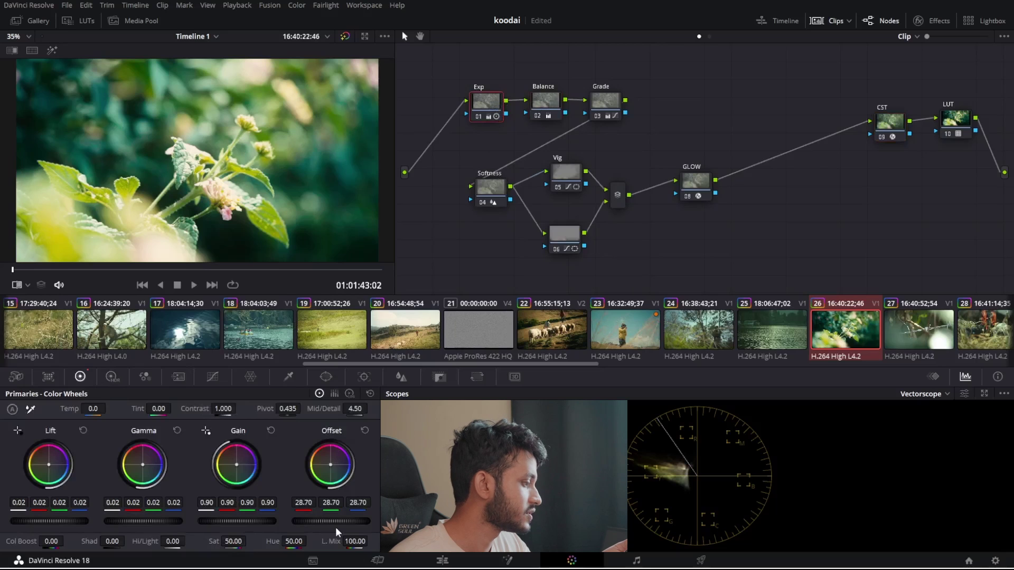
drag(338, 521, 317, 521)
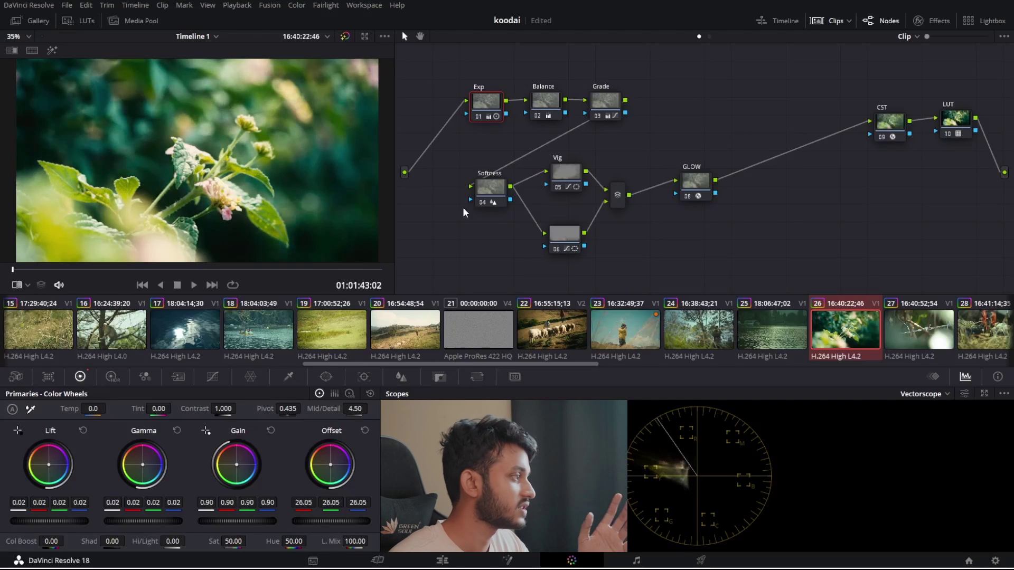
Set the Glow effect's Shine Threshold to 0.229 on the GLOW node.
click(683, 186)
click(933, 21)
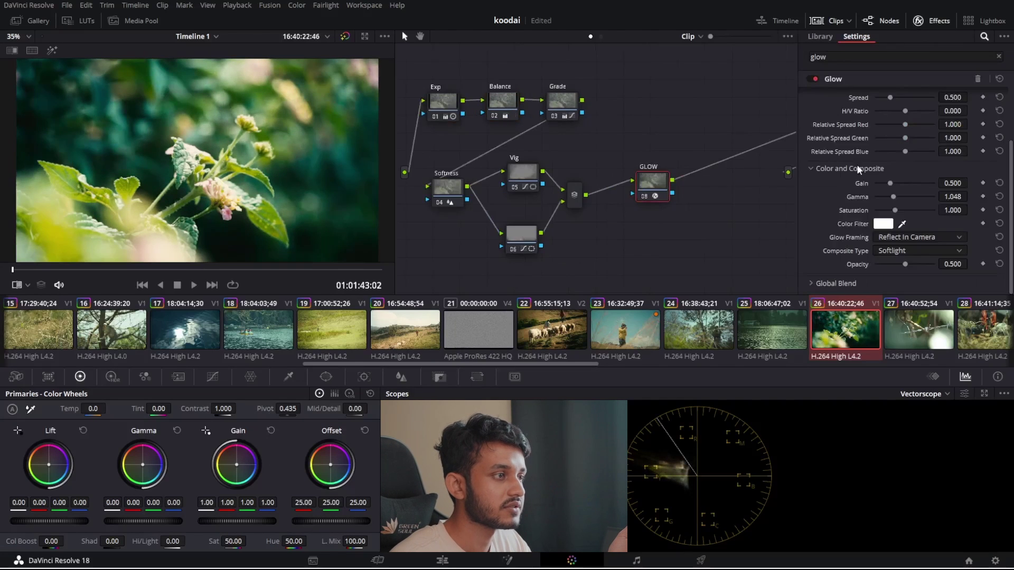
drag(891, 108, 888, 109)
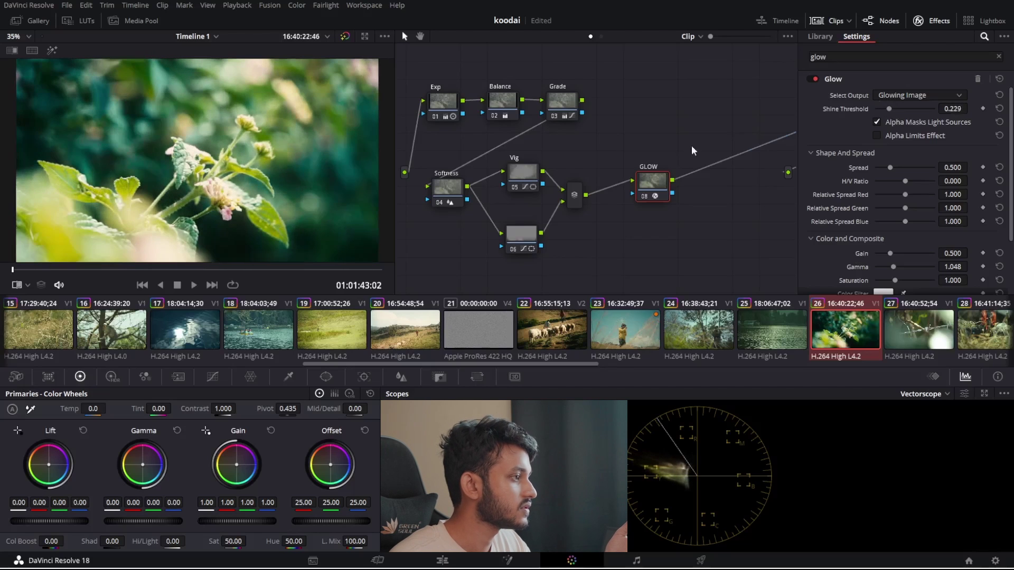
Warm the Grade node by shifting its Offset wheel to 24.92, 25.21 and 22.07, and close the effects library.
click(561, 103)
click(48, 376)
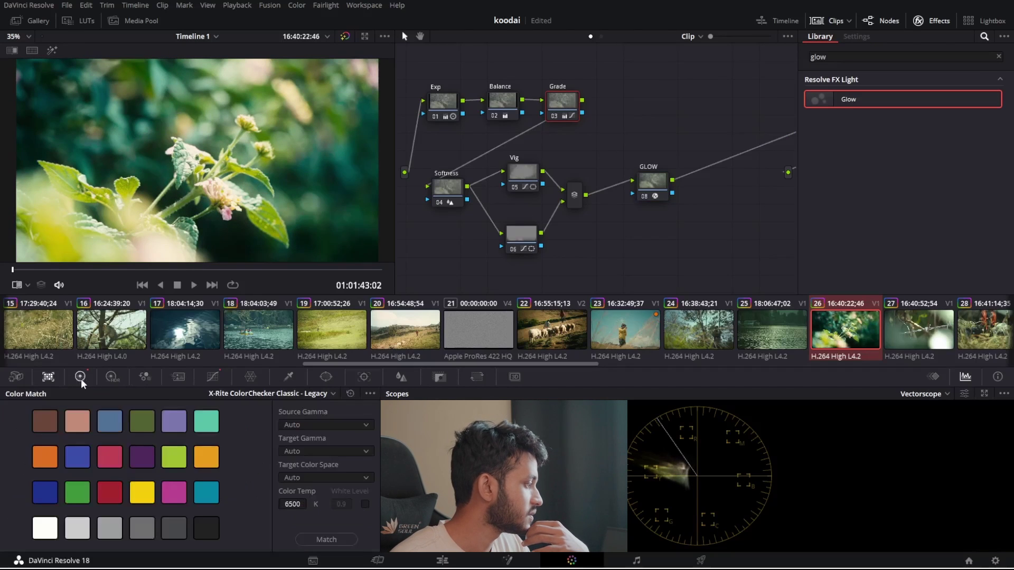
click(80, 377)
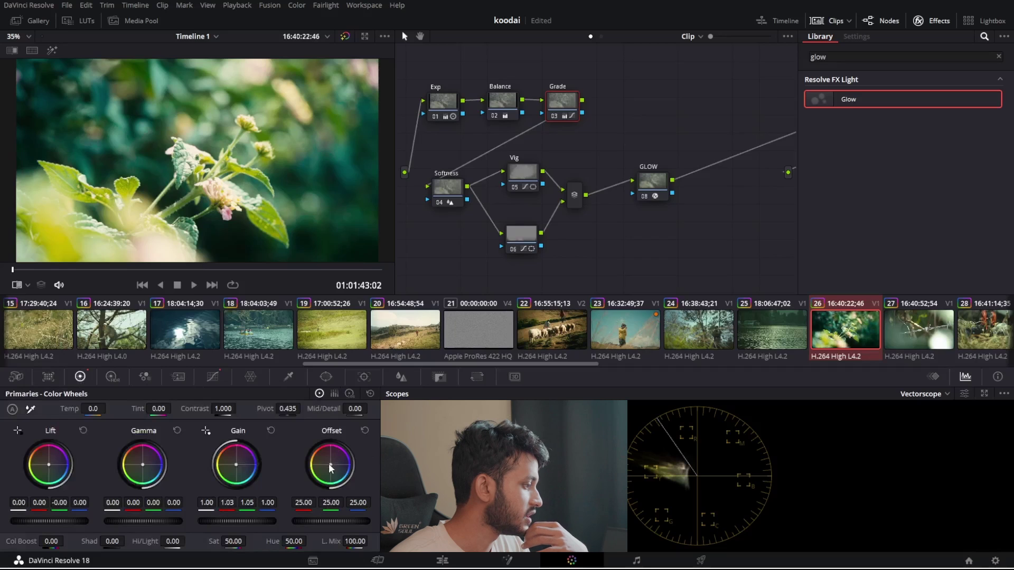
drag(331, 464, 328, 467)
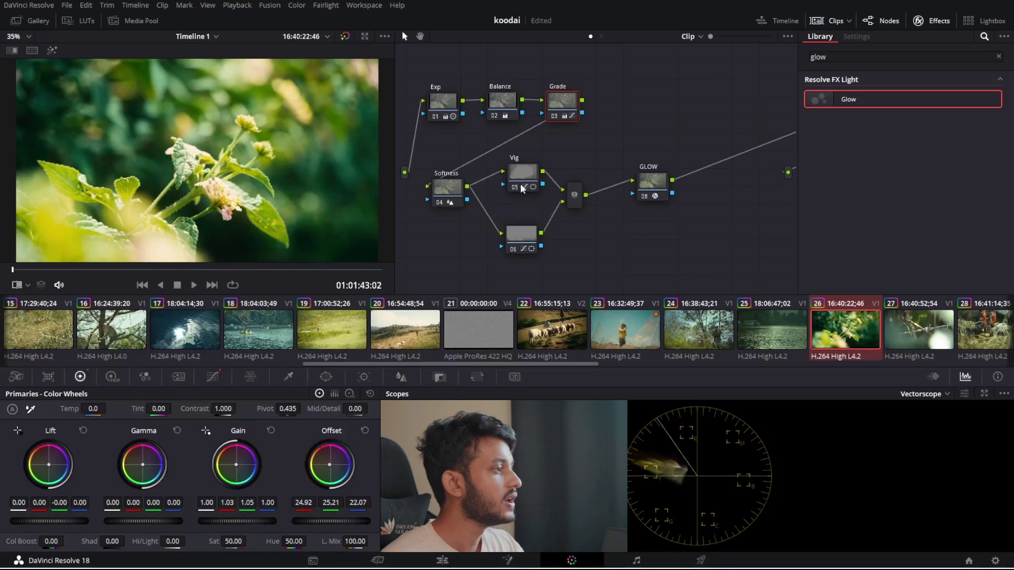
click(929, 22)
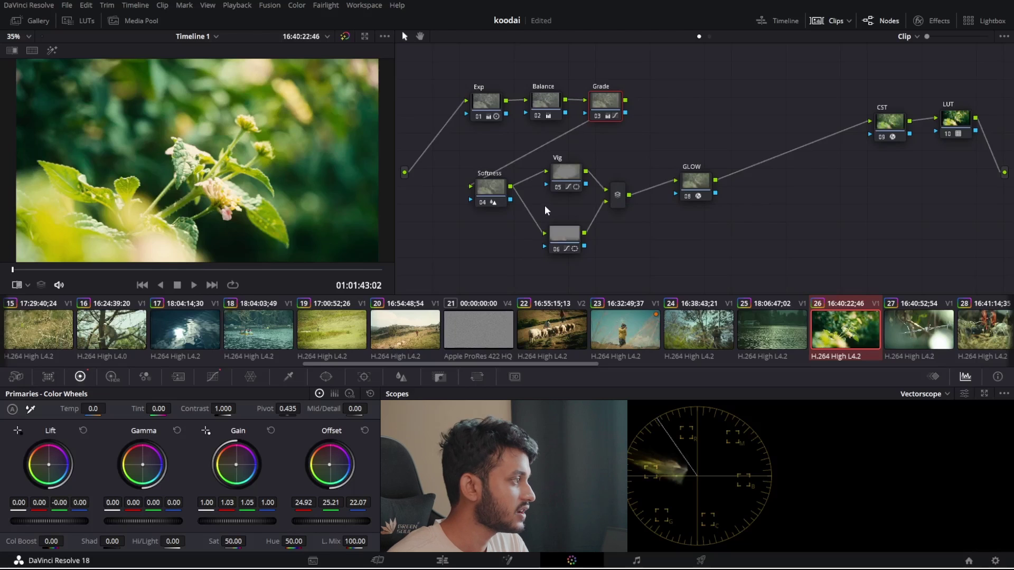